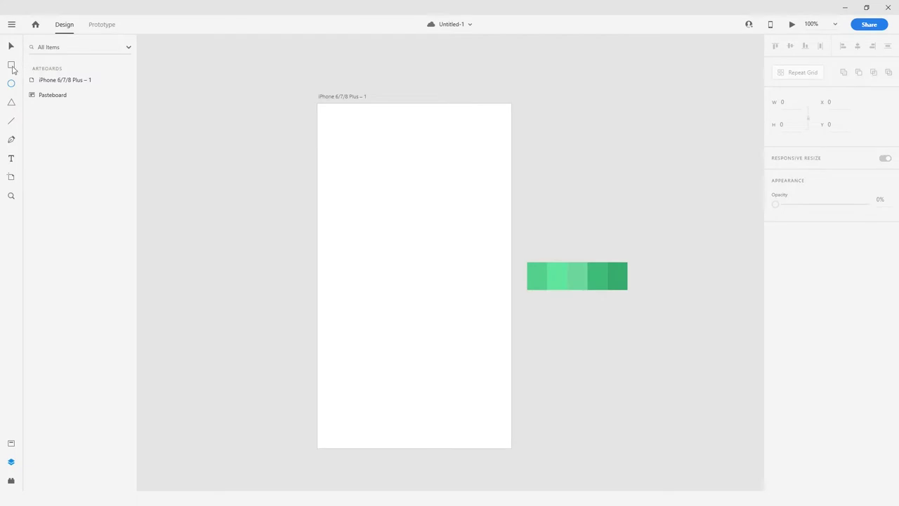
Draw a large circle near the middle of the artboard and overlap its lower right with a smaller duplicate, about 54 px wide
scroll(377, 250, up, 5)
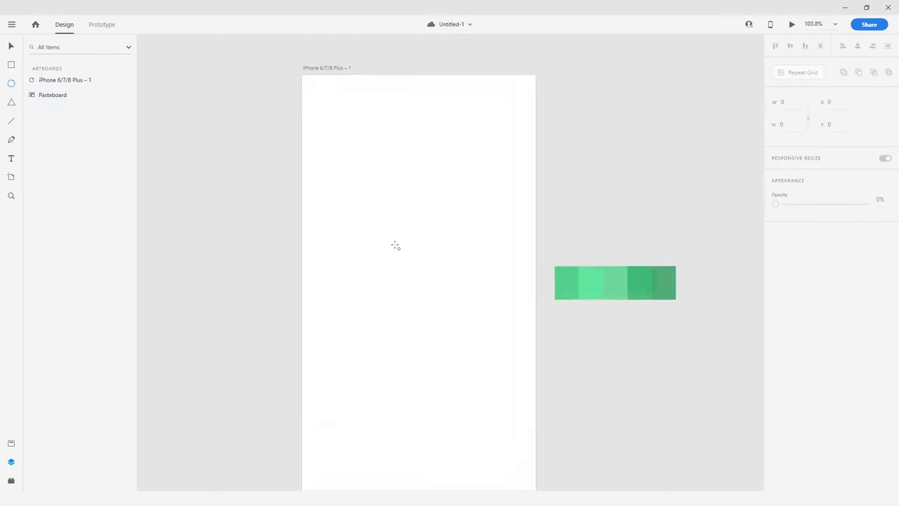
drag(397, 190, 471, 270)
key(v)
key(ctrl+d)
drag(450, 241, 487, 231)
drag(507, 179, 485, 202)
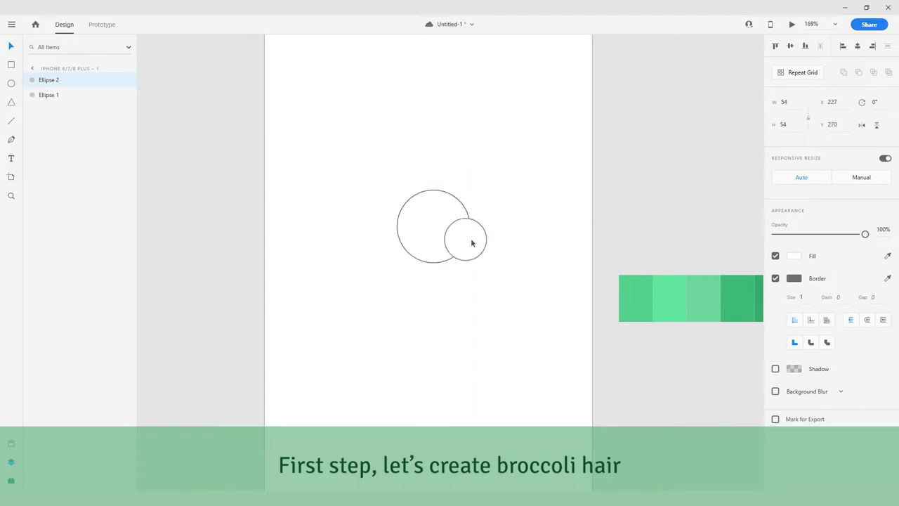
Nudge the smaller circle down and add two 40 px copies along the lower edge of the large circle
drag(472, 243, 471, 253)
key(ctrl+d)
drag(471, 253, 394, 251)
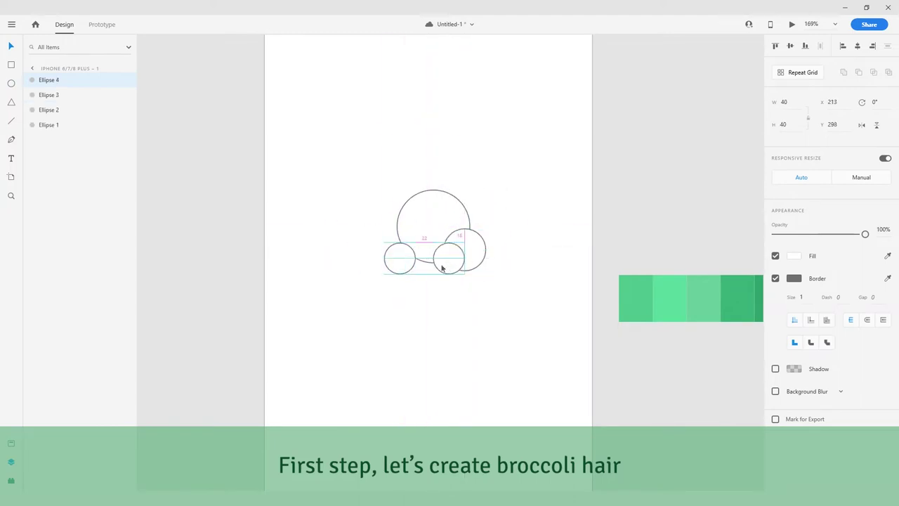
Add seven more overlapping circle copies in varied sizes around the cluster's left side, upper right and lower corners
click(443, 236)
drag(441, 267, 391, 241)
drag(474, 250, 403, 223)
click(461, 221)
drag(461, 221, 425, 207)
drag(434, 249, 416, 232)
drag(399, 202, 410, 216)
click(475, 249)
drag(469, 232, 447, 293)
drag(426, 215, 395, 284)
mouse_move(417, 210)
mouse_down()
mouse_move(427, 222)
mouse_move(395, 216)
mouse_move(401, 208)
mouse_up()
Bring the lower-centre circle forward and send the 40 px circle beside it several levels back
click(431, 251)
key(ctrl+])
click(455, 267)
key(ctrl+[)
key(ctrl+[)
key(ctrl+[)
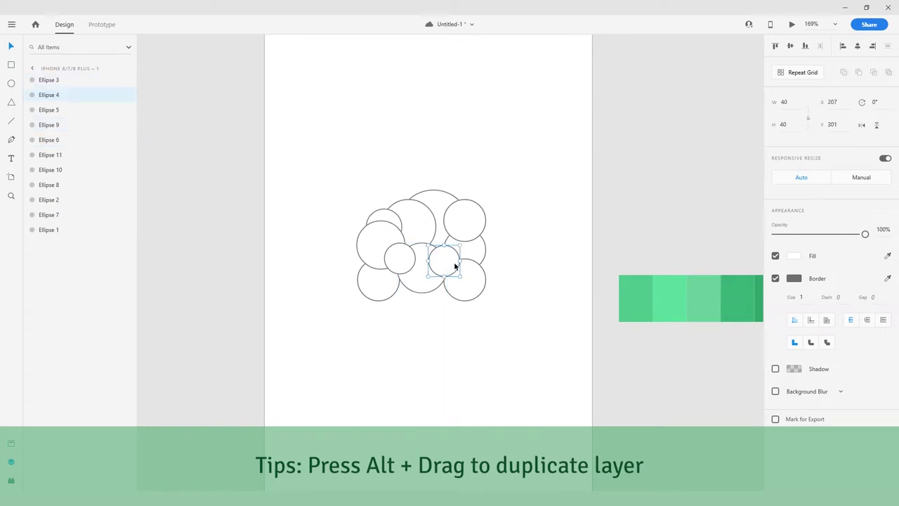
Add a 35 px circle at the cluster's left edge and bring it to the front
scroll(455, 267, up, 1)
click(357, 202)
drag(358, 202, 328, 226)
drag(298, 257, 323, 241)
key(ctrl+shift+])
Add four more circles, including a large one at the top, and send the small one at the right edge to the back
click(399, 201)
drag(366, 197, 338, 160)
click(441, 188)
drag(475, 167, 471, 172)
mouse_move(336, 234)
mouse_down()
mouse_move(340, 248)
mouse_move(343, 224)
mouse_up()
drag(386, 261, 394, 293)
key(ctrl+shift+[)
click(525, 253)
Fill all the circles with the third green sampled from the palette beside the artboard
scroll(483, 243, right, 1)
scroll(477, 240, down, 2)
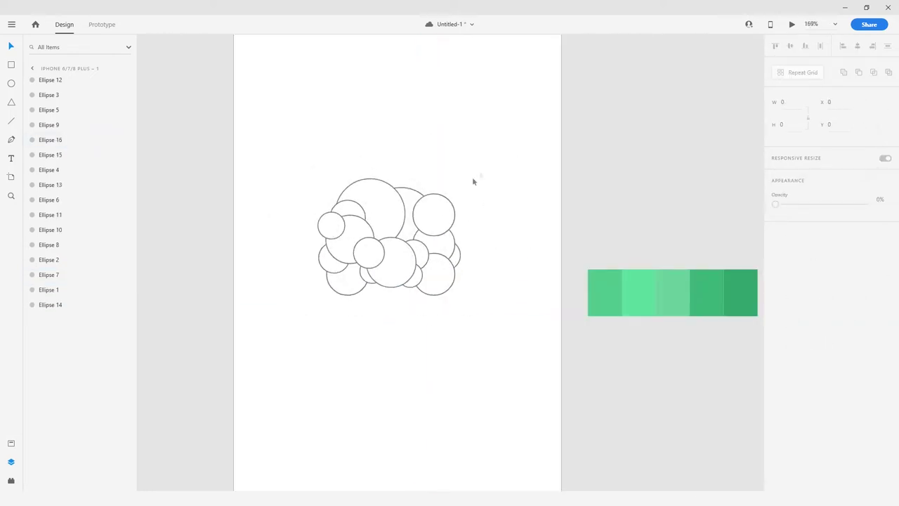
drag(473, 180, 311, 321)
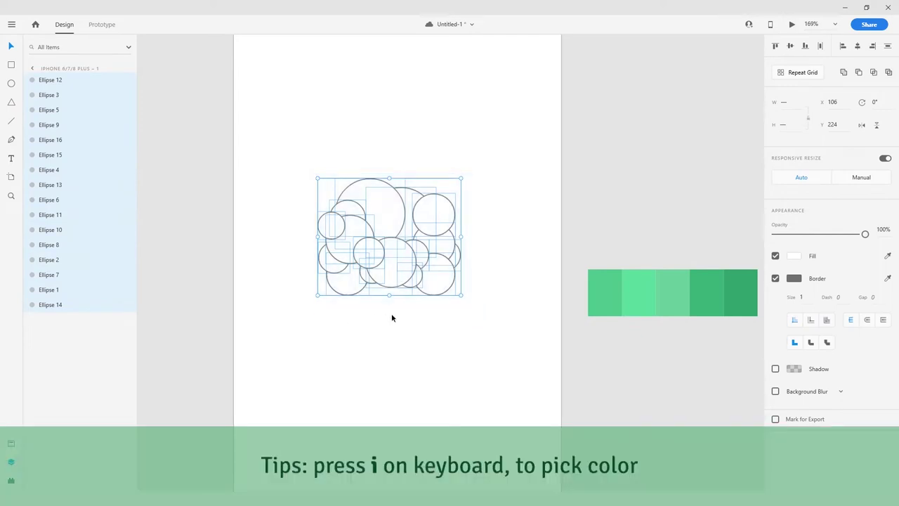
key(i)
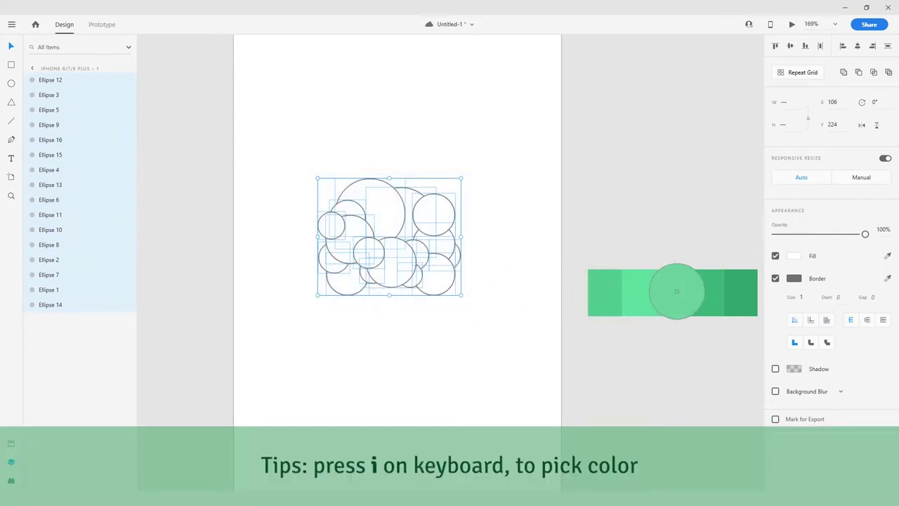
click(676, 291)
click(495, 252)
scroll(492, 249, right, 2)
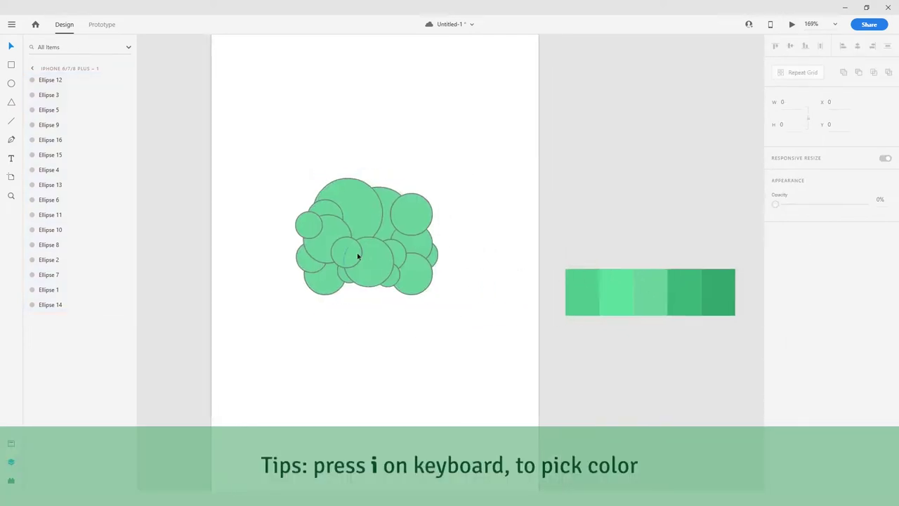
Fill the small front circle in the cluster's lower centre with the palette's second, brightest green
click(344, 256)
key(i)
click(617, 291)
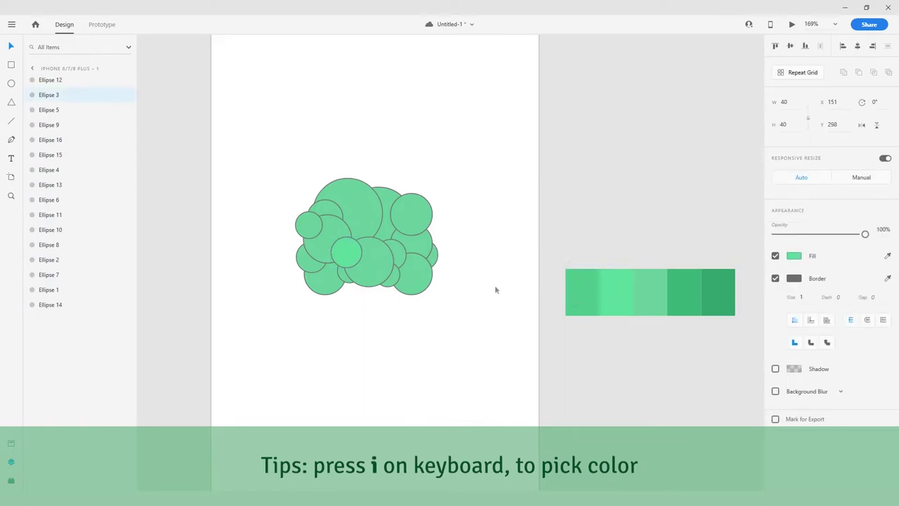
click(495, 287)
Fill the rear circle at the right edge and the lower-left circle with the palette's fourth, darker green
click(431, 265)
key(i)
click(695, 291)
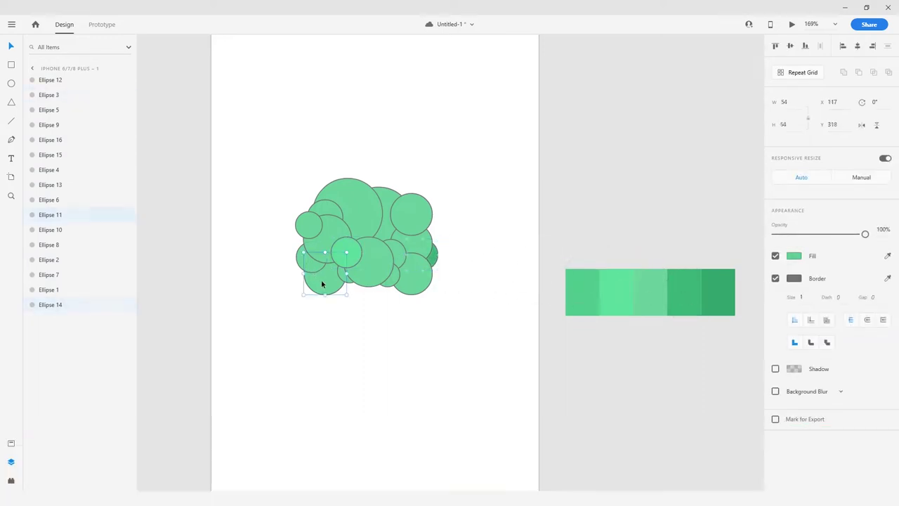
key(i)
click(678, 285)
Fill the lower-right, upper-left and upper-centre rear circles with the palette's first green
click(417, 274)
key(i)
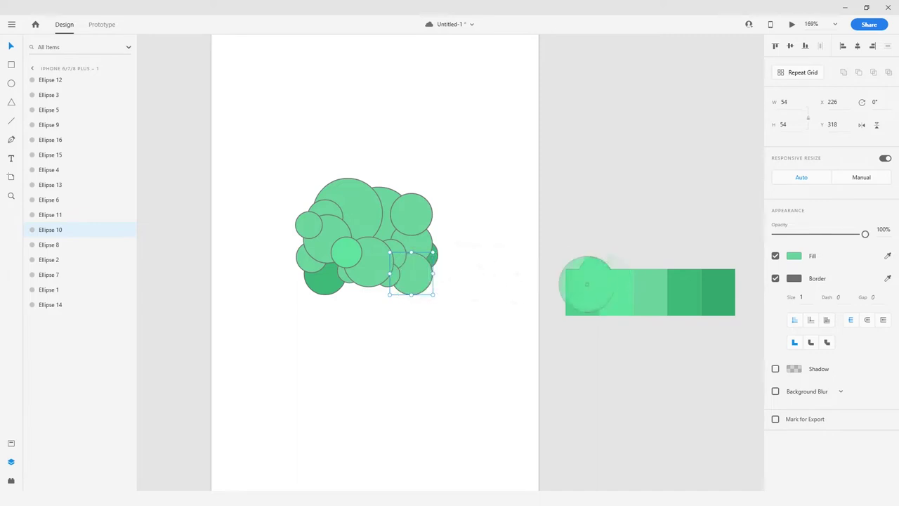
click(587, 283)
click(495, 281)
click(322, 212)
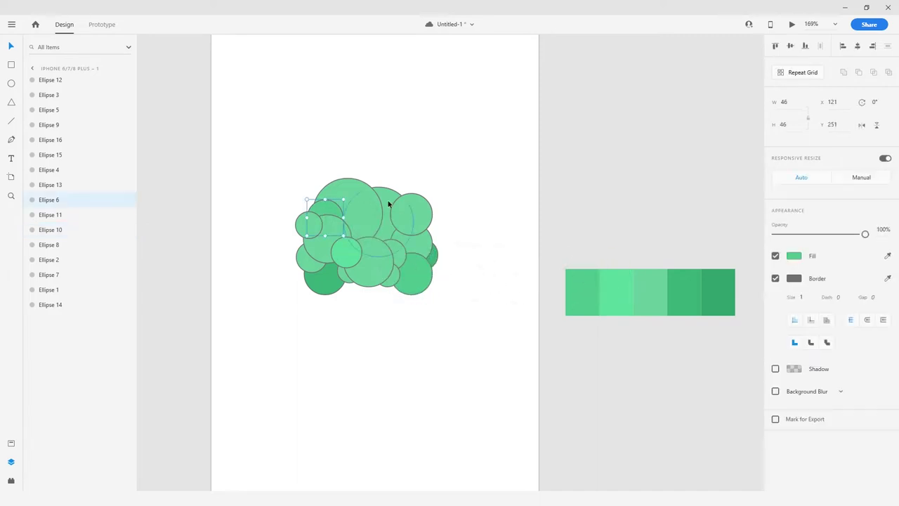
click(389, 203)
Fill the upper-right and far-left small circles with the brightest green, and the small inner circle right of centre with the first green
click(420, 226)
click(314, 230)
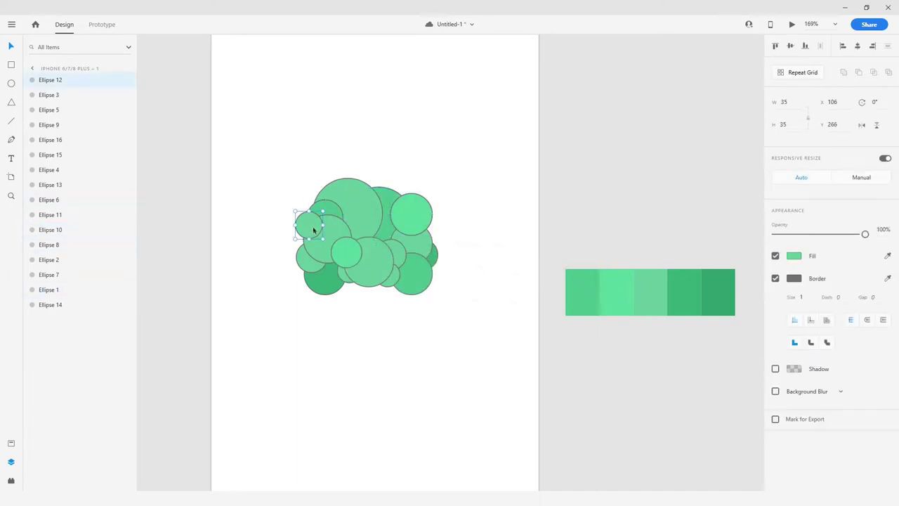
click(353, 257)
click(452, 190)
Remove the border from all the circles in the cluster
drag(466, 153, 295, 311)
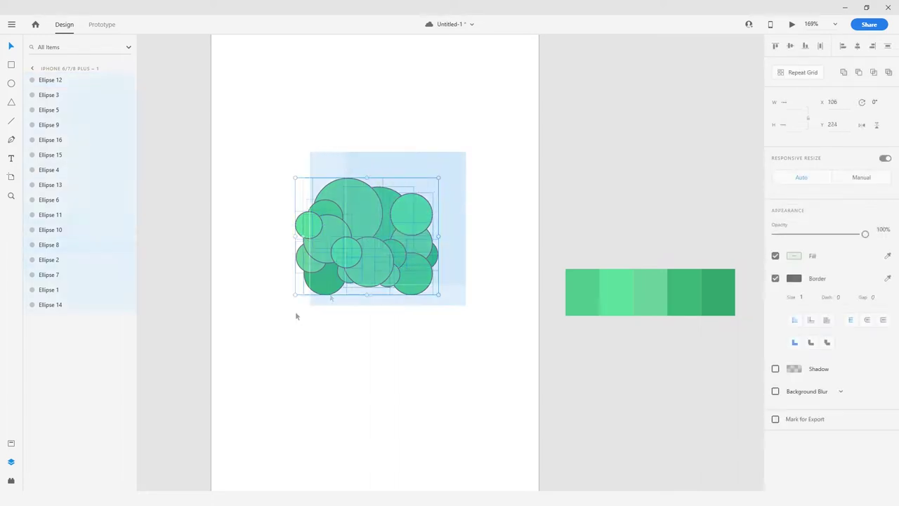
click(776, 278)
click(461, 288)
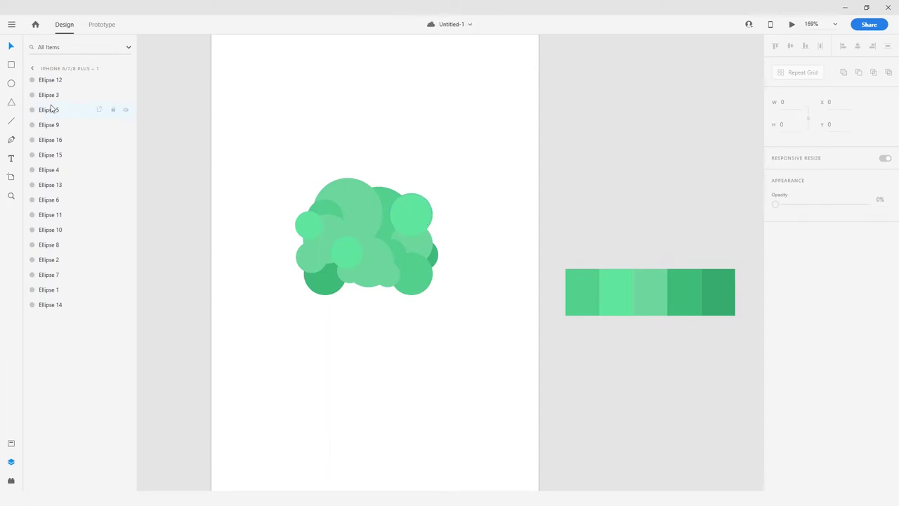
Group all the circles and move the group up to about X 117, Y 199
drag(278, 126, 463, 325)
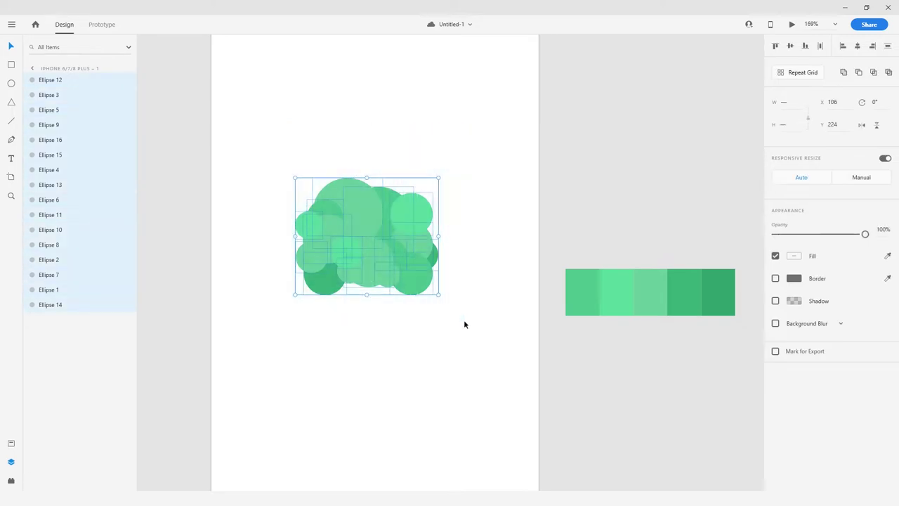
right_click(426, 259)
click(463, 159)
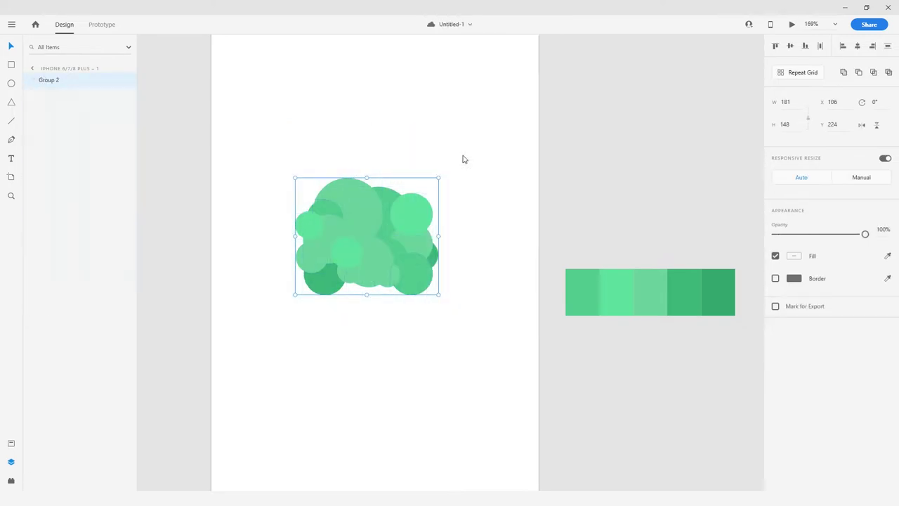
drag(379, 239, 393, 221)
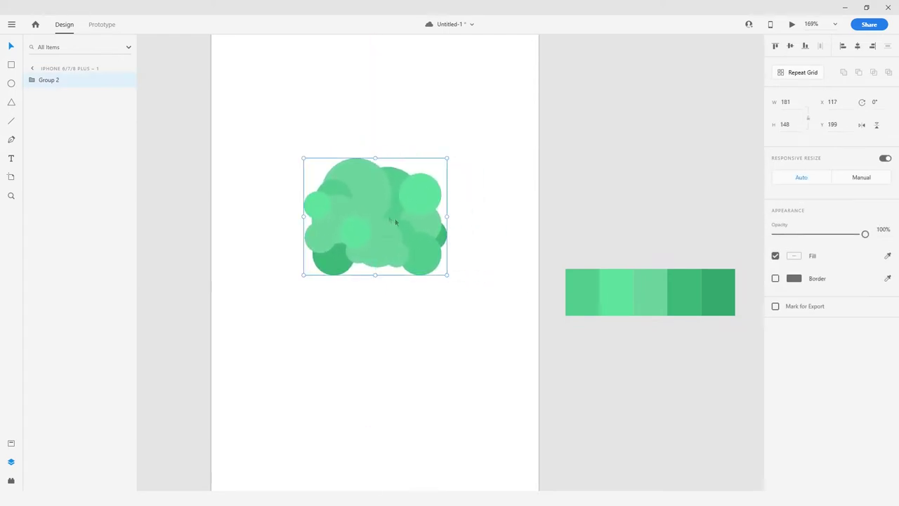
key(Escape)
Draw a body rectangle 73 px wide and 126 px high over the hair's lower centre, with corners rounded to a 37 px radius
scroll(397, 261, up, 2)
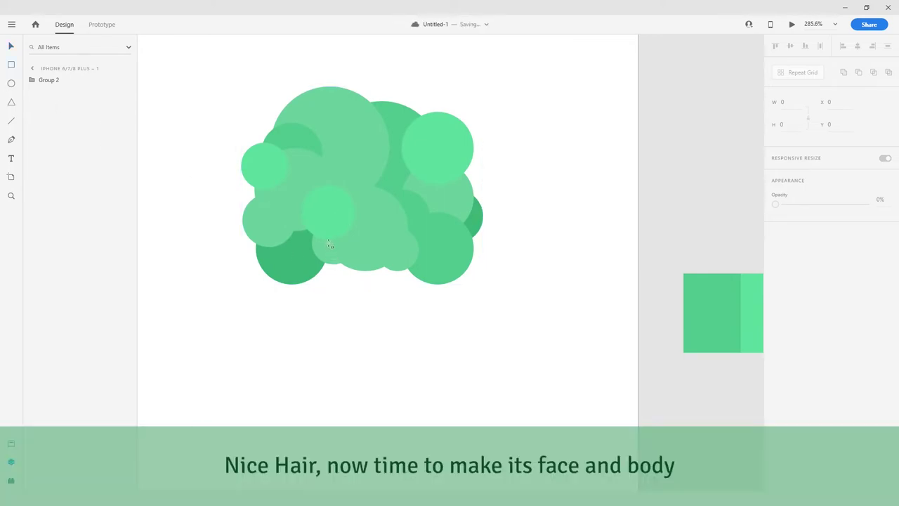
mouse_move(322, 240)
mouse_down()
mouse_move(353, 301)
mouse_move(429, 381)
mouse_move(418, 385)
mouse_up()
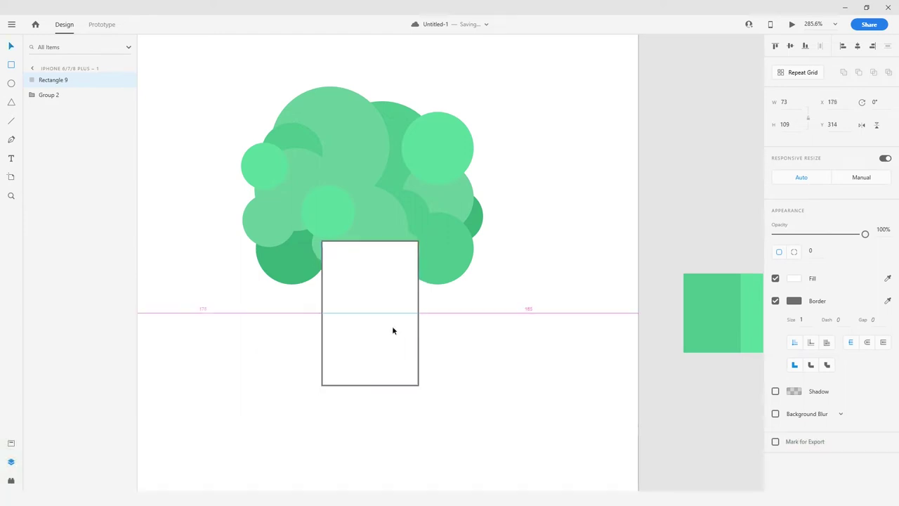
drag(392, 330, 389, 329)
drag(408, 379, 358, 333)
drag(364, 241, 364, 217)
click(445, 307)
click(404, 307)
key(alt)
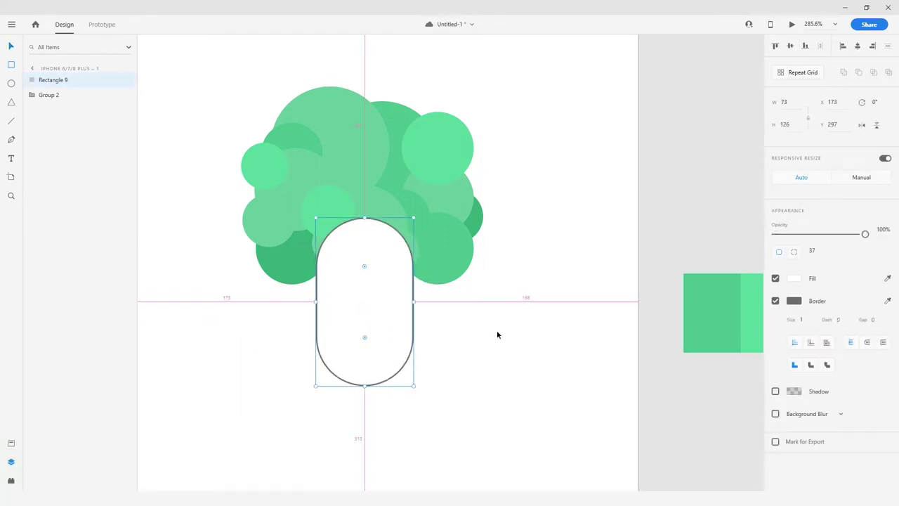
Fill the rounded body with the palette's darkest green and remove its border
scroll(496, 334, down, 3)
key(i)
click(657, 299)
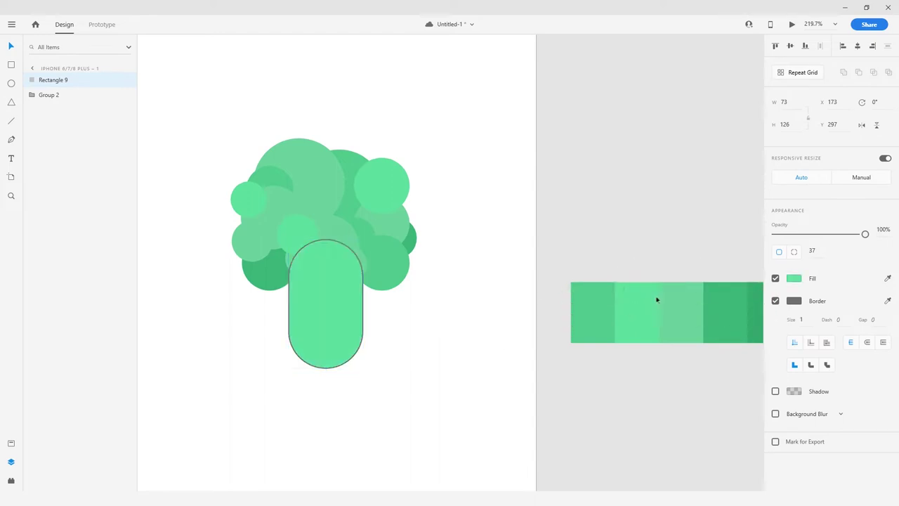
scroll(657, 300, right, 3)
key(i)
click(703, 306)
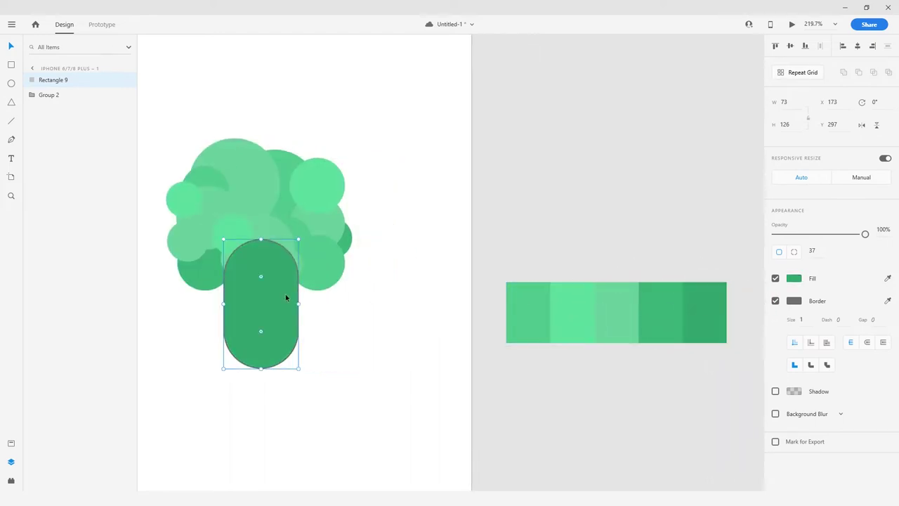
click(775, 300)
Send the body behind the hair group and move it up so its top tucks under the hair
key(ctrl+[)
key(Up)
key(Up)
key(Up)
key(Up)
key(Up)
key(Up)
key(Up)
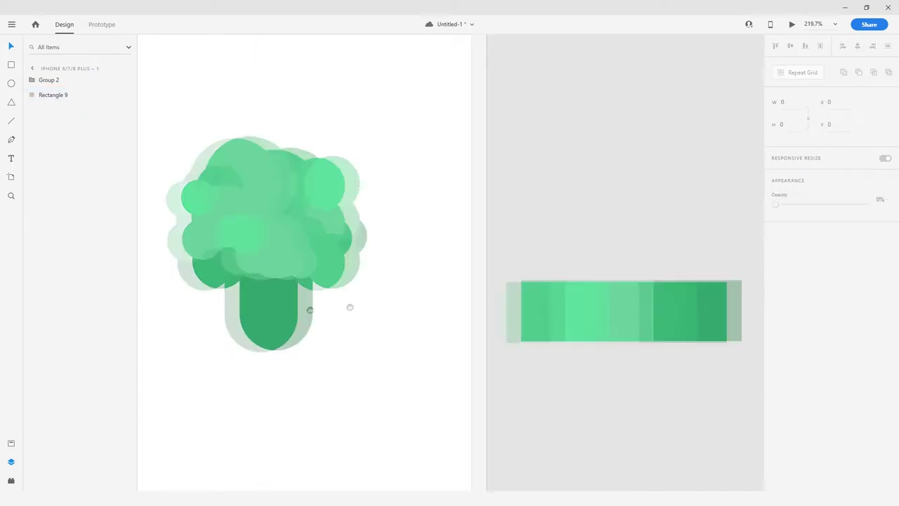
Fine-tune the body's position by raising it slightly beneath the hair
scroll(344, 288, up, 2)
click(416, 328)
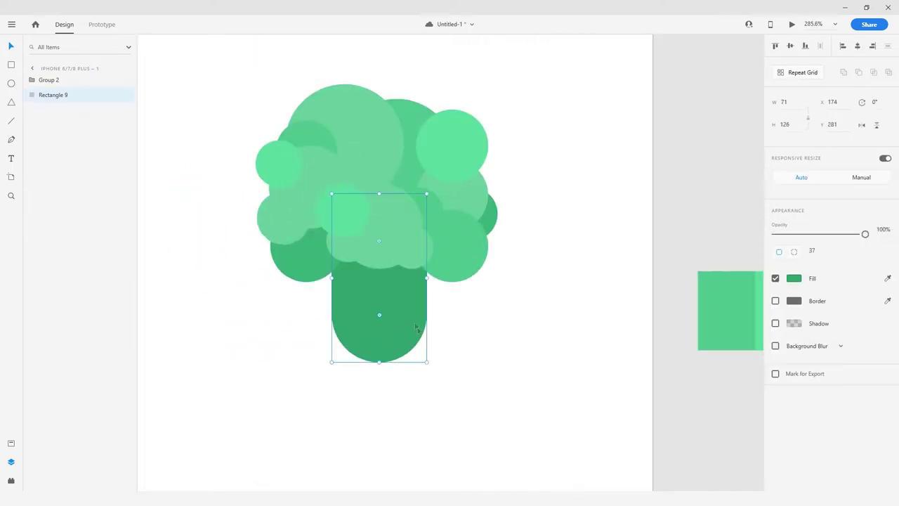
click(461, 345)
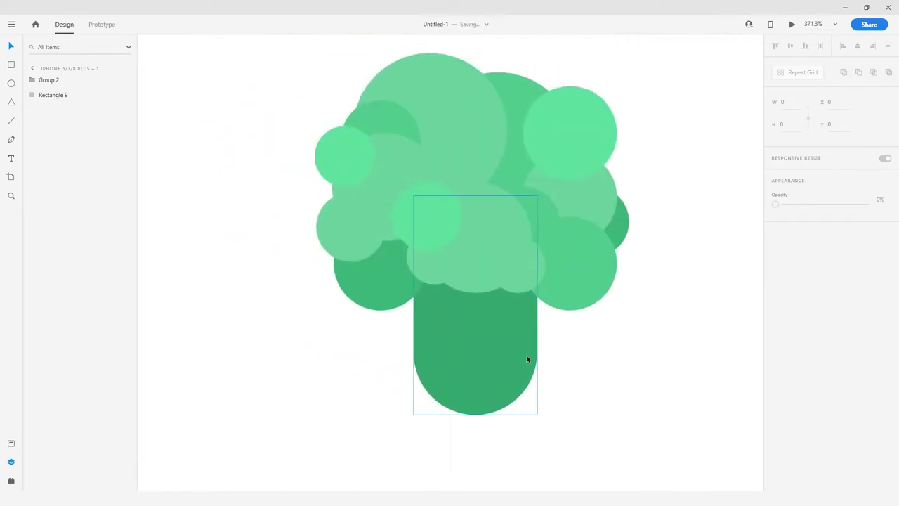
click(519, 349)
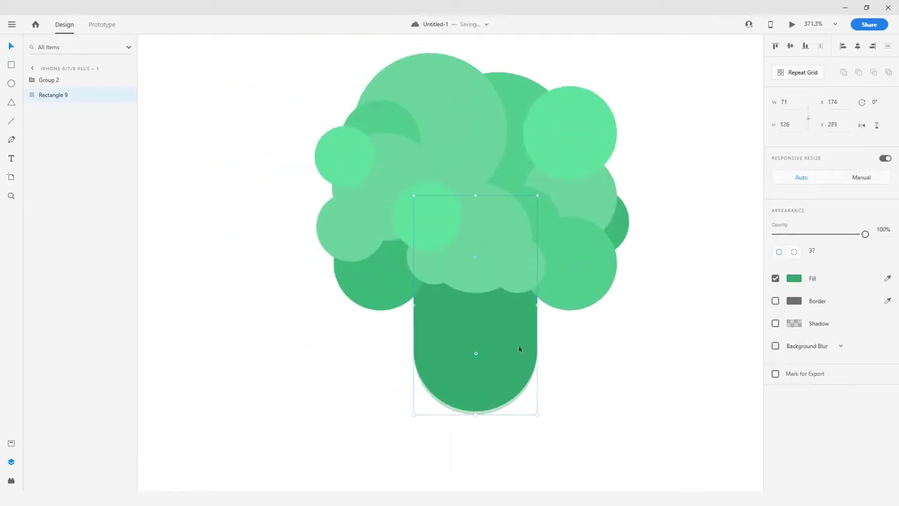
click(591, 342)
drag(592, 342, 529, 331)
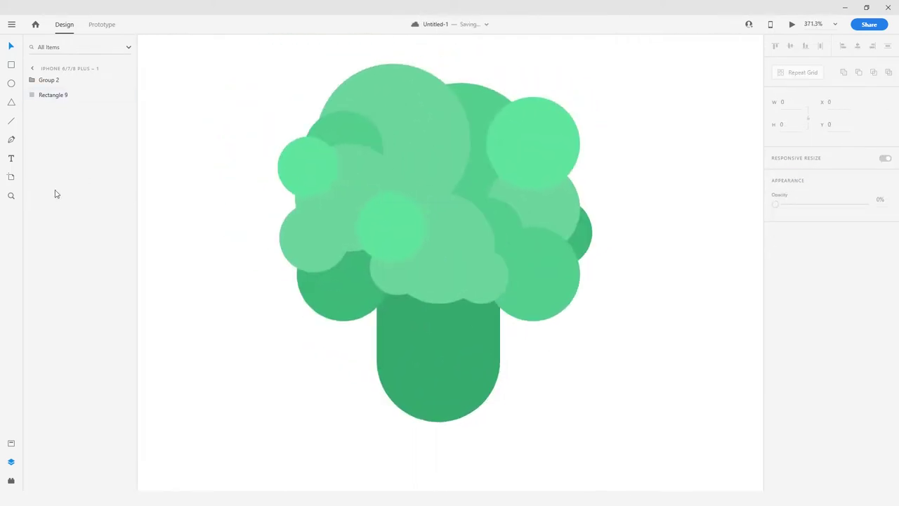
Create two white 30 px eye circles side by side on the body, without borders
drag(409, 318, 481, 348)
shift+click(450, 350)
click(775, 279)
scroll(491, 350, up, 1)
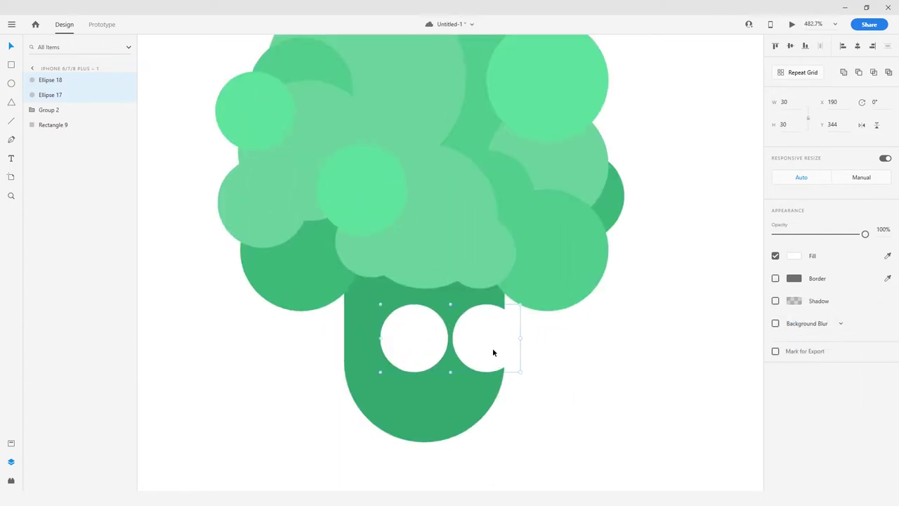
Duplicate the right eye circle, shrink the copy to 24 px about its centre and fill it dark gray as a pupil
click(493, 352)
scroll(495, 351, up, 4)
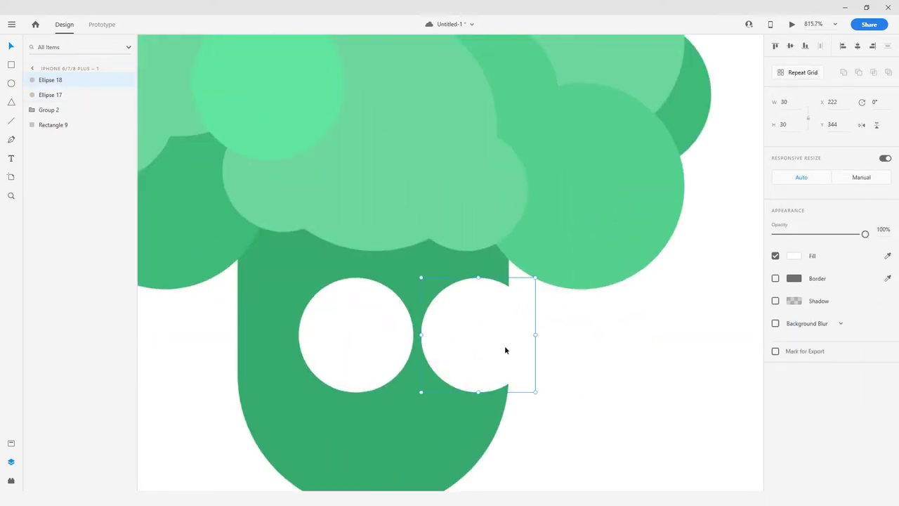
key(ctrl+d)
drag(535, 392, 525, 382)
click(794, 256)
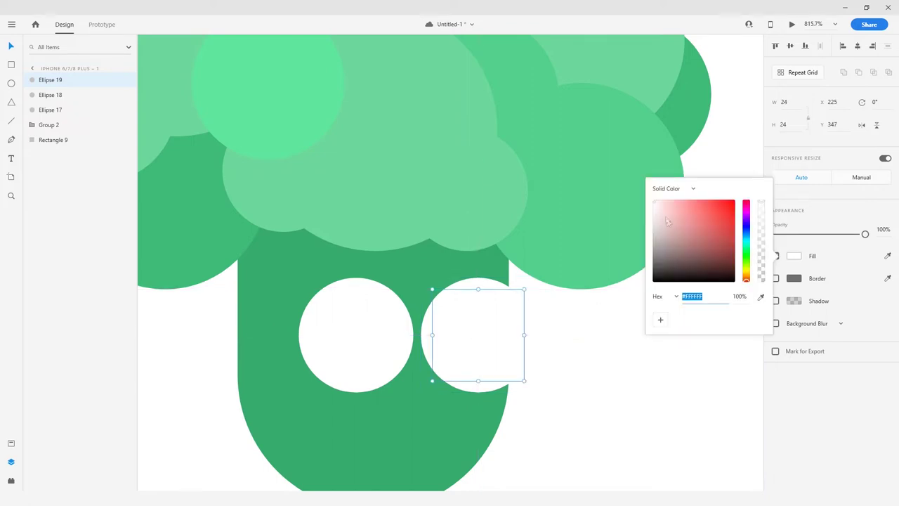
drag(667, 222, 637, 258)
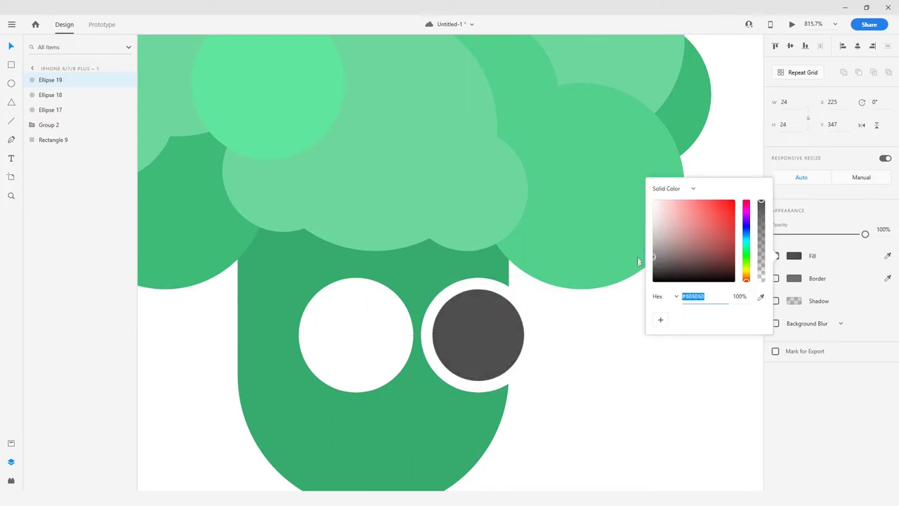
Place a copy of the dark gray pupil inside the left eye
click(482, 328)
drag(481, 327, 377, 328)
scroll(379, 327, down, 4)
click(479, 334)
scroll(388, 355, up, 3)
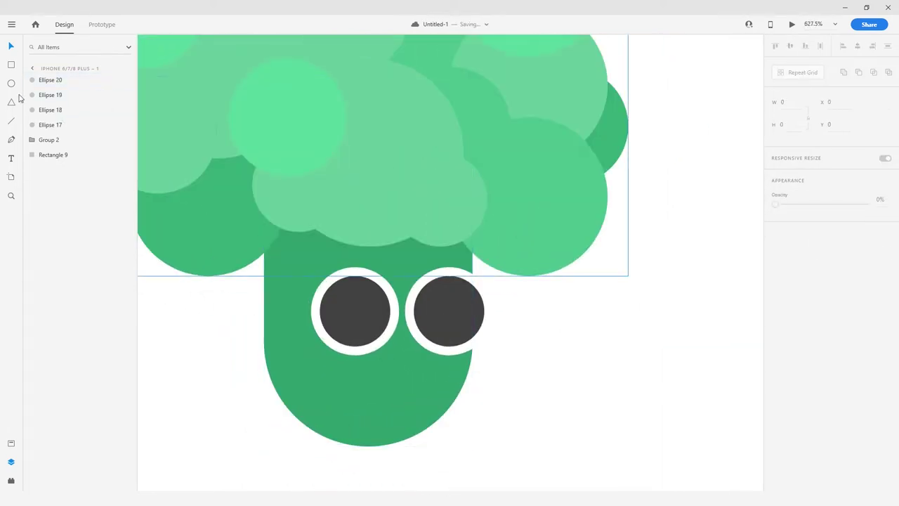
Draw a rectangle about 10 by 11 px below the eyes and reshape its path into a rounded outline for the mouth
click(10, 65)
drag(391, 362, 420, 396)
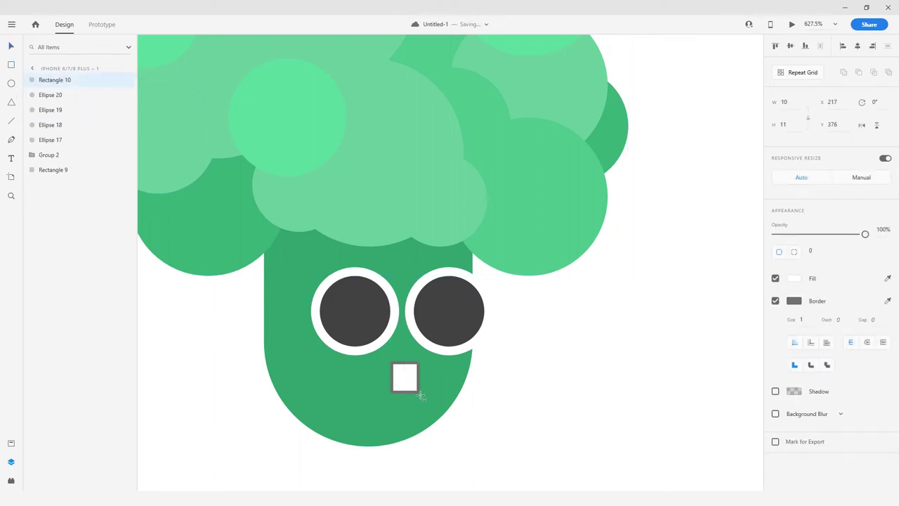
scroll(403, 372, up, 3)
drag(406, 348, 406, 334)
double_click(407, 354)
click(406, 336)
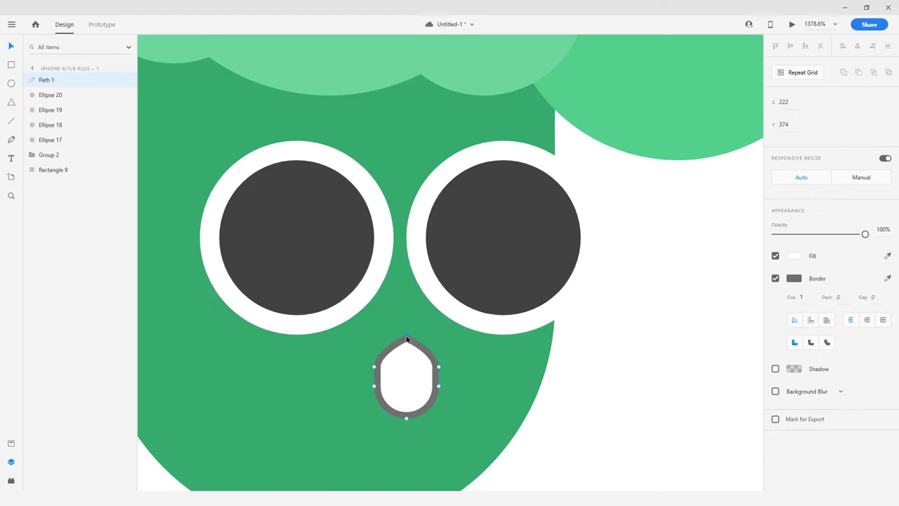
Delete the mouth path's top point and sharpen both upper corners so the shape has a flat top
key(Delete)
double_click(439, 367)
double_click(376, 367)
scroll(377, 368, down, 1)
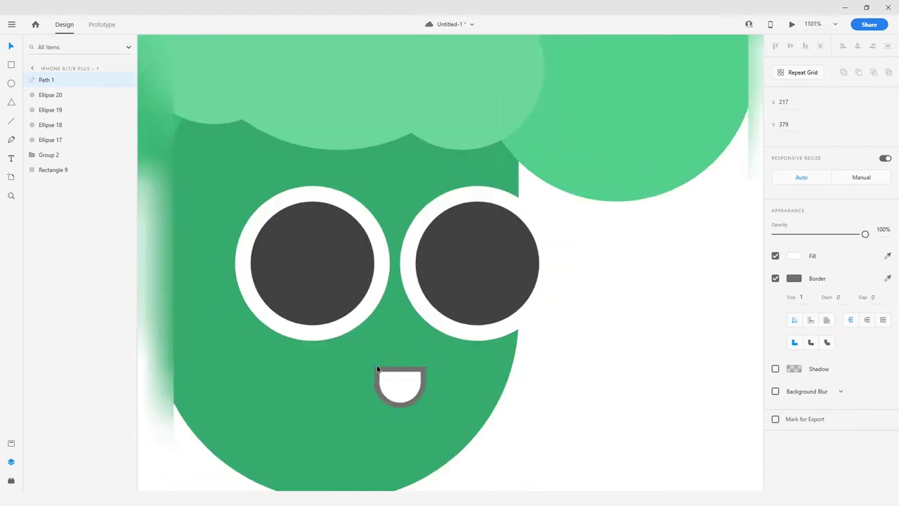
scroll(377, 368, down, 1)
Move the mouth shape up close beneath the eyes
click(442, 375)
click(521, 368)
mouse_move(379, 377)
mouse_down()
mouse_move(394, 364)
mouse_move(378, 361)
mouse_up()
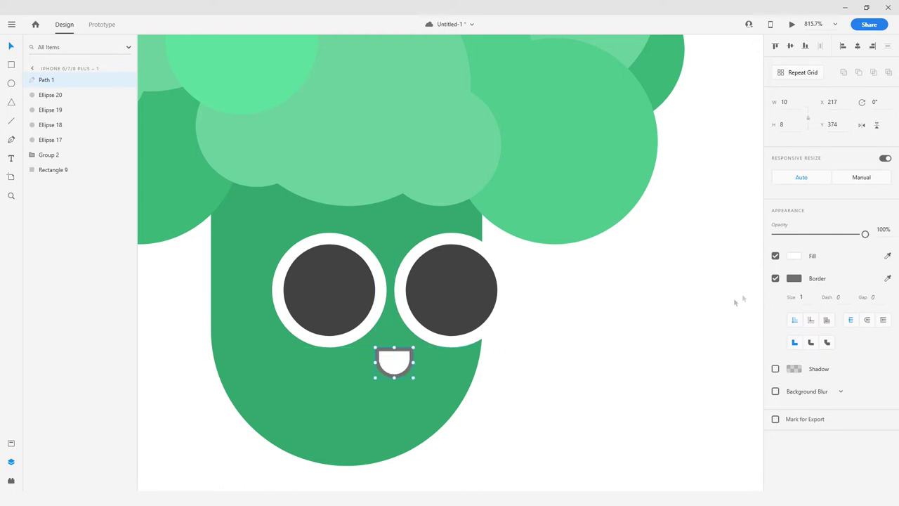
Remove the mouth's border and fill it with the body's sampled green, darkened to #00642E
click(775, 279)
click(887, 256)
click(407, 243)
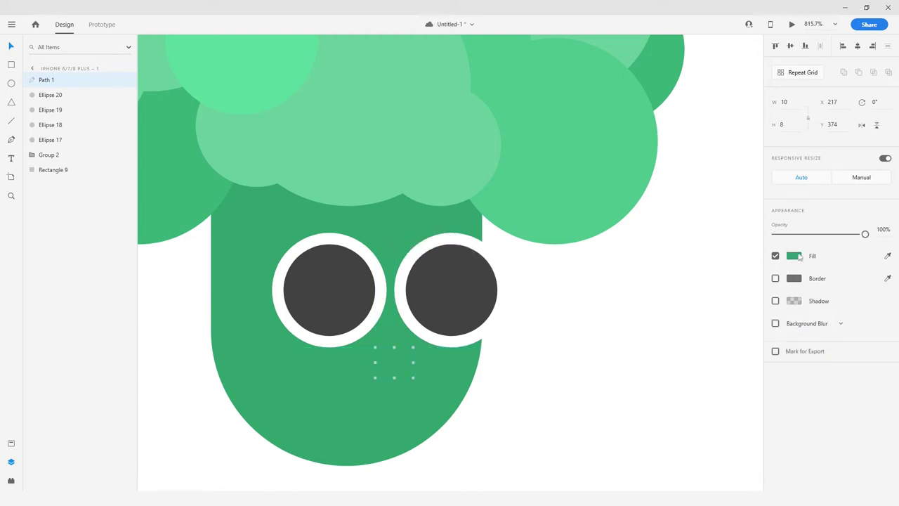
click(794, 255)
drag(736, 234, 738, 248)
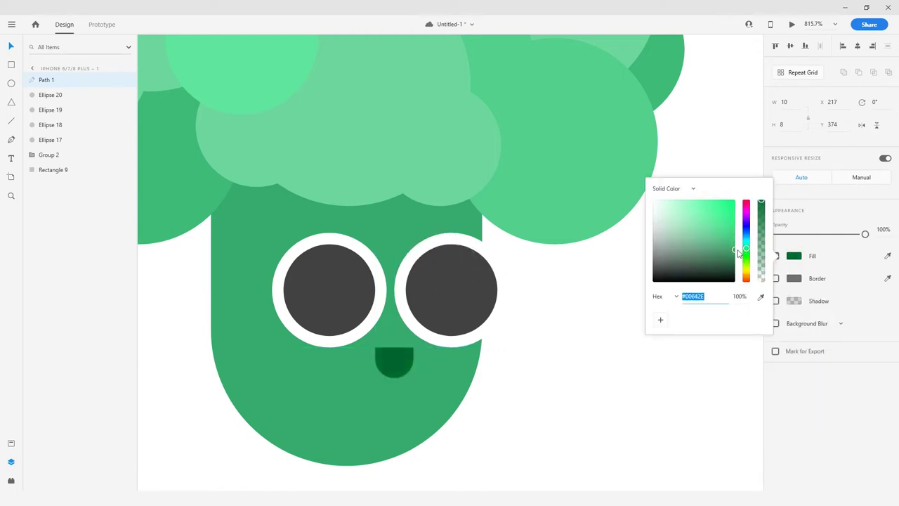
click(567, 309)
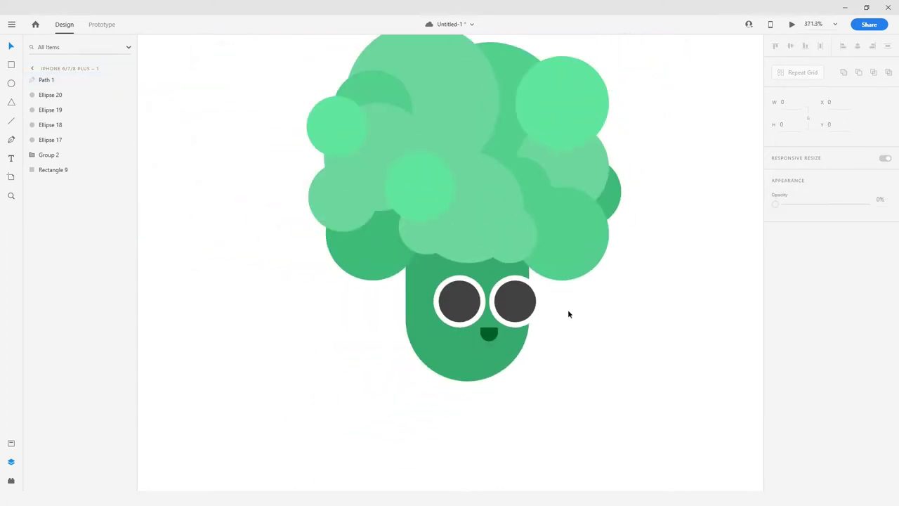
Group the body, eyes and mouth, and send the group behind the hair
drag(552, 311, 349, 424)
key(ctrl+g)
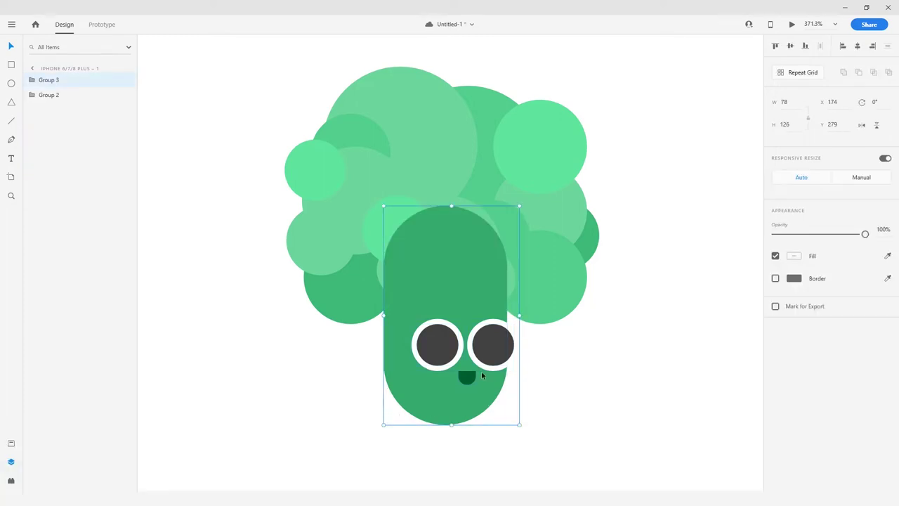
key(ctrl+[)
Rename the hair group as "broccoli hair"
click(452, 163)
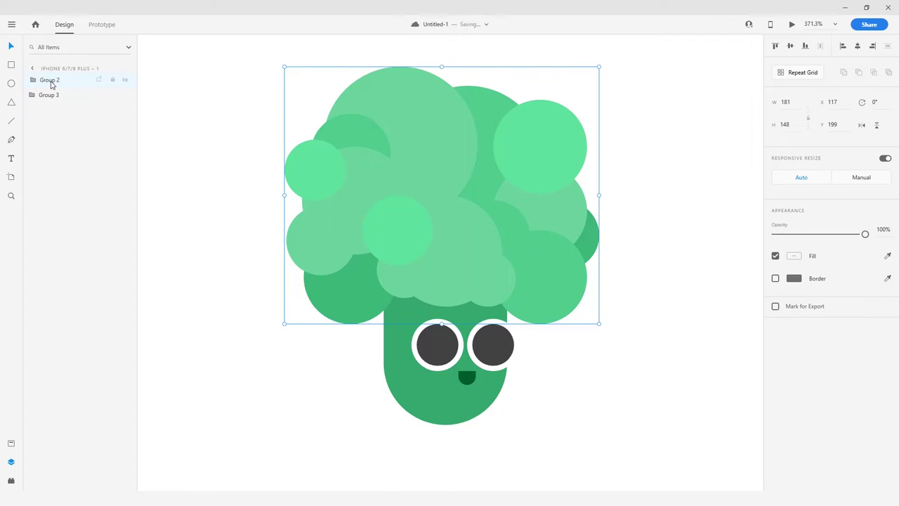
right_click(51, 84)
click(78, 166)
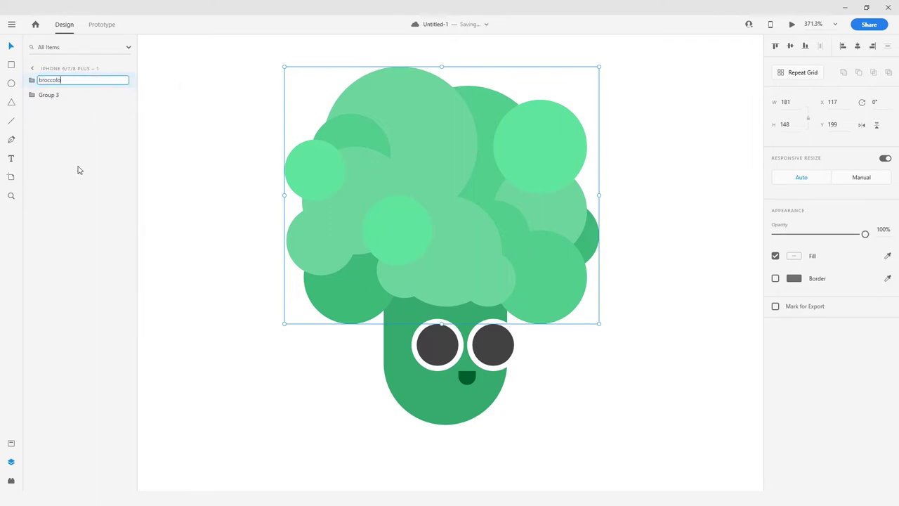
text(broccoli hair)
key(Return)
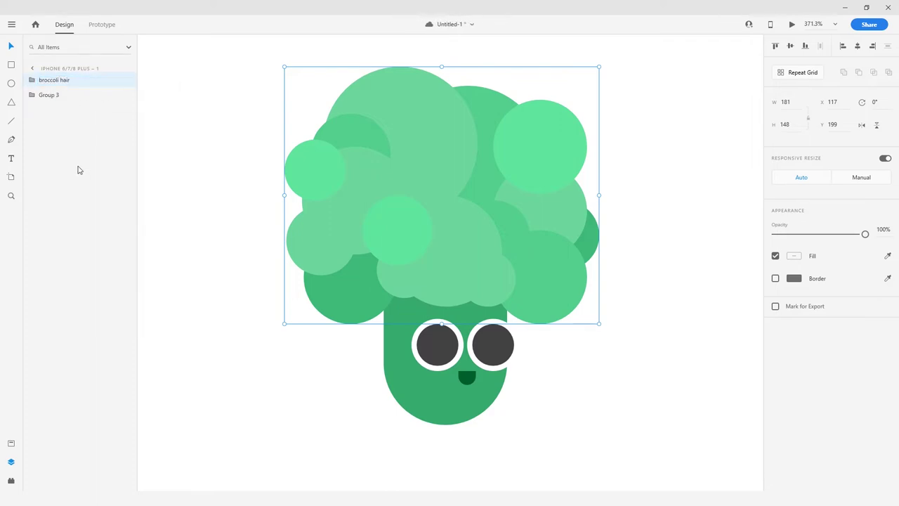
Rename the group holding the body, eyes and mouth as "face & body"
right_click(53, 96)
click(95, 176)
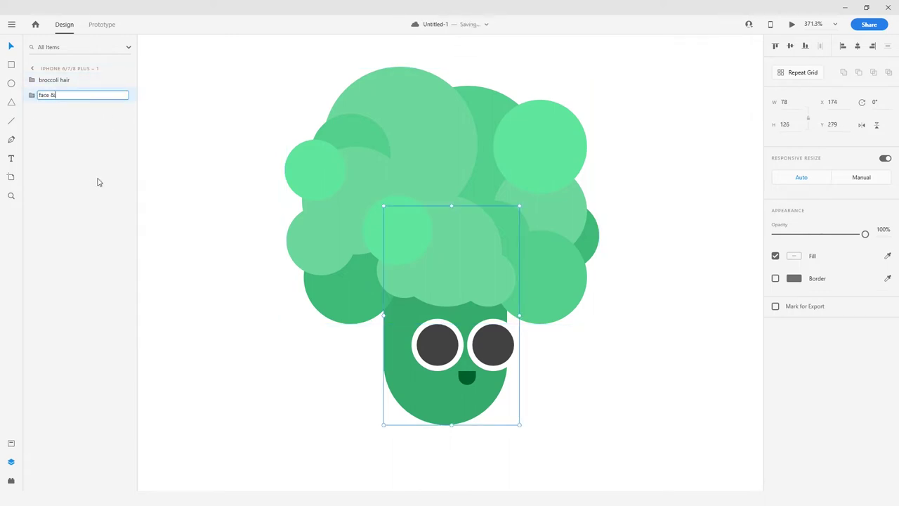
key(Return)
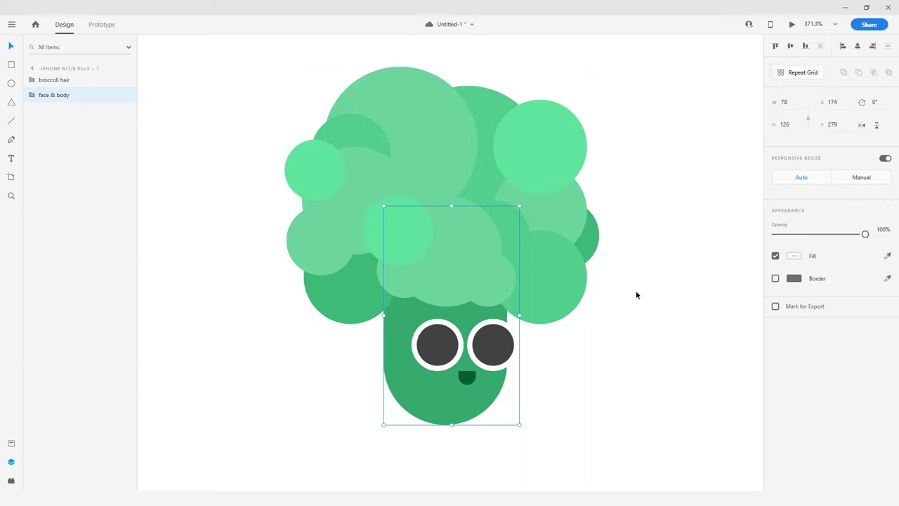
click(636, 290)
Draw a curved right arm about 30 by 14 px from the body's lower right with the Pen tool, with border size 10
scroll(636, 290, down, 2)
drag(632, 290, 572, 284)
scroll(572, 285, down, 2)
scroll(541, 309, up, 3)
drag(540, 310, 529, 262)
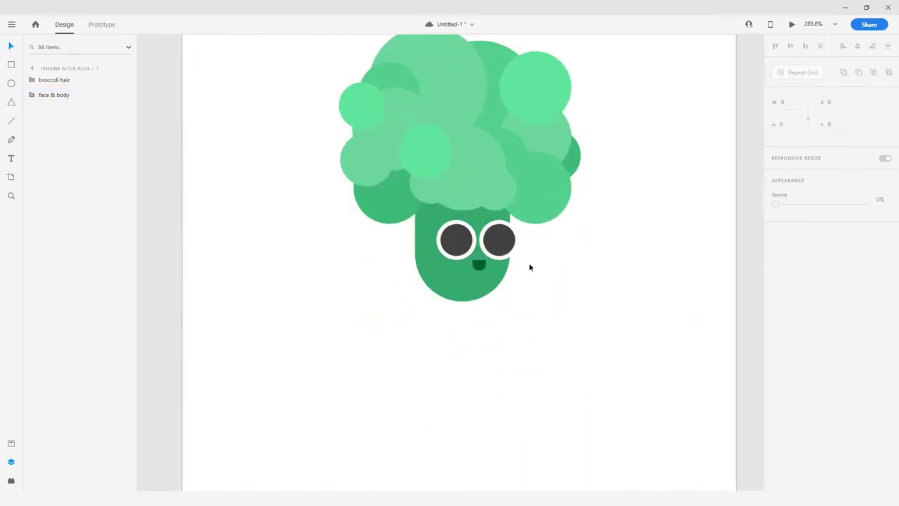
scroll(450, 277, up, 3)
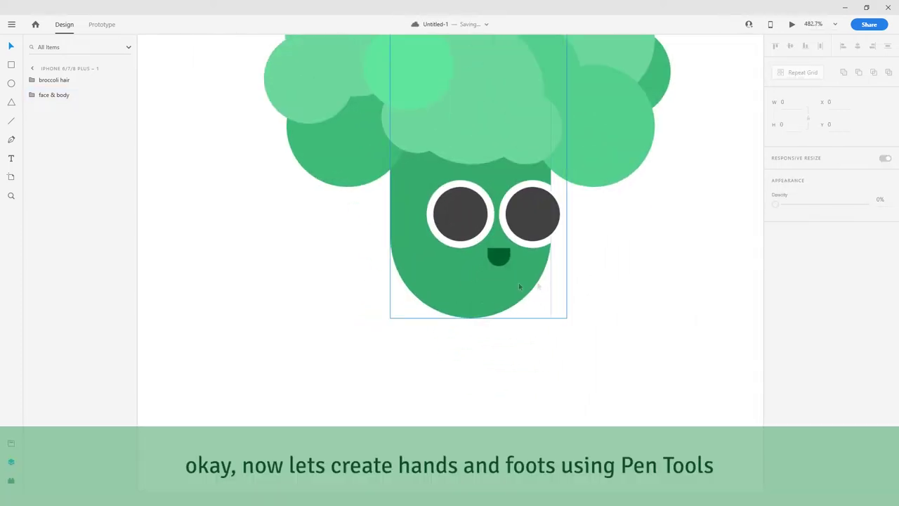
key(p)
click(512, 285)
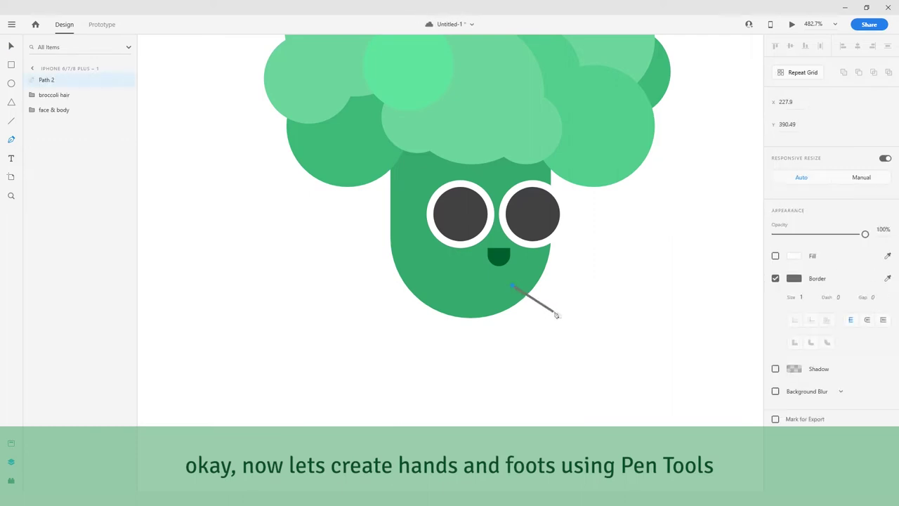
drag(558, 312, 543, 337)
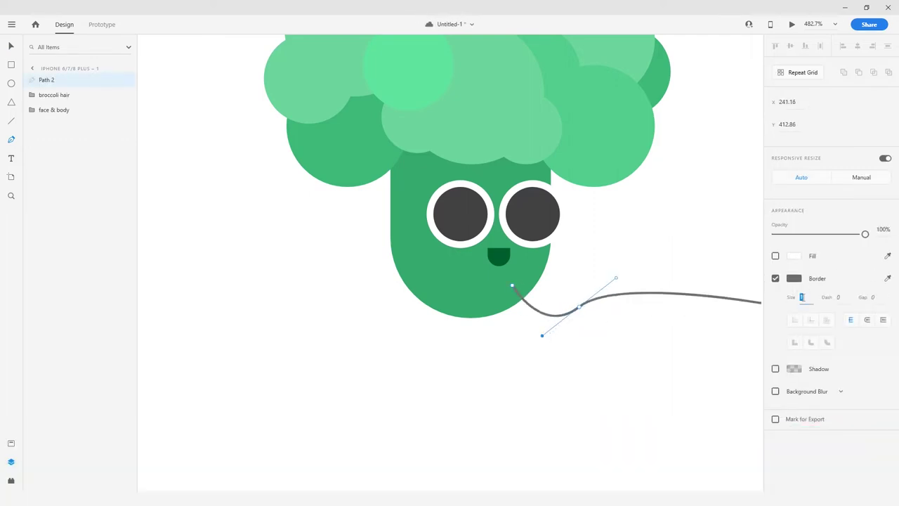
text(10)
key(Escape)
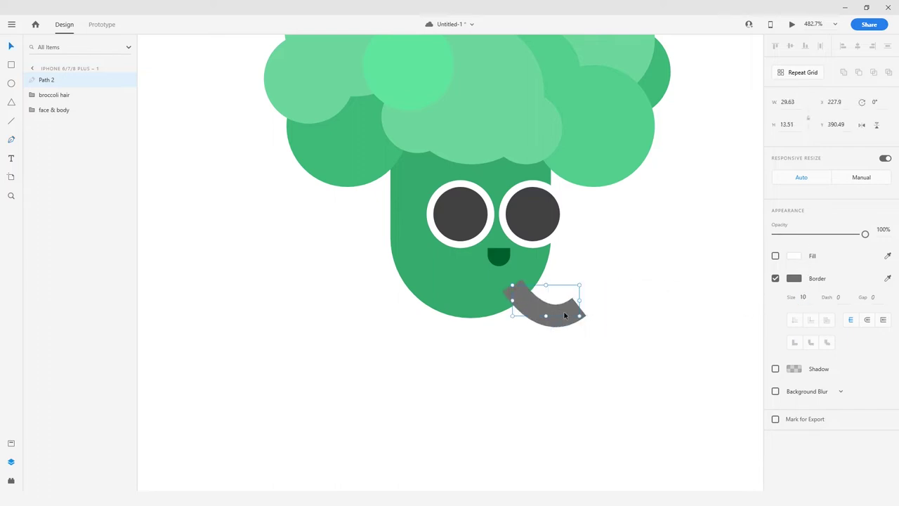
Shift the right arm 2 px right and style its border with size 14, round caps and the body's green
drag(565, 314, 569, 315)
drag(807, 296, 808, 256)
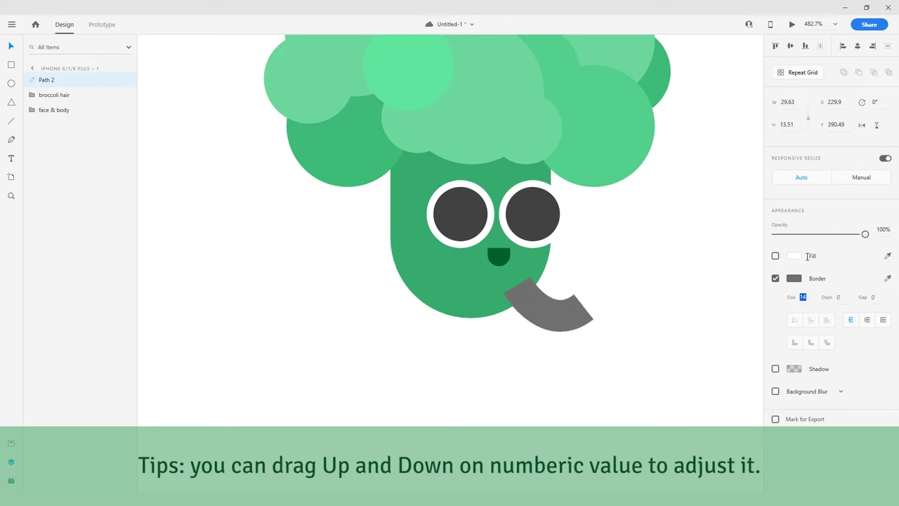
click(867, 321)
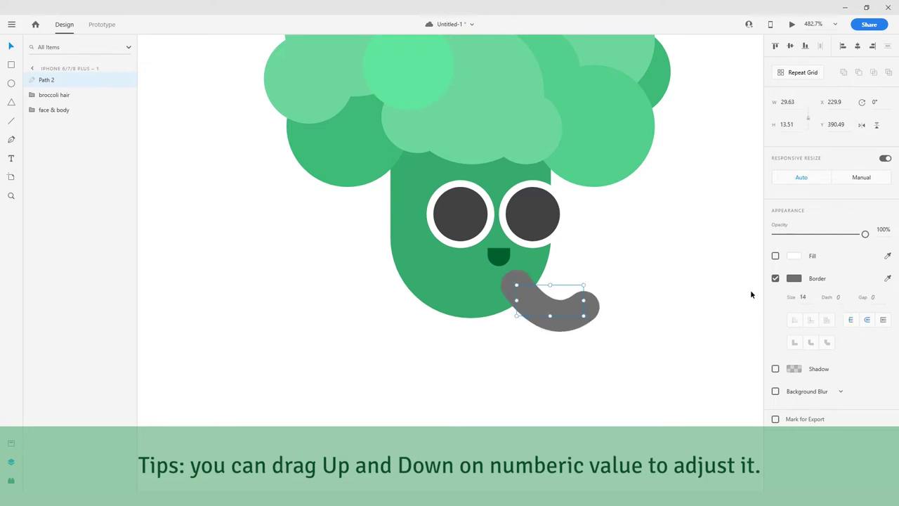
click(887, 279)
click(531, 251)
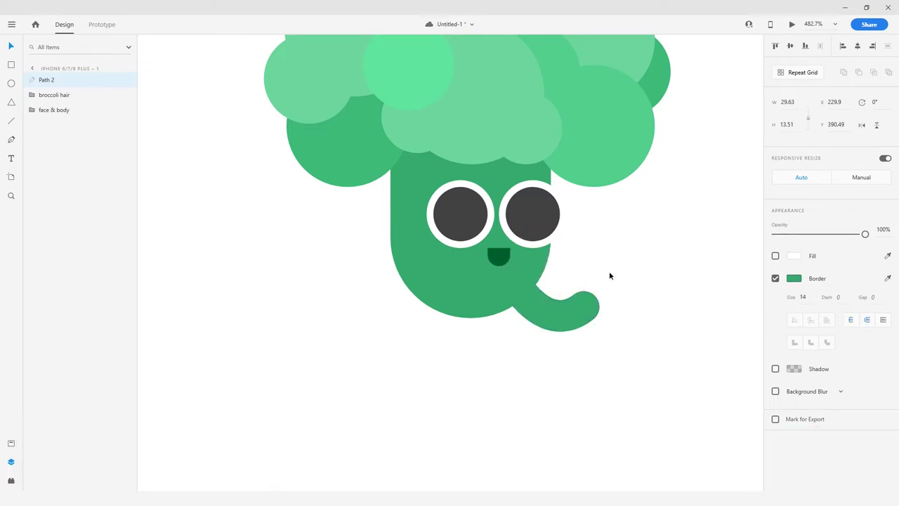
Reduce the right arm's border size to 11
click(610, 275)
click(563, 312)
click(801, 297)
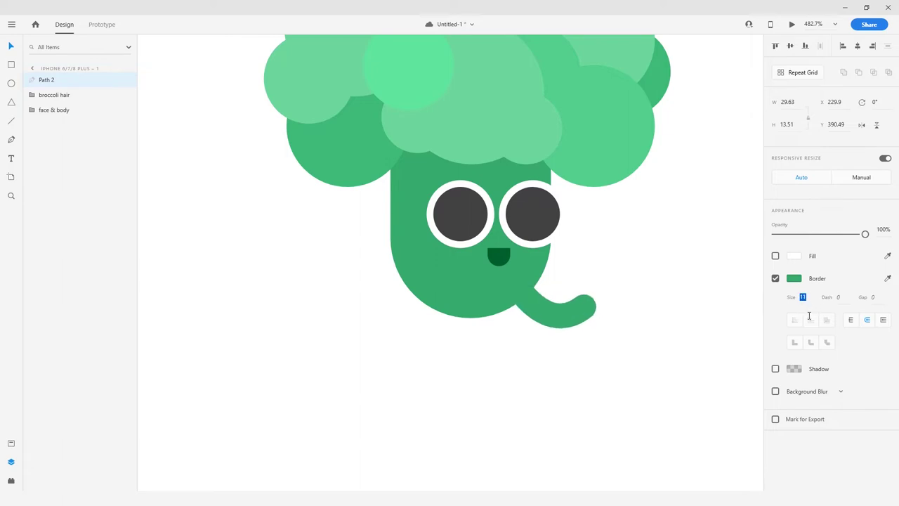
click(596, 324)
Duplicate the right arm to the body's left side and reshape its points into a left arm bending downward
click(572, 313)
drag(570, 313, 443, 336)
double_click(423, 331)
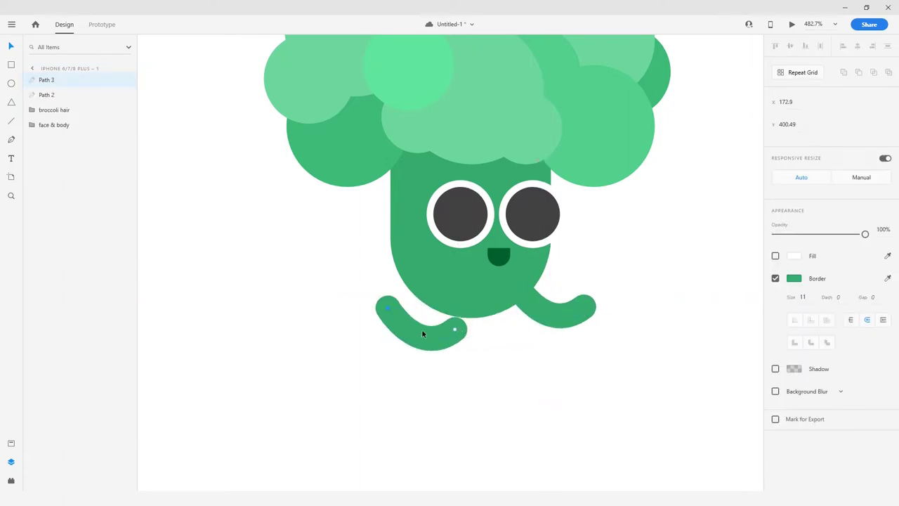
drag(389, 309, 445, 289)
drag(455, 329, 379, 289)
click(381, 298)
click(385, 328)
Adjust the end point and curve of the right arm so its tip sits slightly lower and closer to the body
double_click(582, 311)
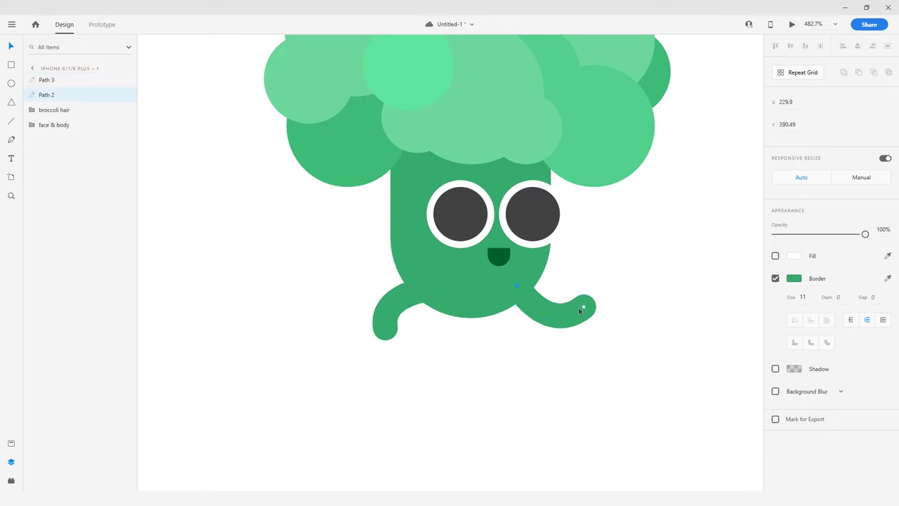
click(585, 308)
drag(546, 335, 576, 316)
click(425, 292)
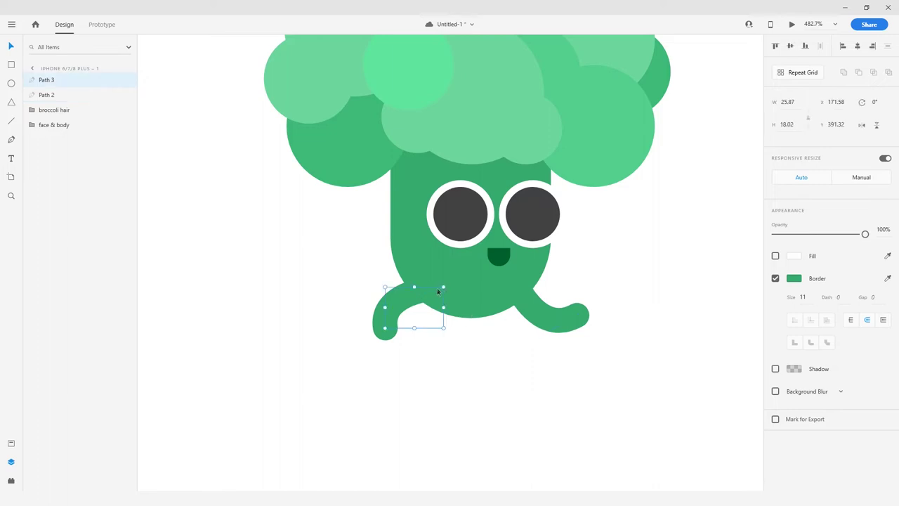
click(580, 267)
Nudge the right arm slightly right and down against the body
drag(580, 267, 499, 302)
scroll(507, 308, down, 1)
scroll(499, 302, up, 3)
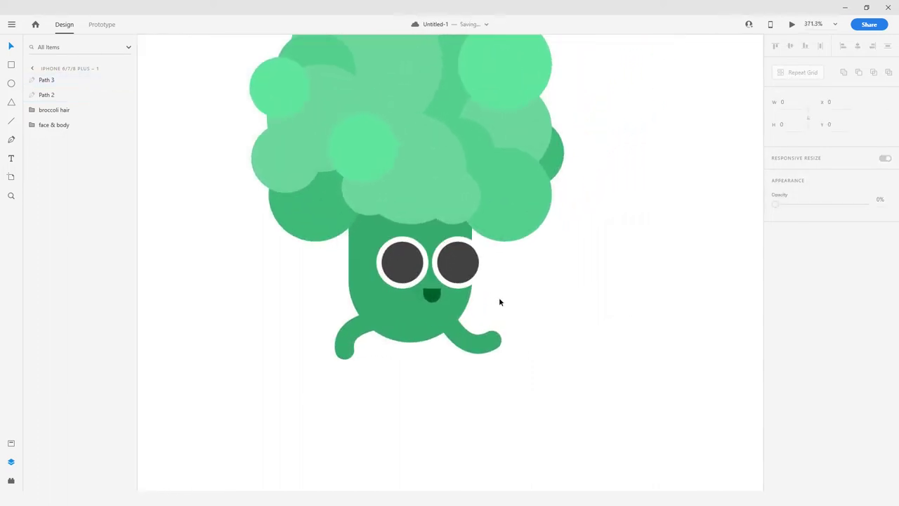
click(472, 339)
drag(472, 338, 476, 340)
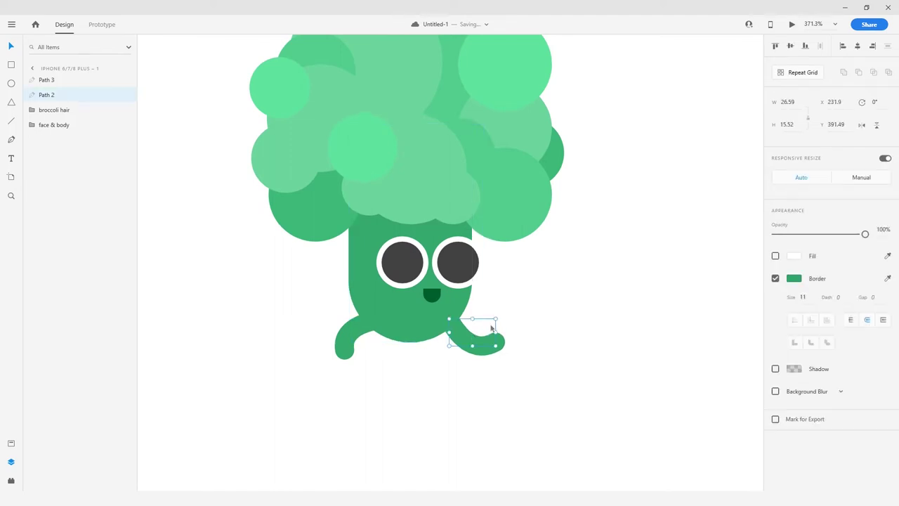
click(492, 326)
Draw a curved leg path about 16 by 37 px from the body's bottom down to the left with the Pen tool
scroll(445, 342, up, 1)
scroll(421, 343, down, 1)
scroll(392, 341, up, 1)
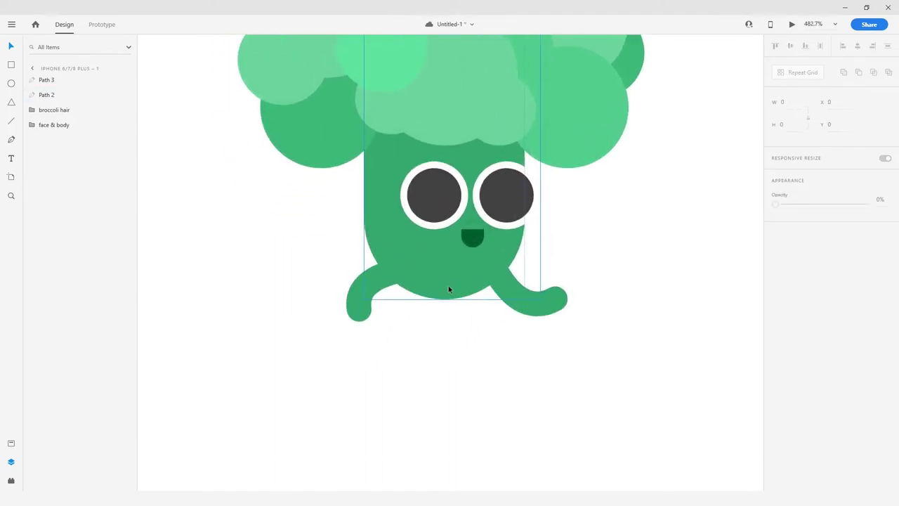
key(p)
click(452, 285)
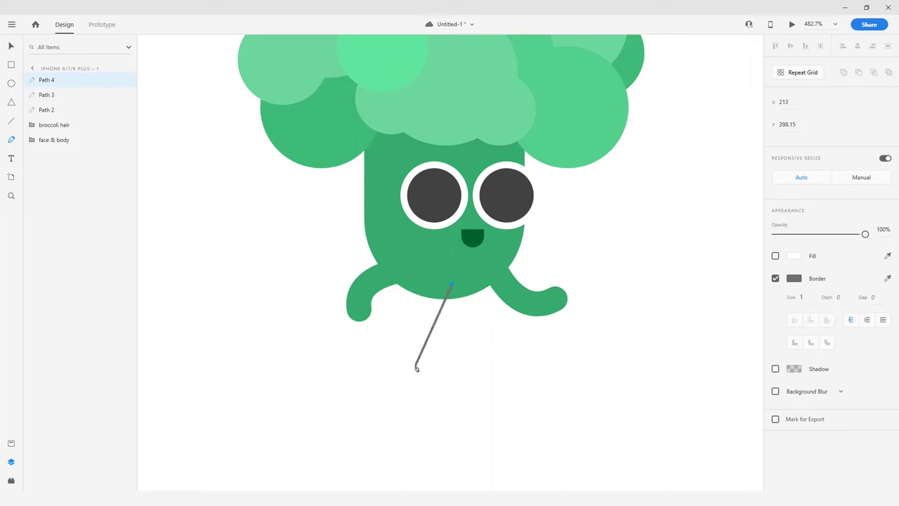
drag(416, 367, 457, 345)
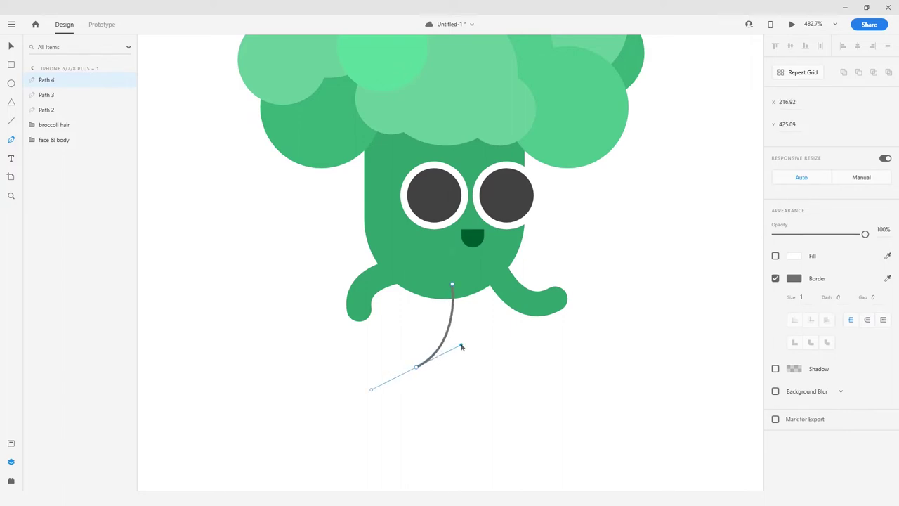
key(Escape)
Match the leg's border colour to the character's green and move the leg about 6 px left
click(888, 277)
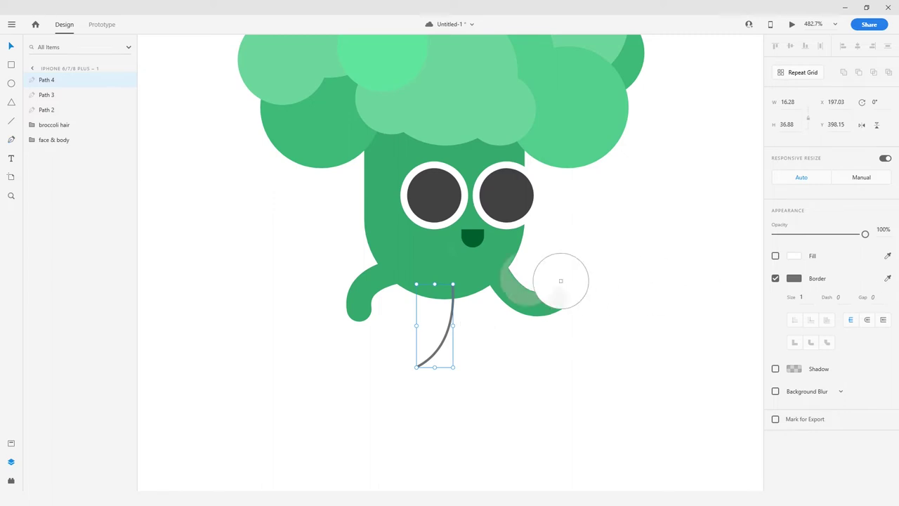
click(560, 281)
drag(453, 311, 437, 316)
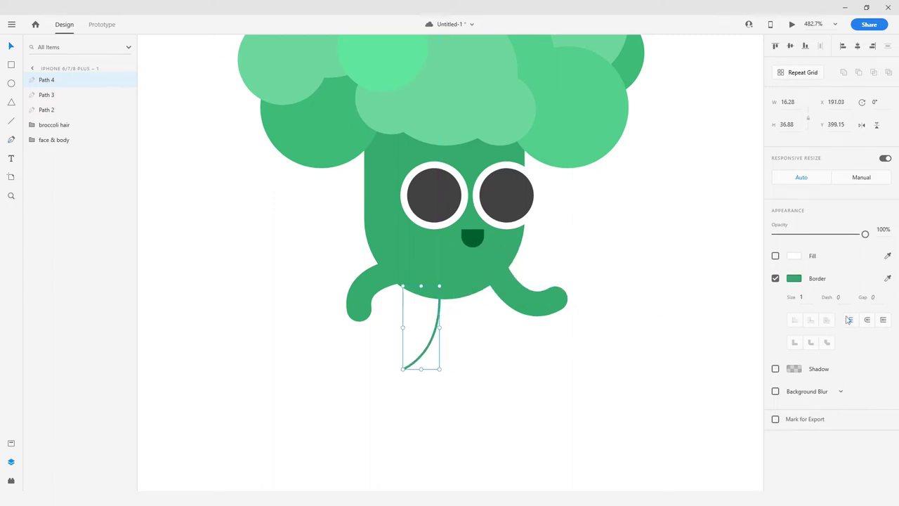
Give the leg's border round caps and a size of 13
click(868, 320)
drag(802, 299, 805, 234)
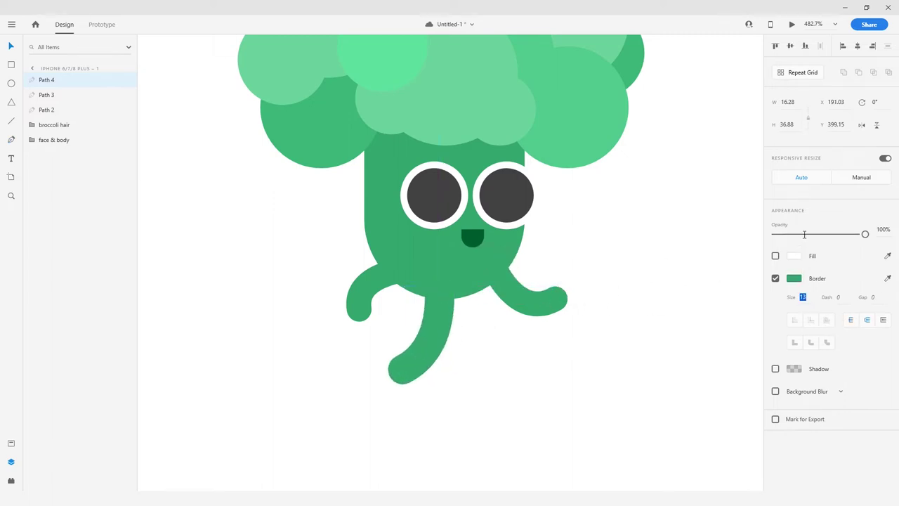
drag(806, 296, 805, 291)
Duplicate the leg to the right and move the copy's lower end outward to form the right leg
drag(428, 339, 461, 337)
double_click(456, 342)
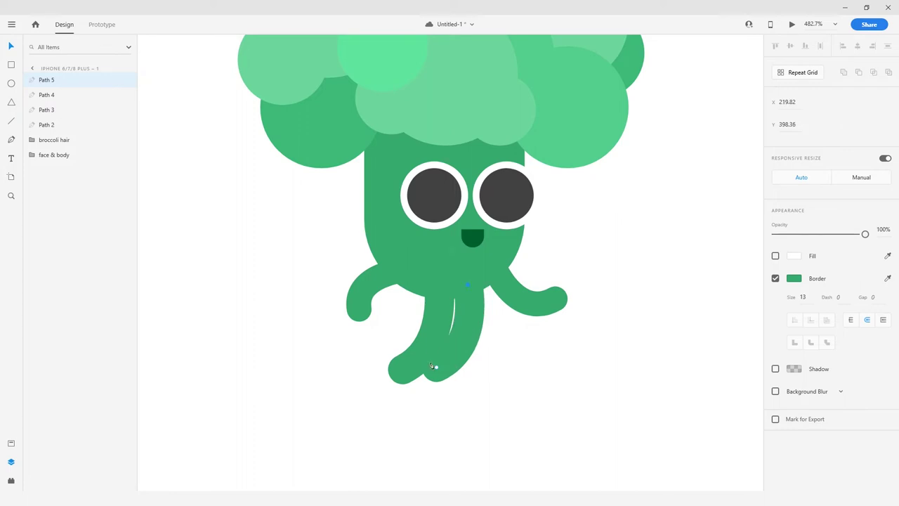
drag(436, 367, 493, 374)
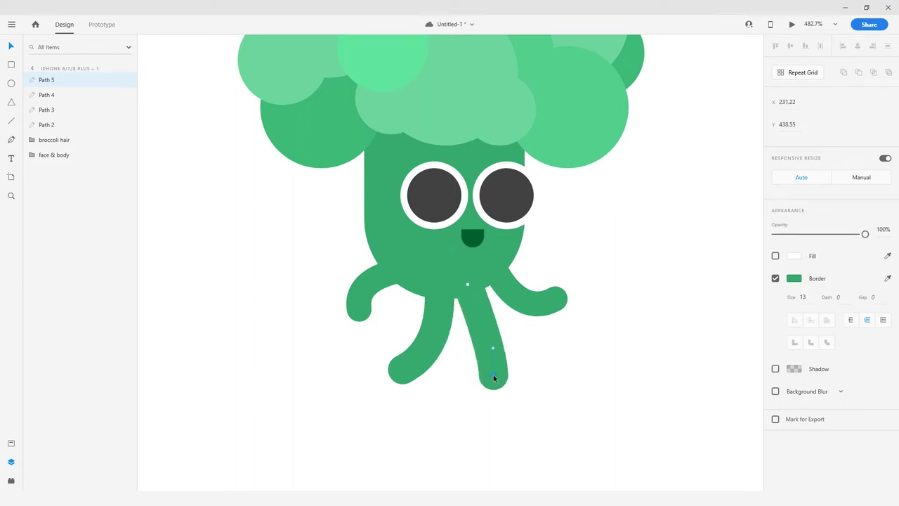
Pull the lower ends of both legs slightly downward to lengthen them
click(404, 372)
drag(403, 370, 405, 378)
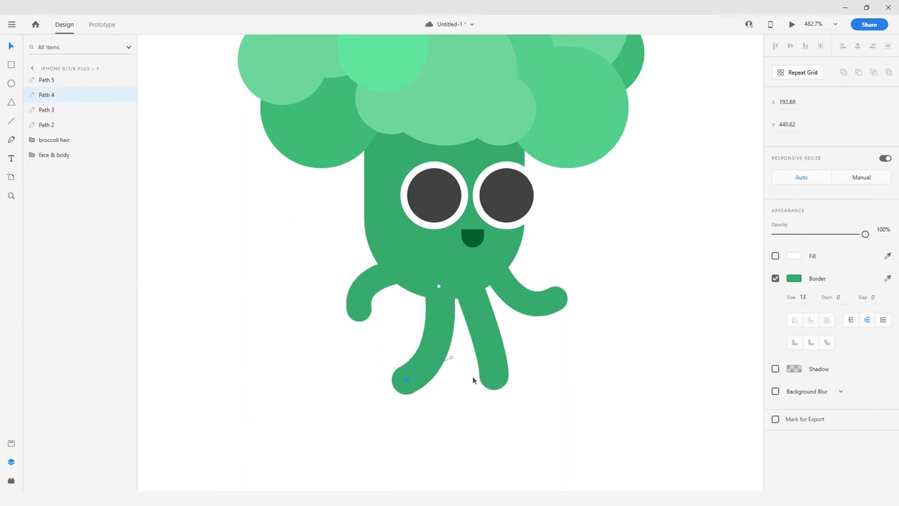
click(494, 379)
drag(494, 372, 492, 381)
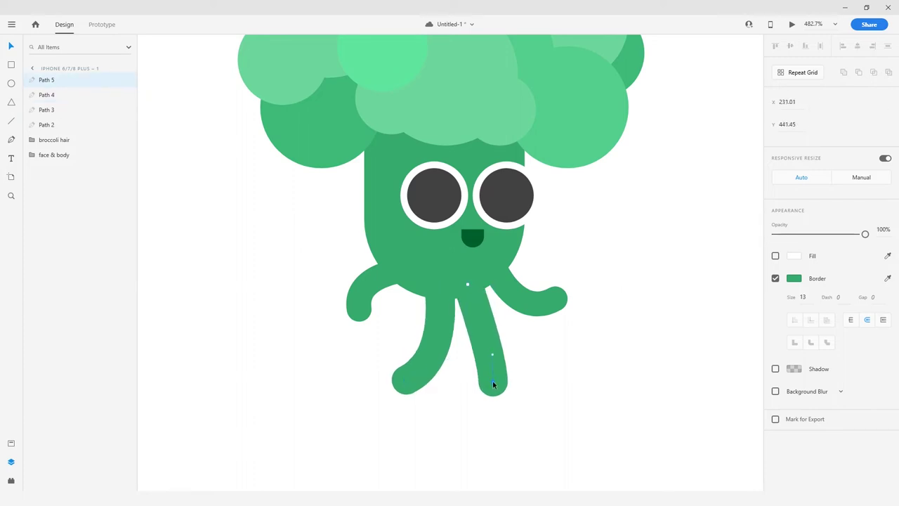
Move the arm on the character's right-hand side of the canvas slightly outward and up, then deselect it
click(523, 304)
drag(525, 307, 537, 304)
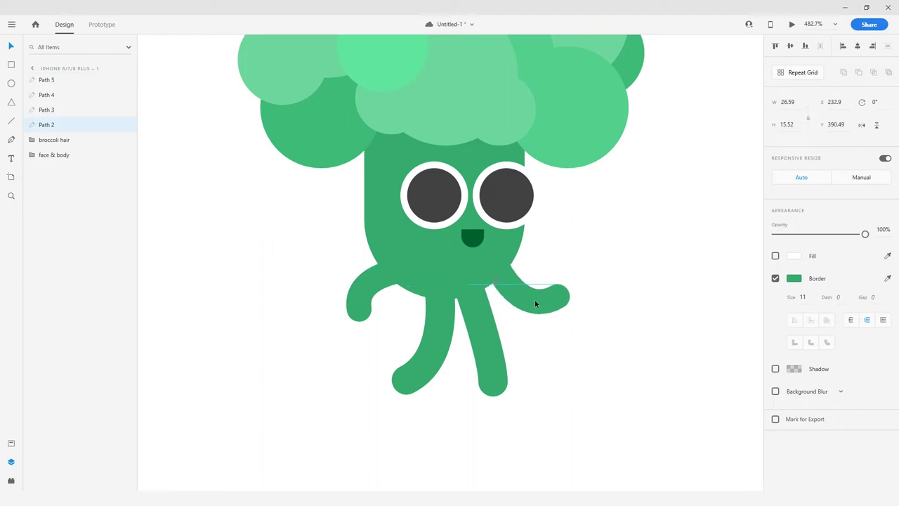
click(488, 360)
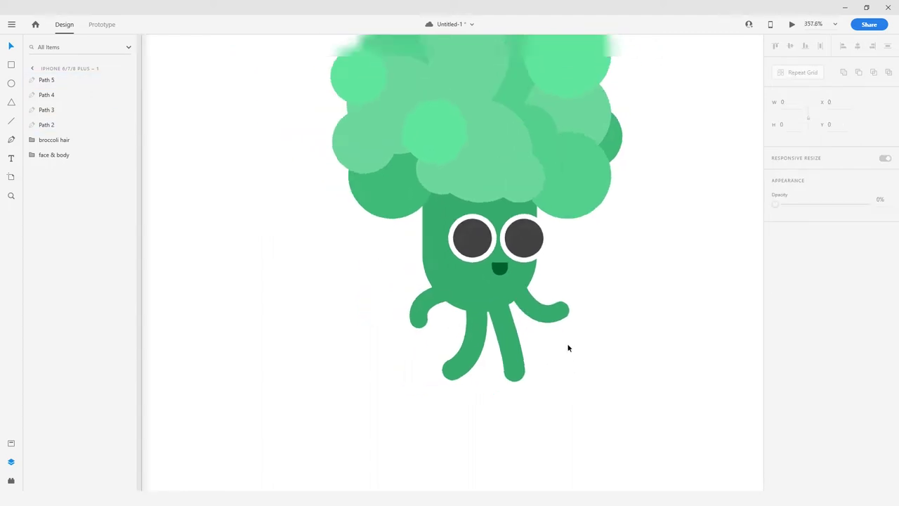
scroll(569, 348, down, 5)
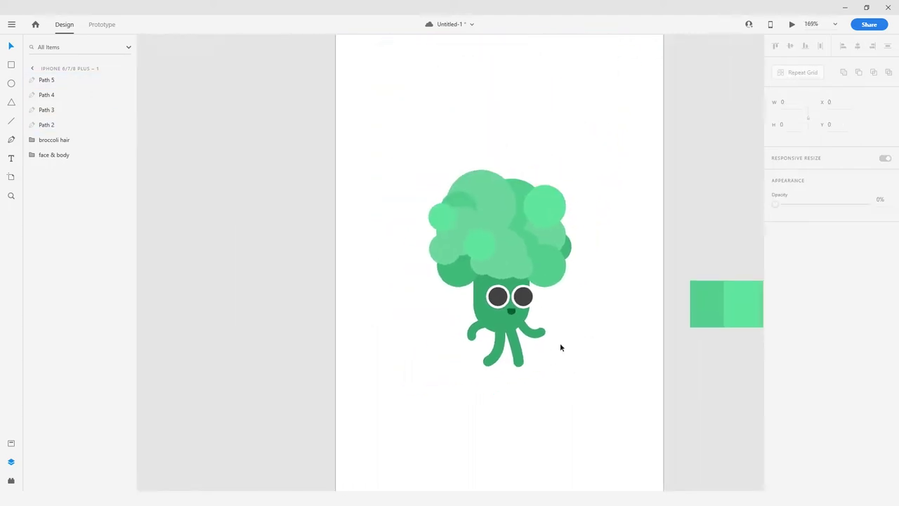
Shift the left leg about 8 px left and bring the upper ends of both legs closer together under the body
drag(496, 351, 498, 351)
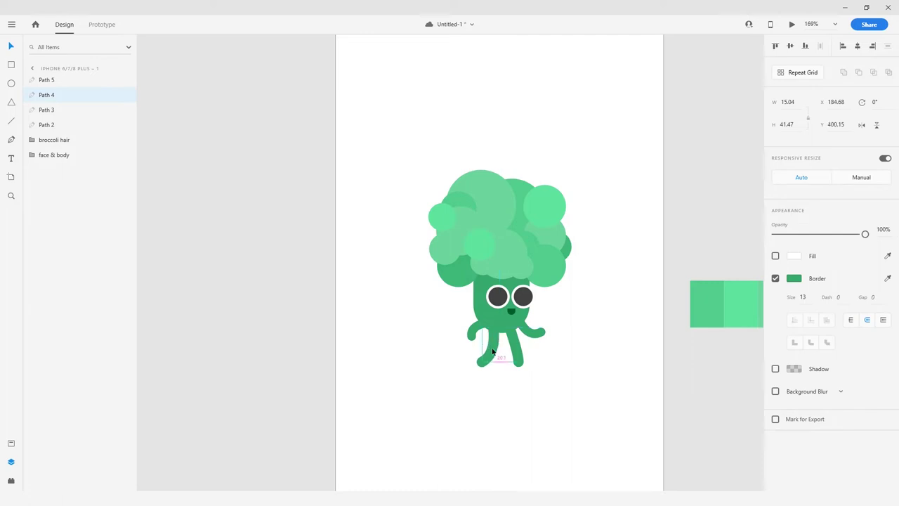
scroll(502, 347, up, 5)
click(518, 319)
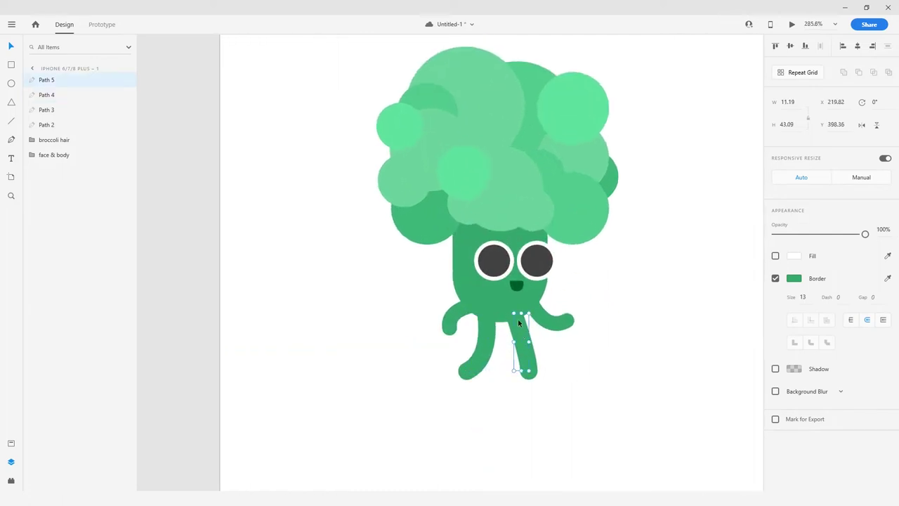
double_click(517, 319)
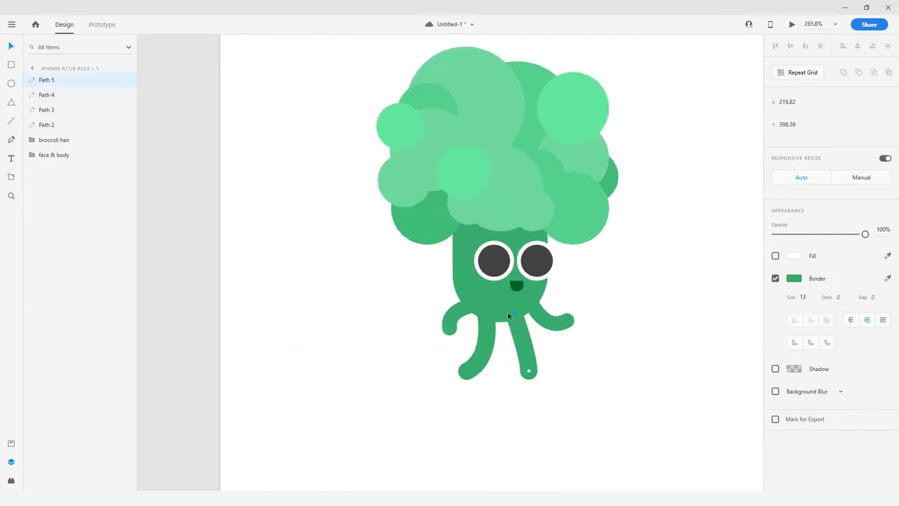
double_click(486, 323)
drag(487, 317, 494, 316)
Reshape the left leg's curve and raise its lower end slightly
click(466, 371)
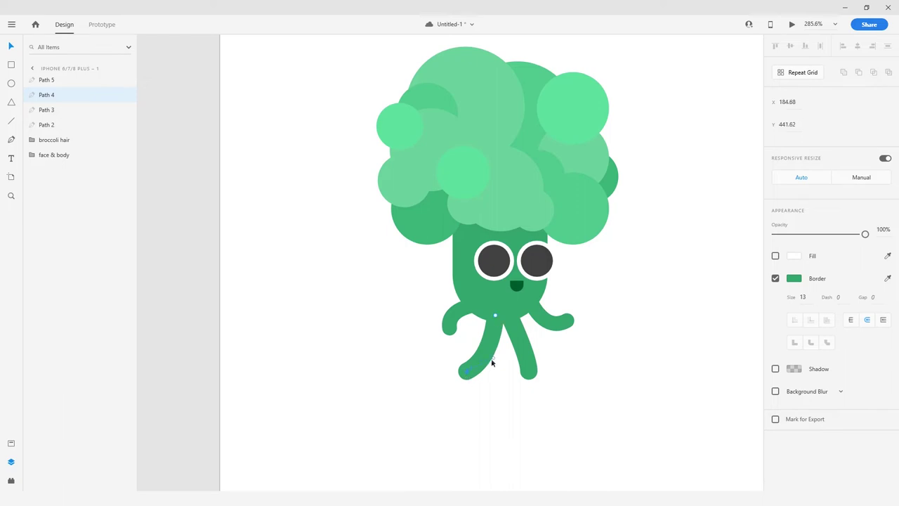
drag(492, 363, 469, 371)
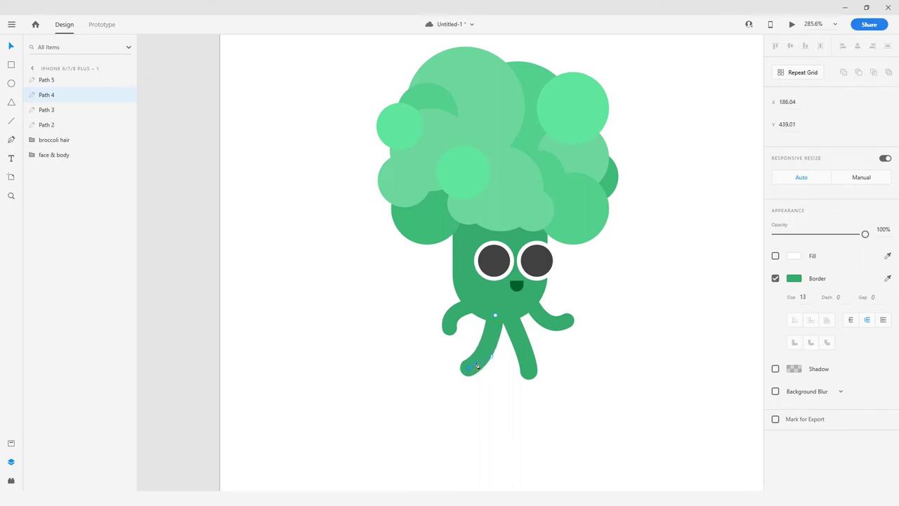
click(581, 340)
scroll(580, 334, down, 1)
scroll(580, 331, up, 1)
scroll(578, 329, down, 2)
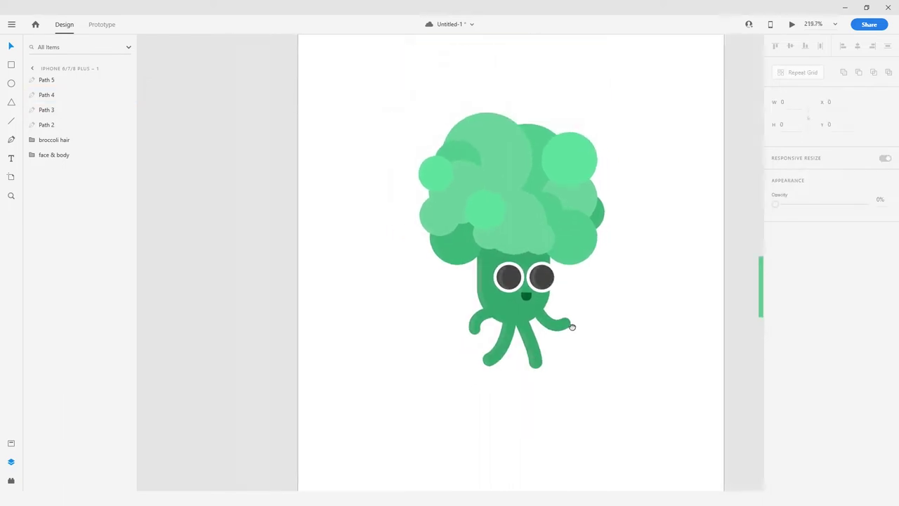
Place a horizontal guide under the feet as the ground line and rest the lower ends of both legs on it
drag(572, 326, 510, 342)
scroll(510, 345, up, 2)
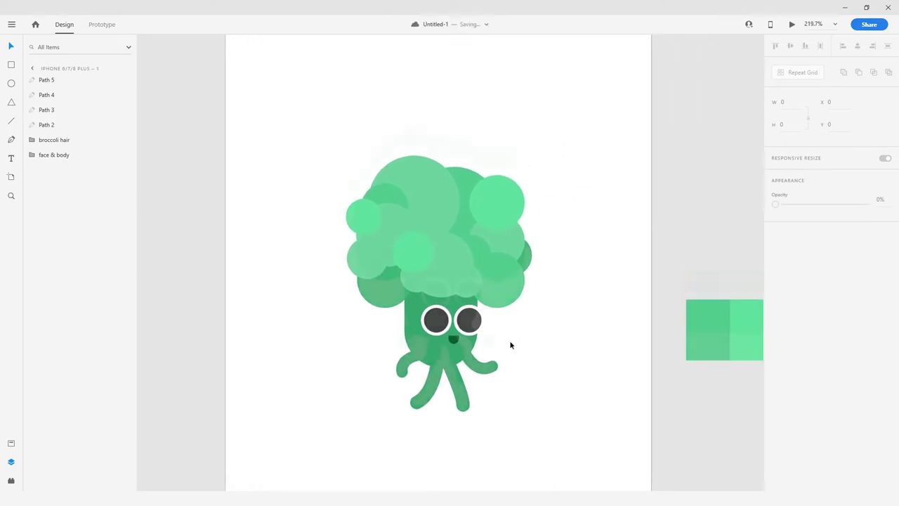
scroll(511, 345, down, 3)
drag(464, 125, 475, 397)
scroll(475, 398, up, 5)
scroll(432, 295, up, 2)
click(472, 271)
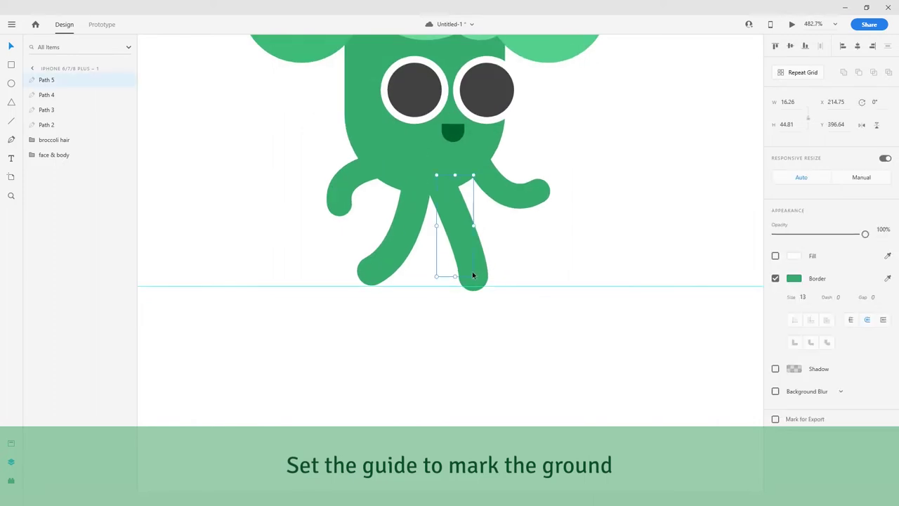
click(372, 274)
drag(371, 271, 370, 272)
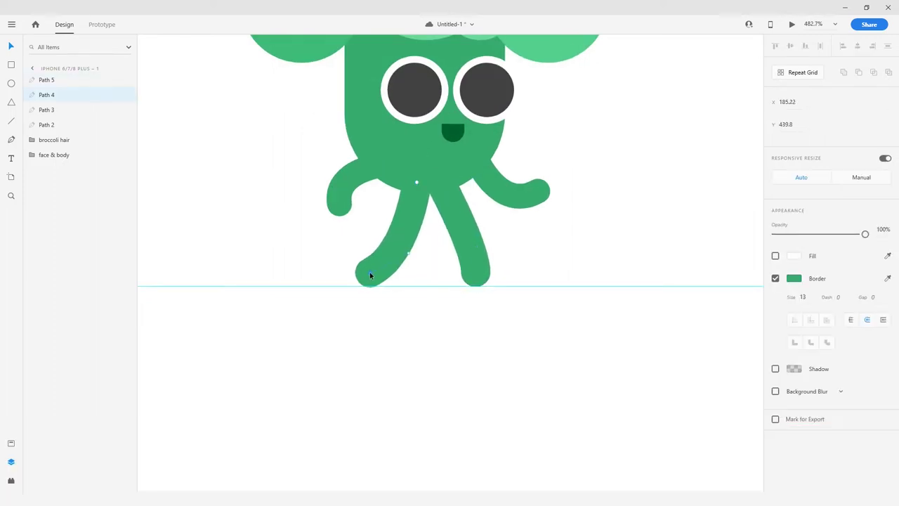
Move the green colour palette group to the pasteboard area left of the artboard
scroll(369, 273, down, 1)
click(486, 261)
scroll(485, 261, down, 5)
drag(594, 245, 267, 82)
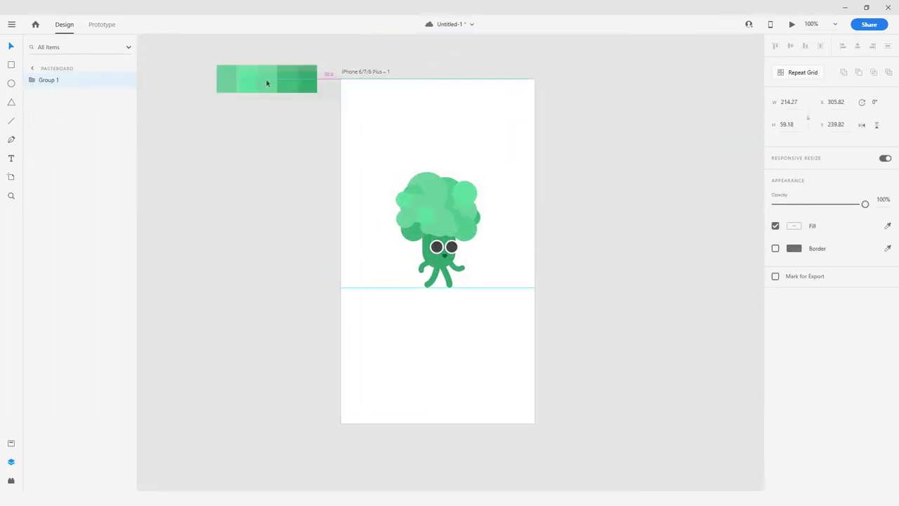
Rename the Path 2 arm layer as Left Hand
scroll(456, 250, up, 4)
click(452, 305)
scroll(451, 304, up, 5)
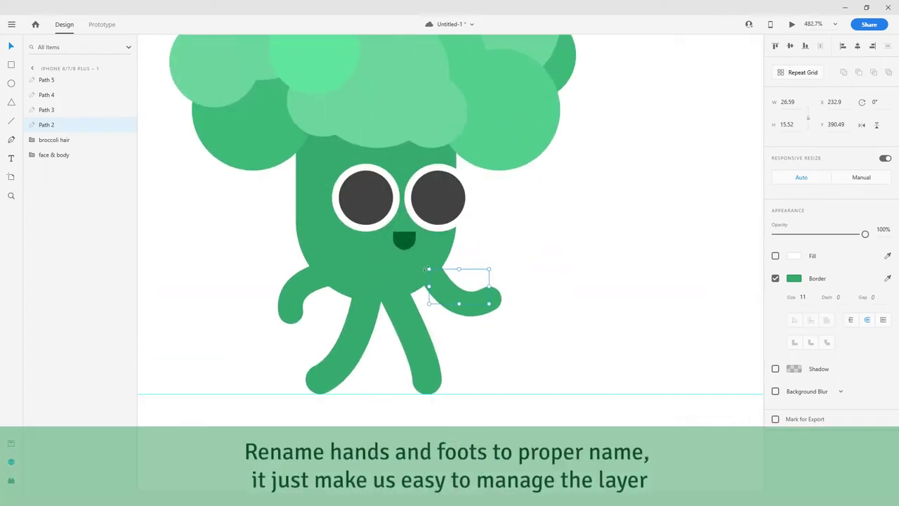
drag(196, 119, 291, 110)
right_click(44, 131)
click(71, 214)
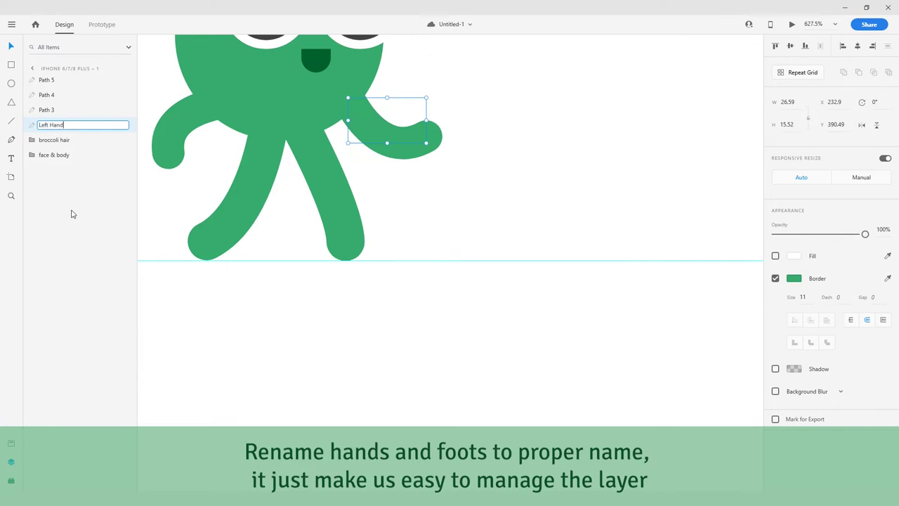
key(Return)
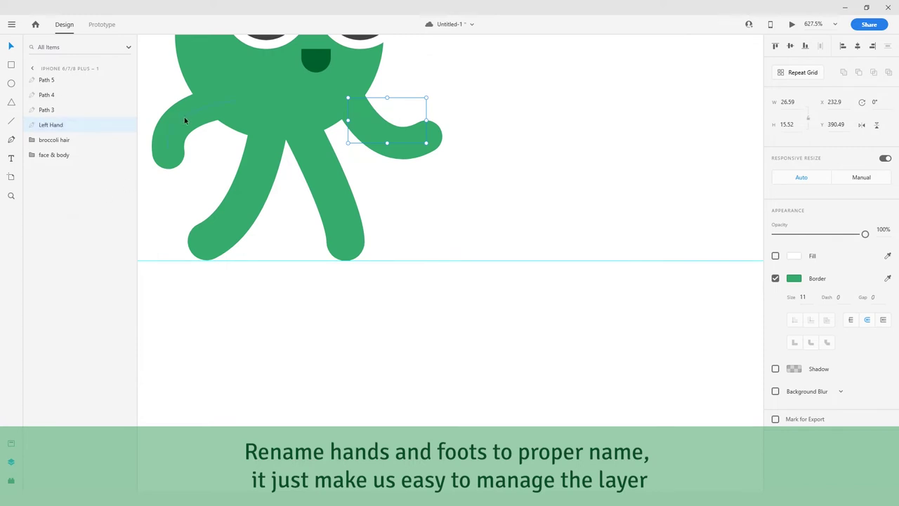
Rename the Path 3 arm layer as Right Hand
click(45, 110)
right_click(45, 110)
click(67, 191)
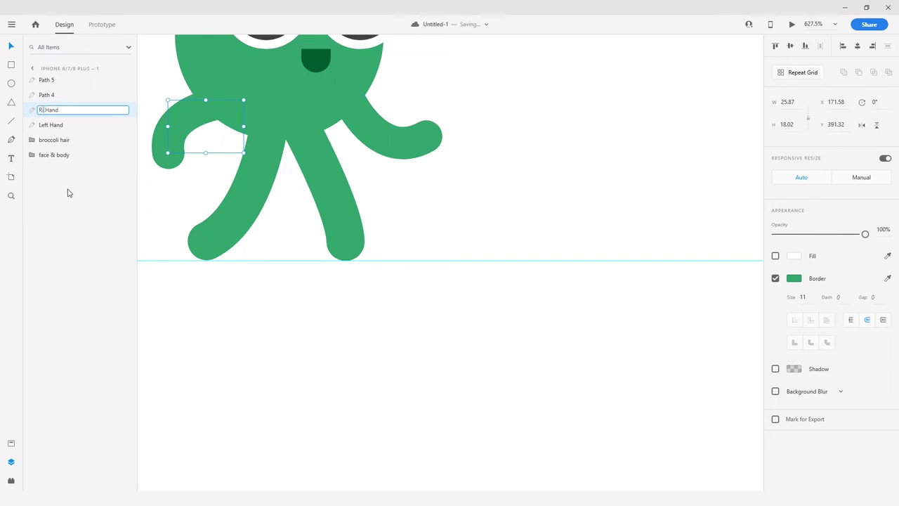
key(Return)
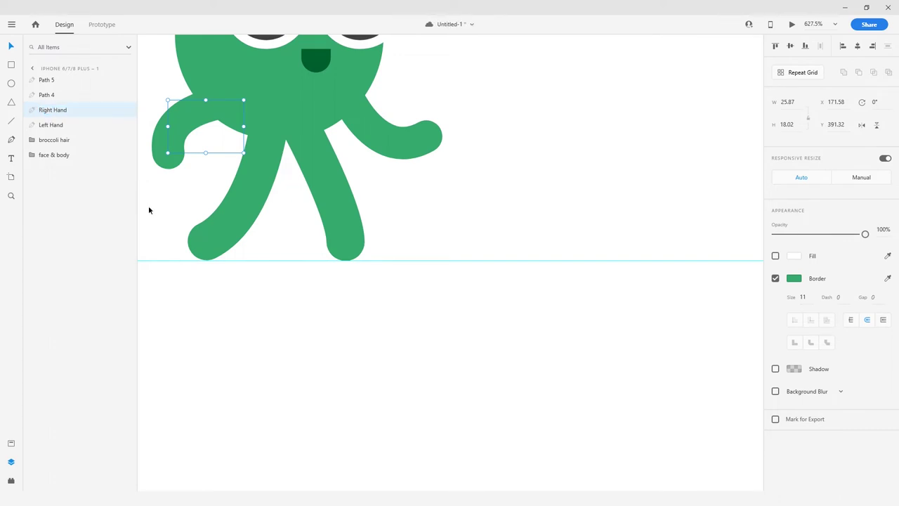
Rename the Path 5 leg layer as Left Foot
click(328, 164)
right_click(46, 80)
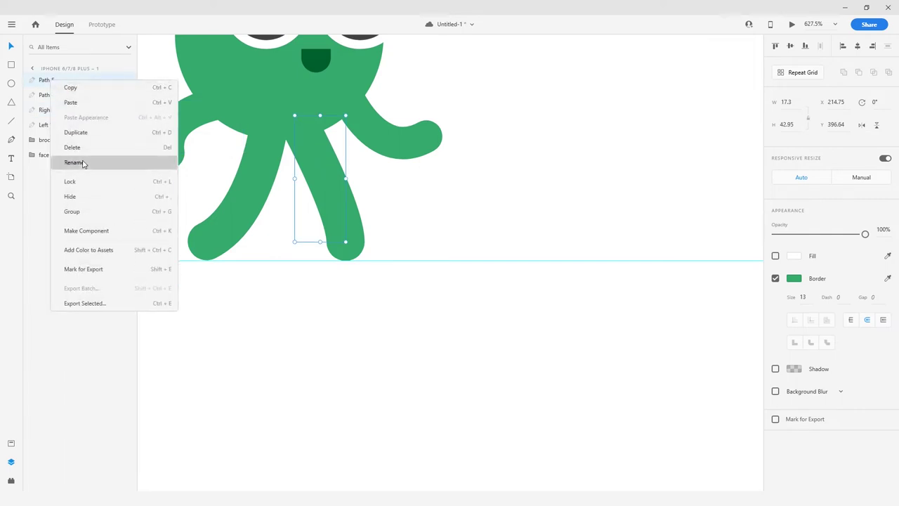
click(81, 161)
text(Left Foot)
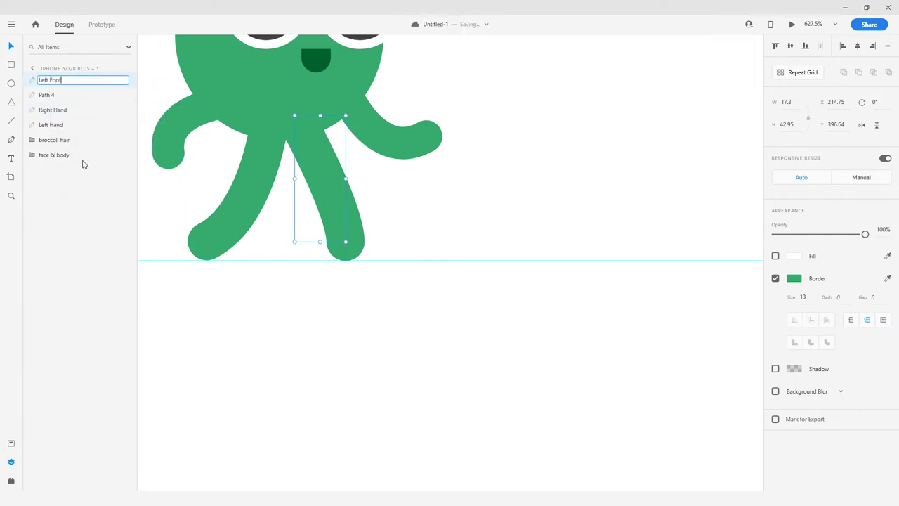
key(Return)
Rename the Path 4 leg layer as Right Foot
click(260, 188)
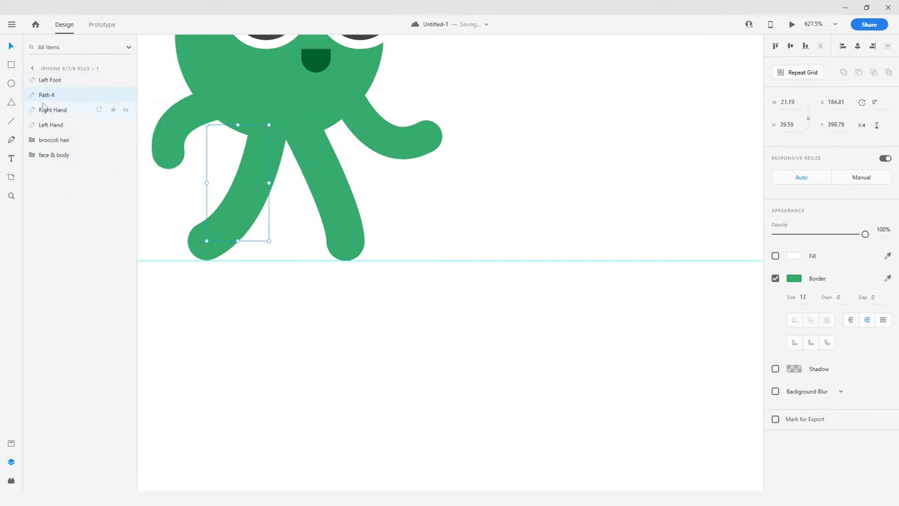
right_click(46, 94)
click(76, 181)
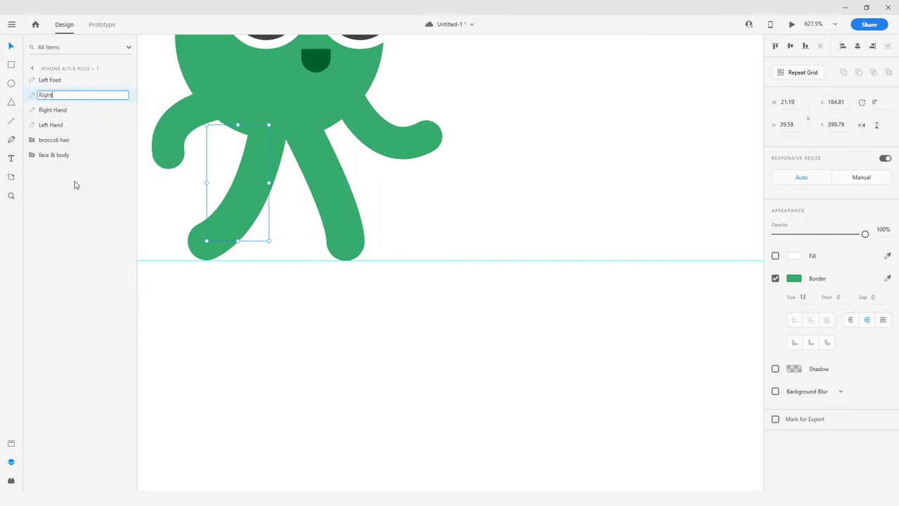
text(Right Foot)
key(Return)
Duplicate the iPhone 6/7/8 Plus – 1 artboard to its right for the second animation state
scroll(318, 169, down, 10)
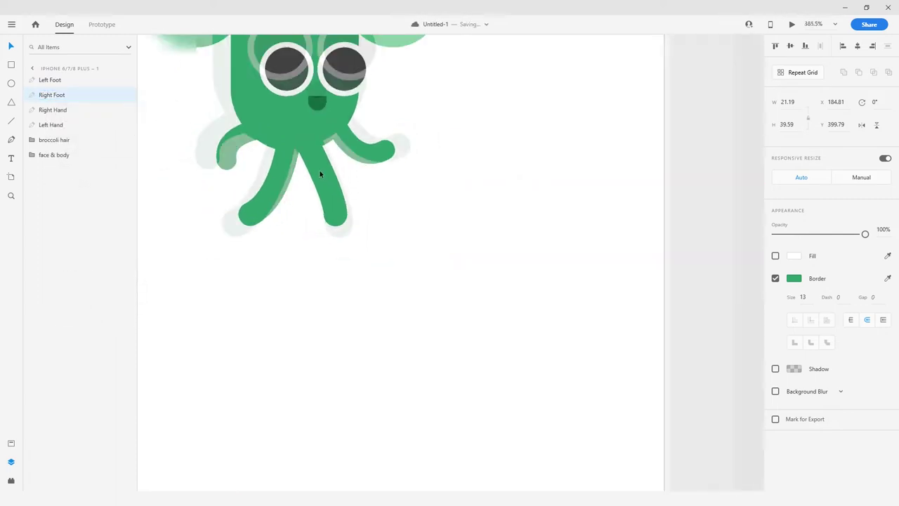
drag(371, 152, 395, 239)
scroll(395, 241, down, 4)
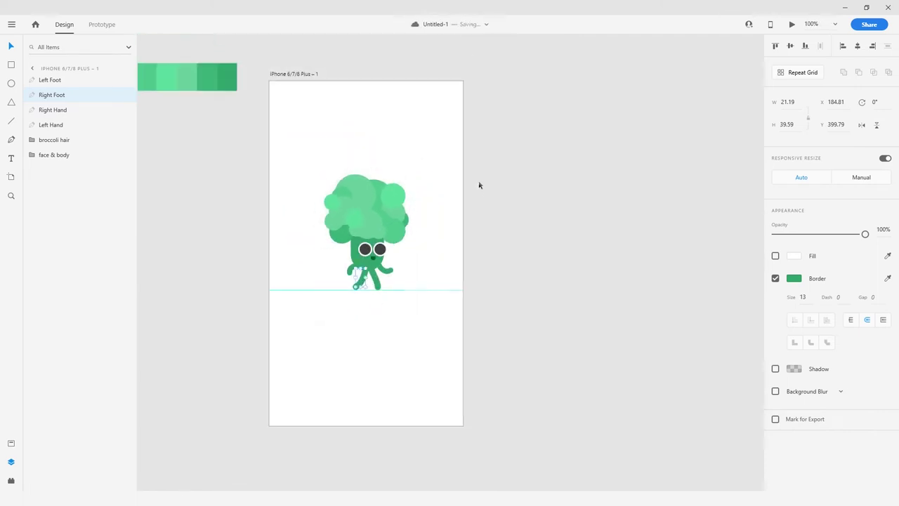
click(479, 184)
drag(475, 180, 424, 186)
click(237, 82)
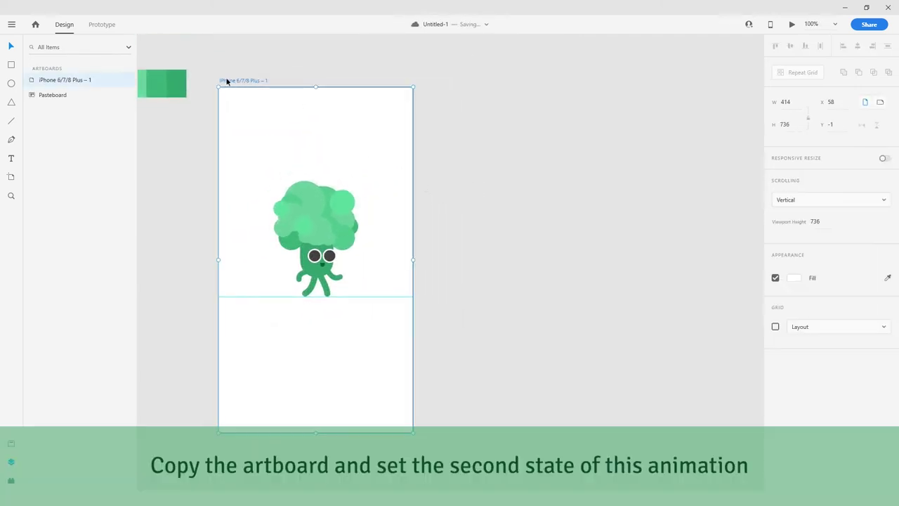
drag(227, 80, 437, 85)
click(542, 291)
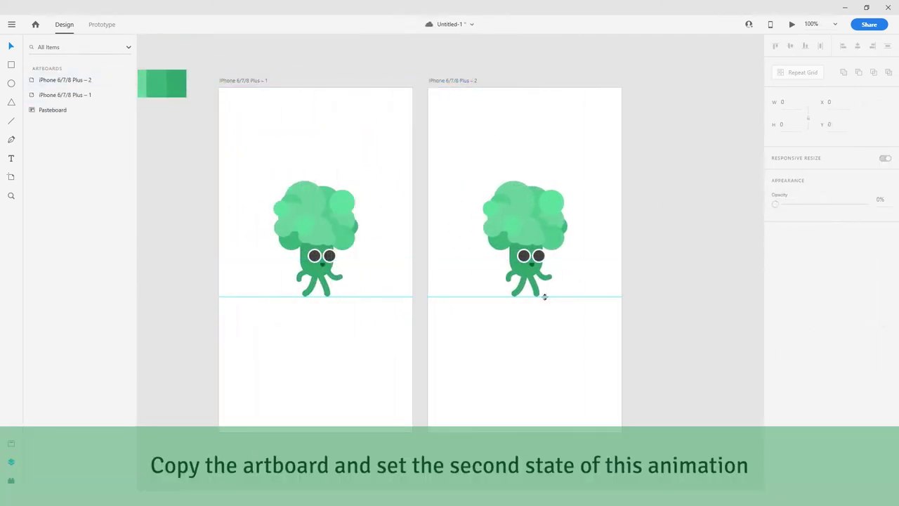
On the second artboard, move the Left Foot's lower end inward beneath the body and adjust its curve to straighten the leg
scroll(527, 280, up, 10)
drag(521, 288, 464, 287)
drag(464, 254, 473, 253)
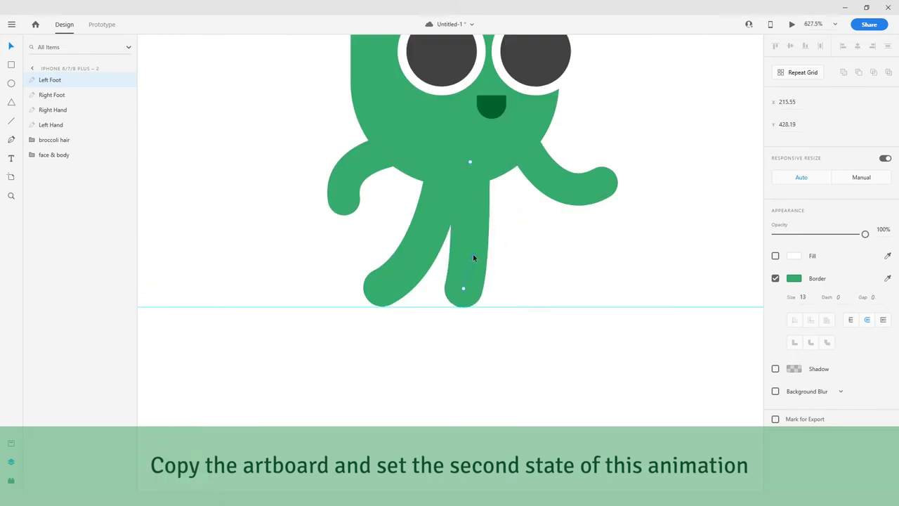
Raise the Right Foot's lower end on the second artboard and bend its curve outward into a lifted knee
double_click(383, 287)
drag(382, 288, 460, 243)
drag(511, 219, 526, 220)
drag(459, 244, 454, 240)
scroll(458, 183, down, 8)
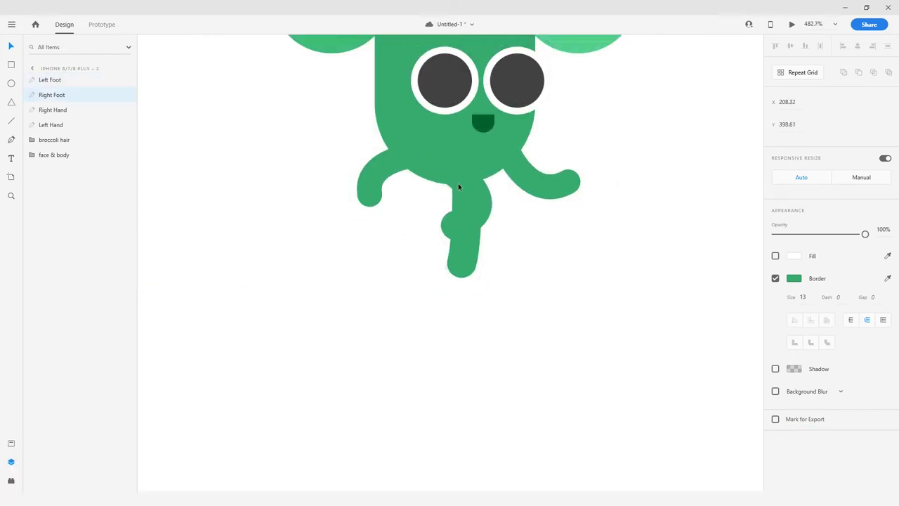
click(572, 180)
Duplicate the first artboard to the right of the second one for the third animation state
scroll(572, 180, down, 2)
click(333, 77)
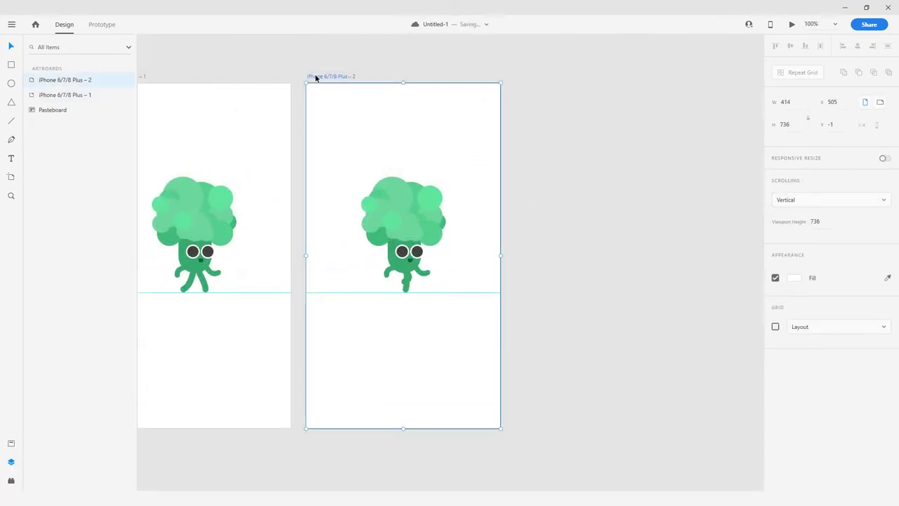
scroll(344, 83, left, 2)
click(164, 75)
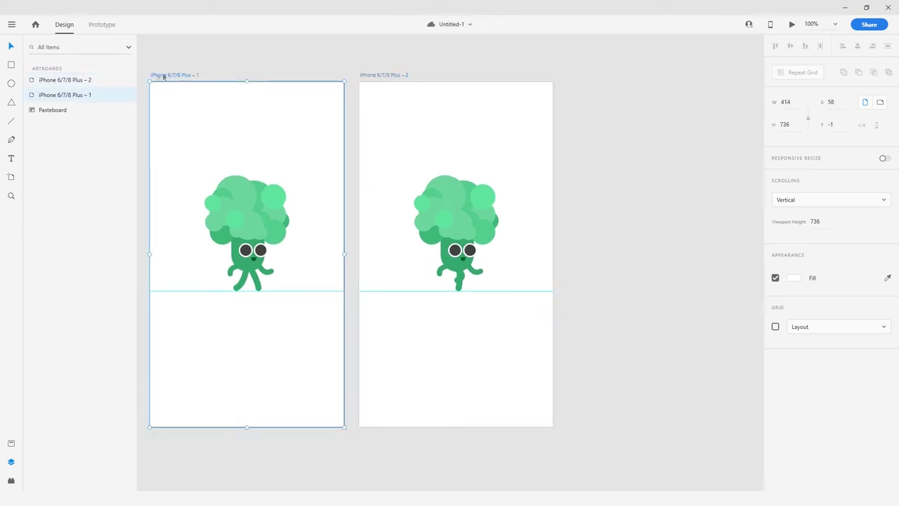
drag(164, 74, 575, 85)
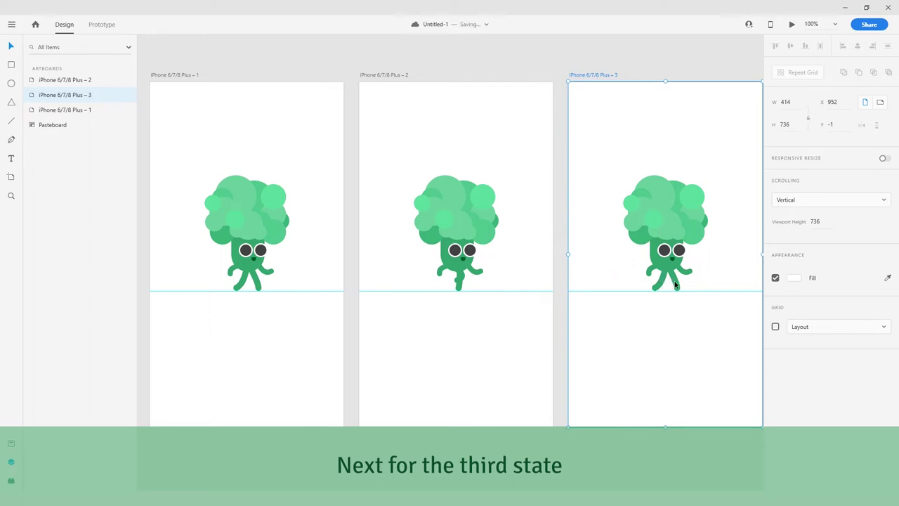
Compare the leg layers of the characters on the second and third artboards
click(675, 285)
click(460, 276)
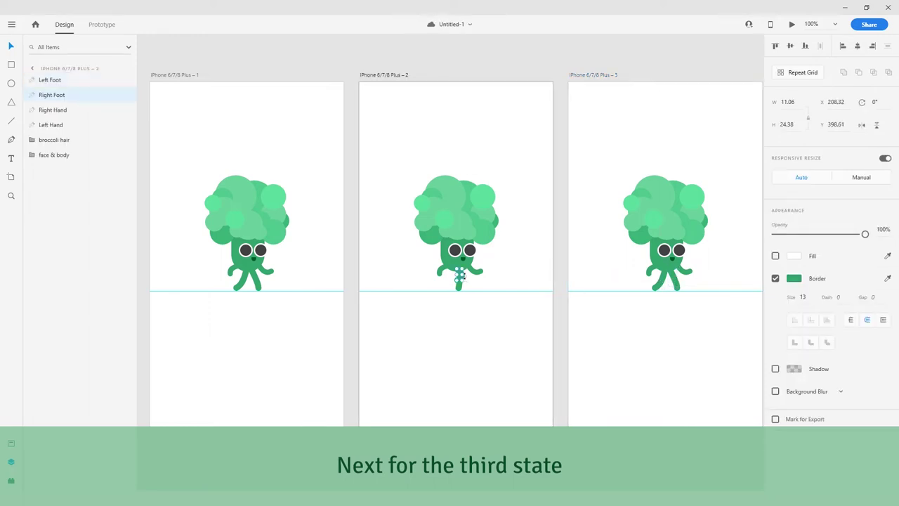
click(672, 278)
drag(704, 279, 593, 235)
scroll(570, 228, up, 3)
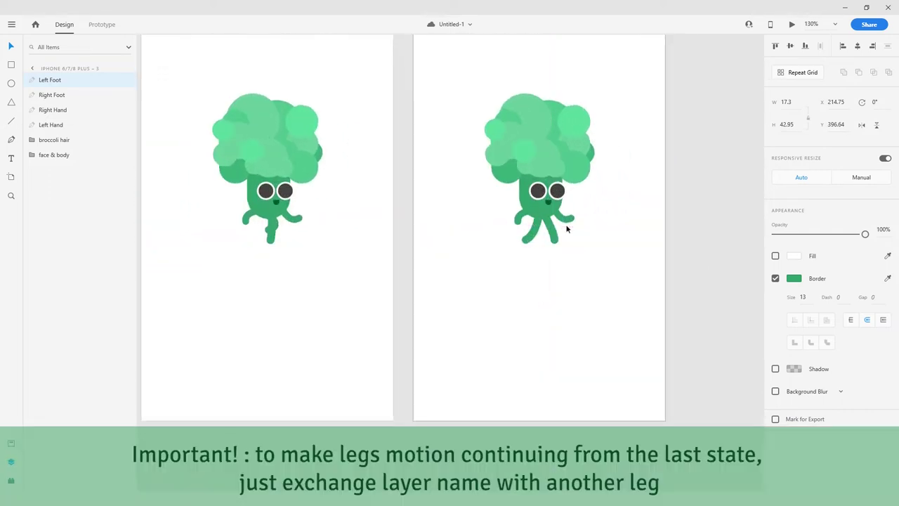
click(284, 237)
click(286, 237)
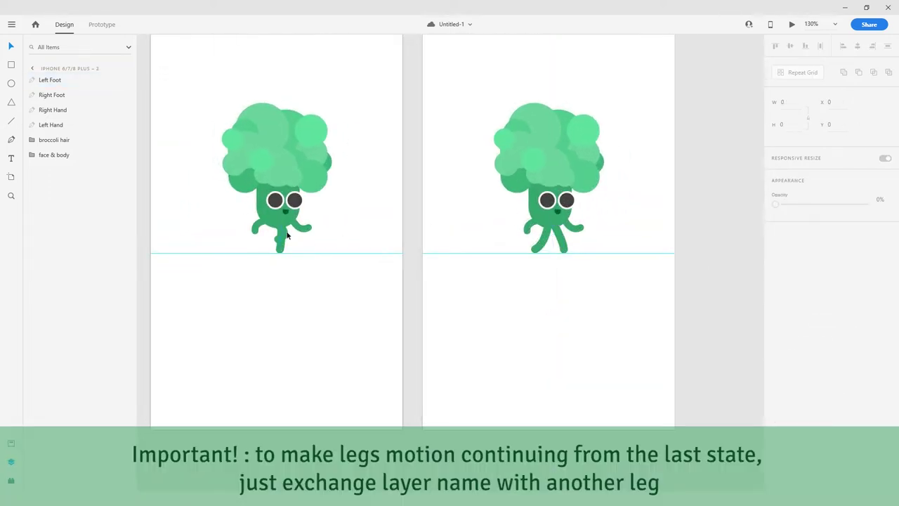
click(285, 234)
On the third artboard, rename the Left Foot layer to Right Foot
click(560, 239)
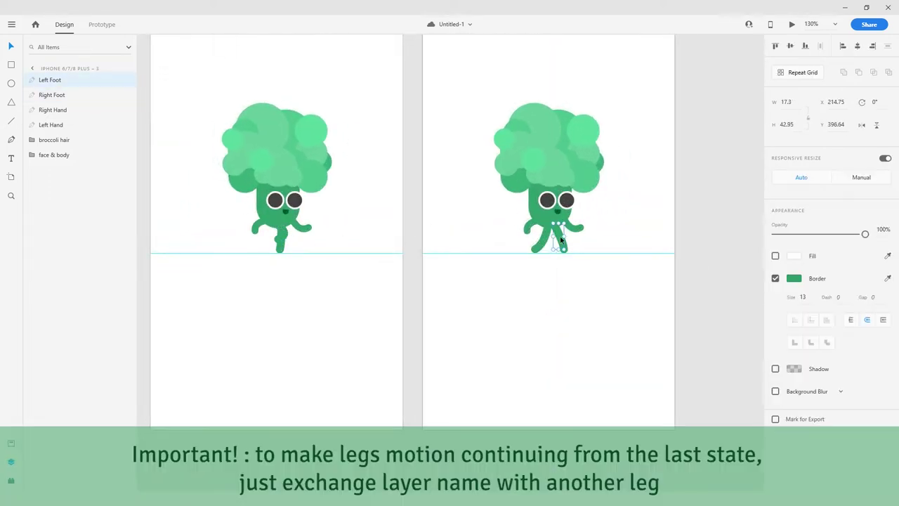
scroll(561, 239, up, 4)
drag(561, 237, 442, 231)
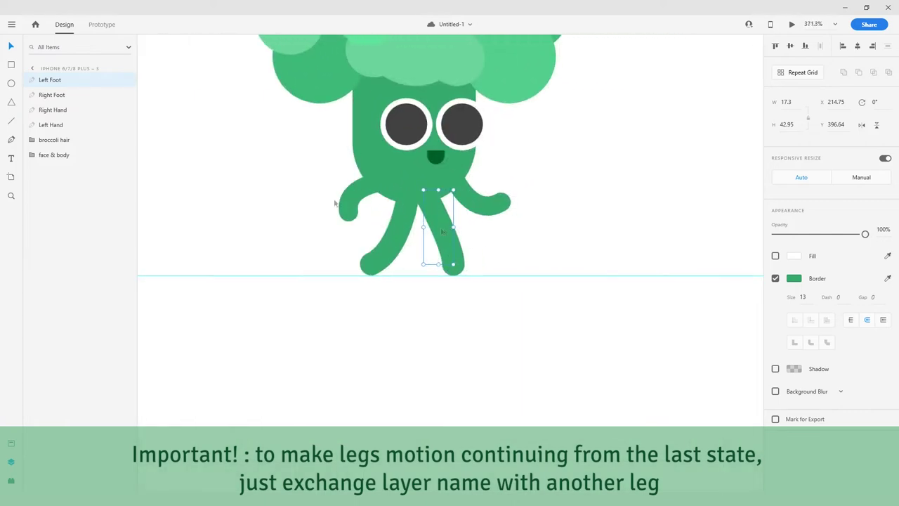
right_click(53, 86)
click(104, 161)
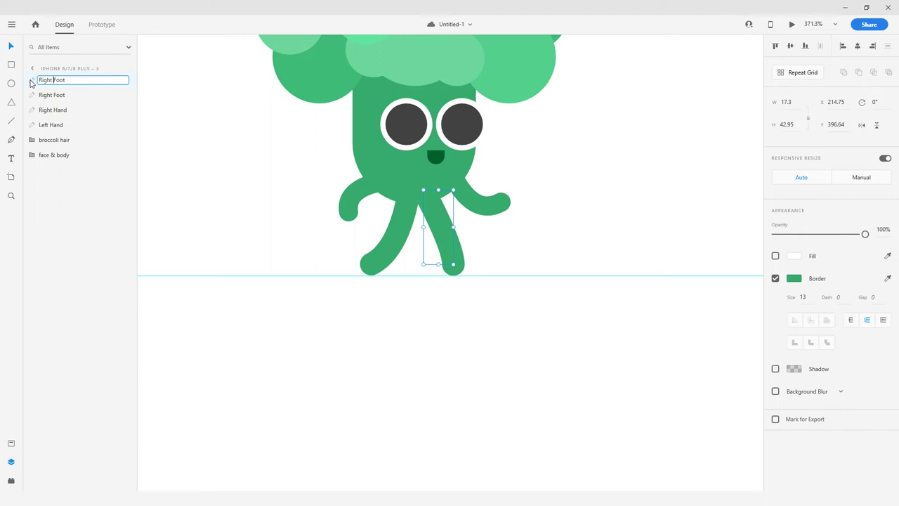
key(Return)
On the third artboard, rename the original Right Foot layer, the character's back leg, to Left Foot
click(44, 96)
right_click(44, 96)
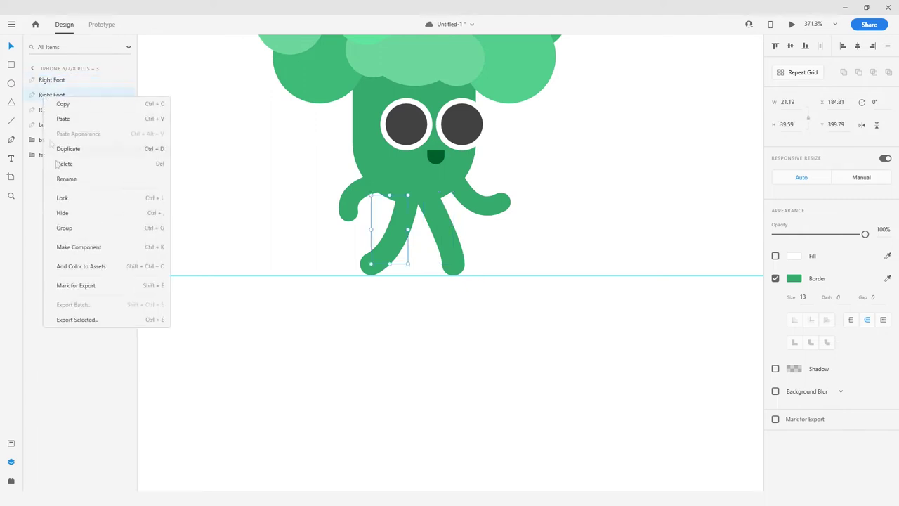
click(71, 175)
click(51, 95)
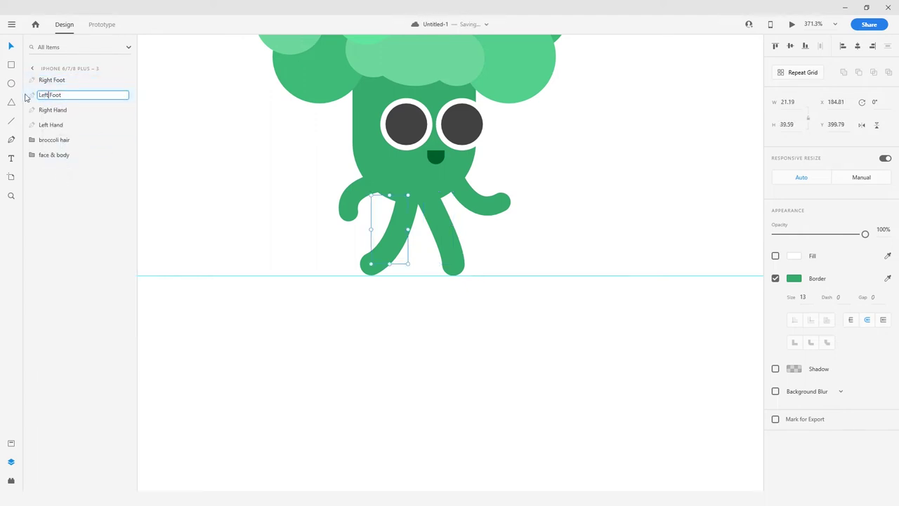
key(Return)
Duplicate the iPhone 6/7/8 Plus – 2 artboard to the right of the third one for the last animation state
key(ctrl+0)
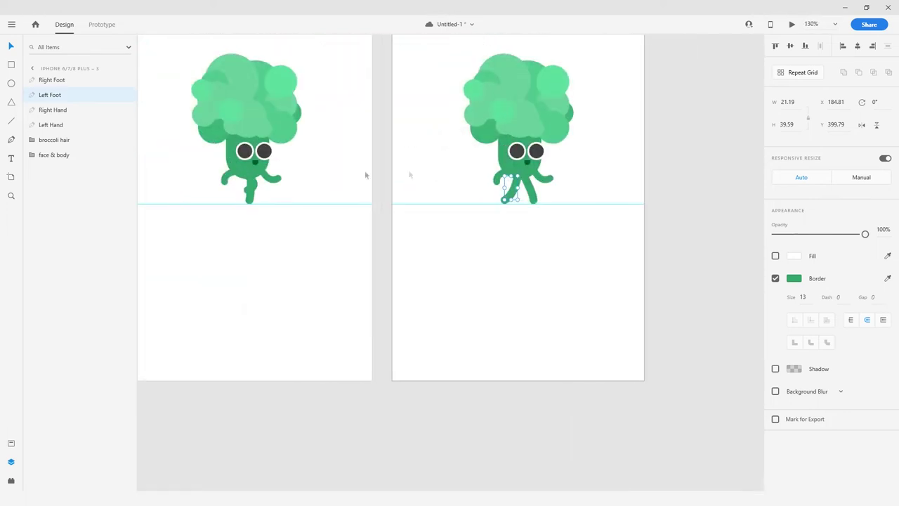
click(255, 188)
click(253, 202)
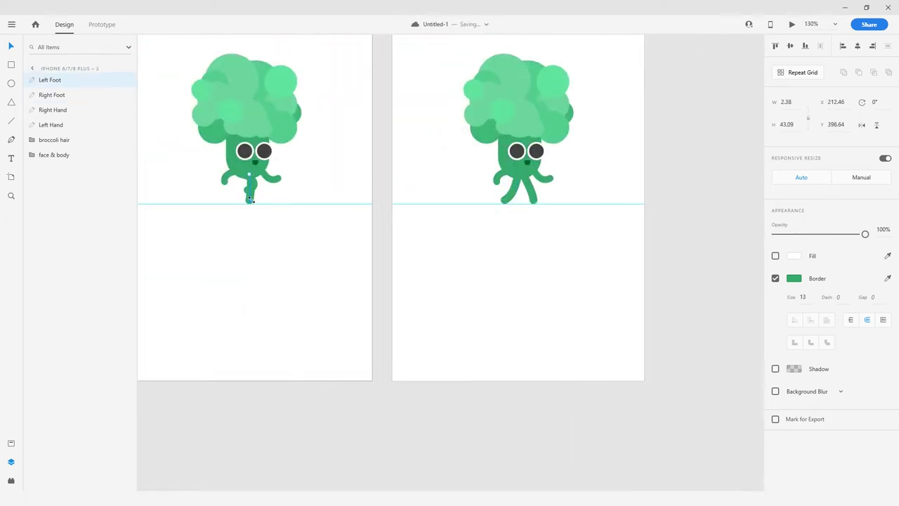
scroll(404, 196, down, 4)
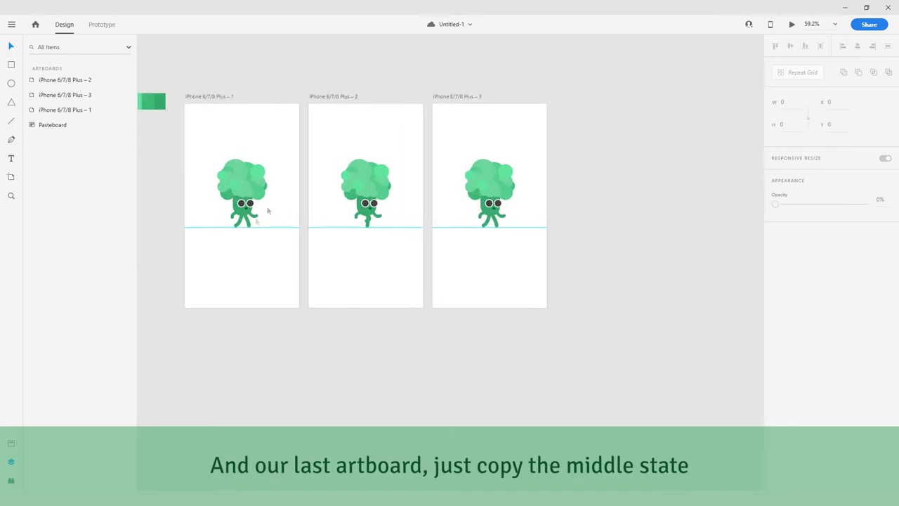
click(342, 96)
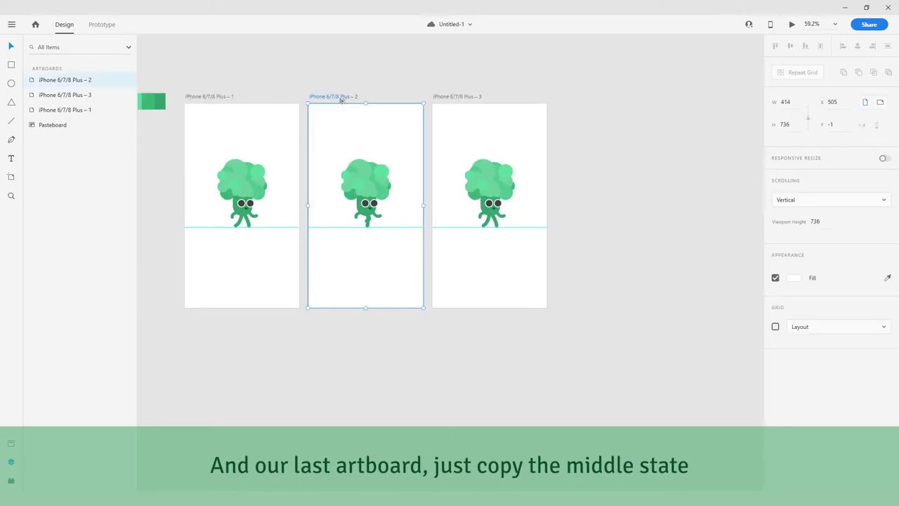
drag(313, 100, 561, 104)
On the fourth artboard, rename the bent leg's Right Foot layer to Left Foot
scroll(537, 211, up, 2)
drag(537, 211, 372, 214)
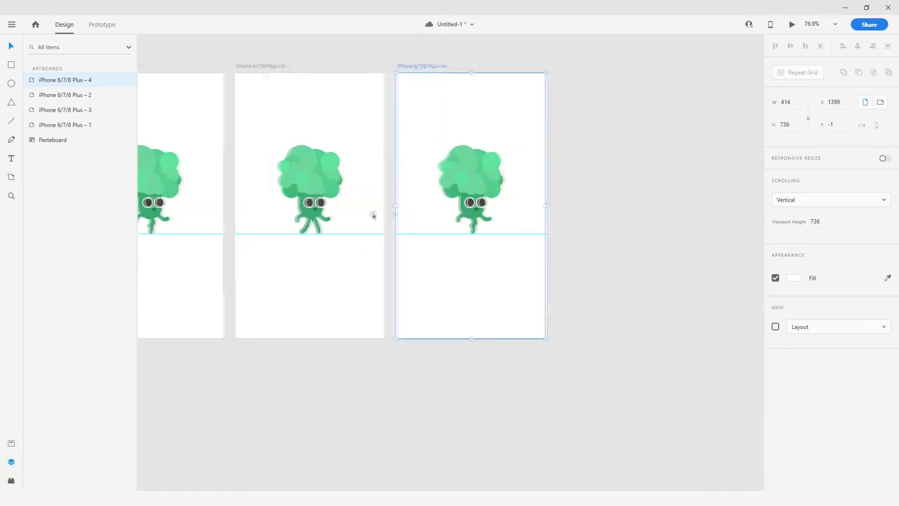
click(473, 223)
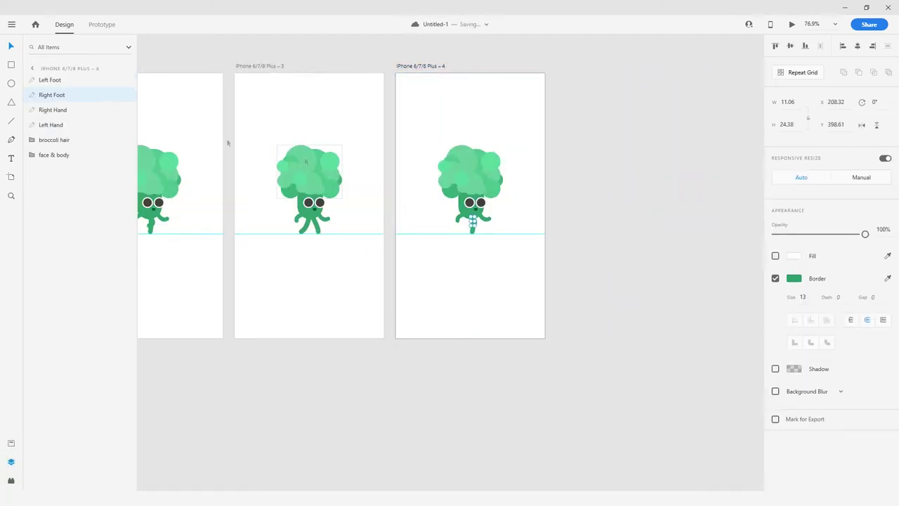
right_click(51, 98)
click(73, 167)
drag(51, 94, 40, 94)
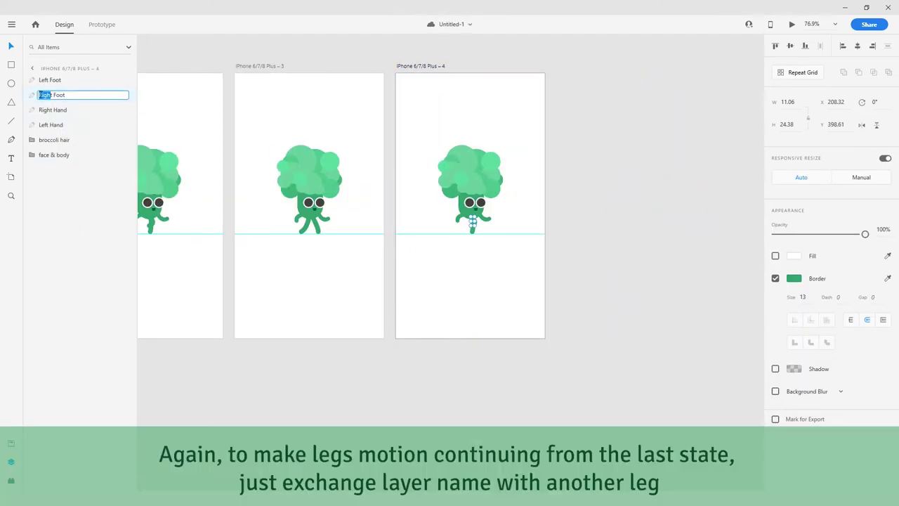
On the fourth artboard, rename the straight leg's Left Foot layer to Right Foot
click(53, 81)
right_click(53, 81)
click(70, 163)
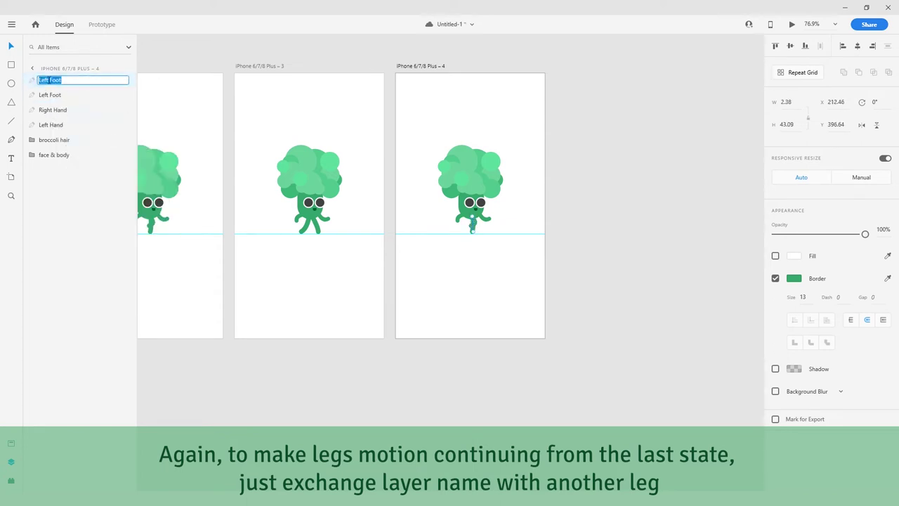
text(Righ)
key(Return)
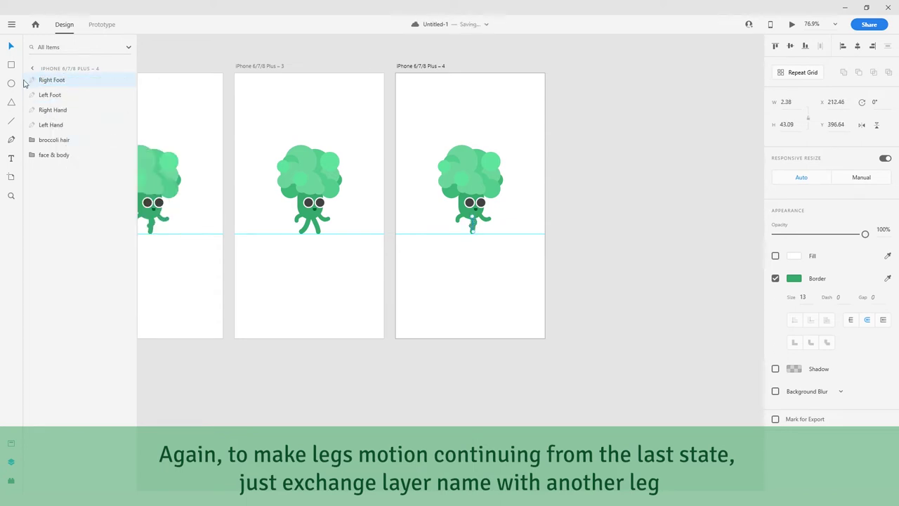
Switch to prototyping and link the first artboard to the second with an interaction
click(608, 170)
scroll(509, 152, down, 2)
drag(385, 154, 477, 181)
scroll(478, 180, up, 1)
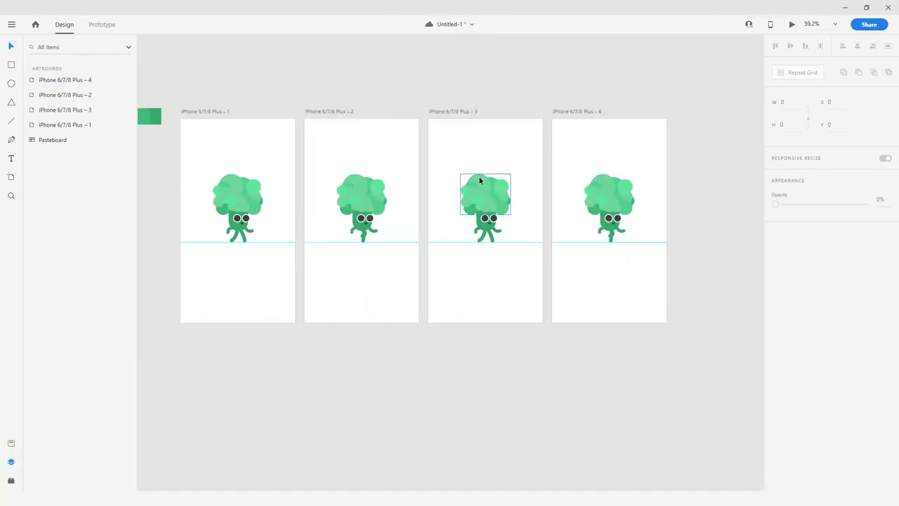
click(102, 24)
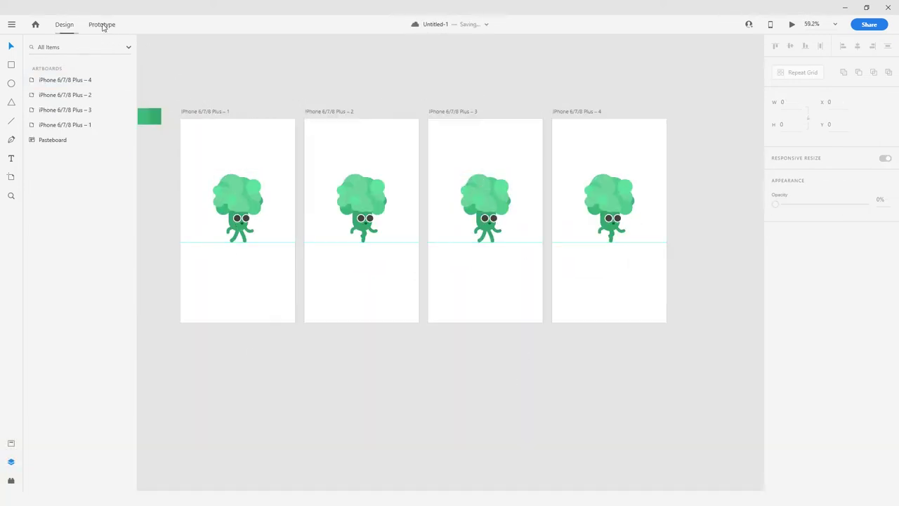
click(213, 110)
drag(298, 212, 326, 219)
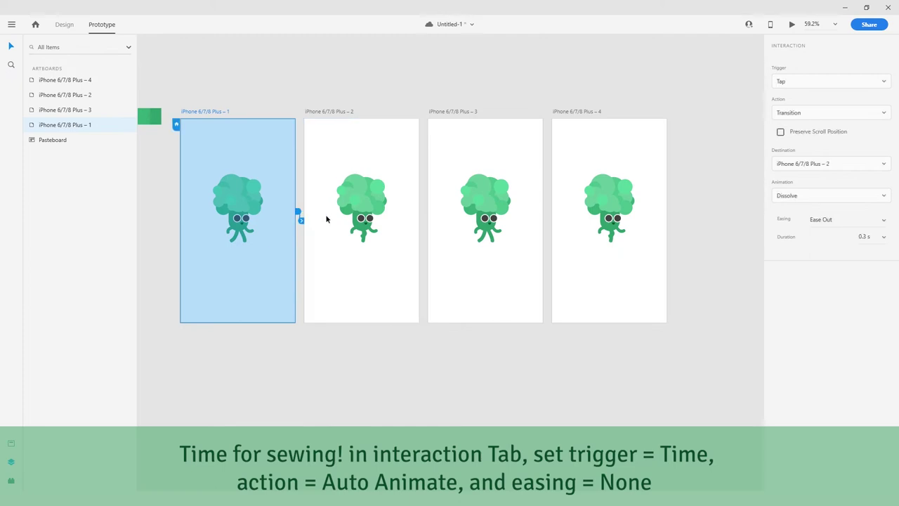
Set the first artboard's interaction to a Time trigger, Auto-Animate action and None easing
click(864, 82)
click(811, 132)
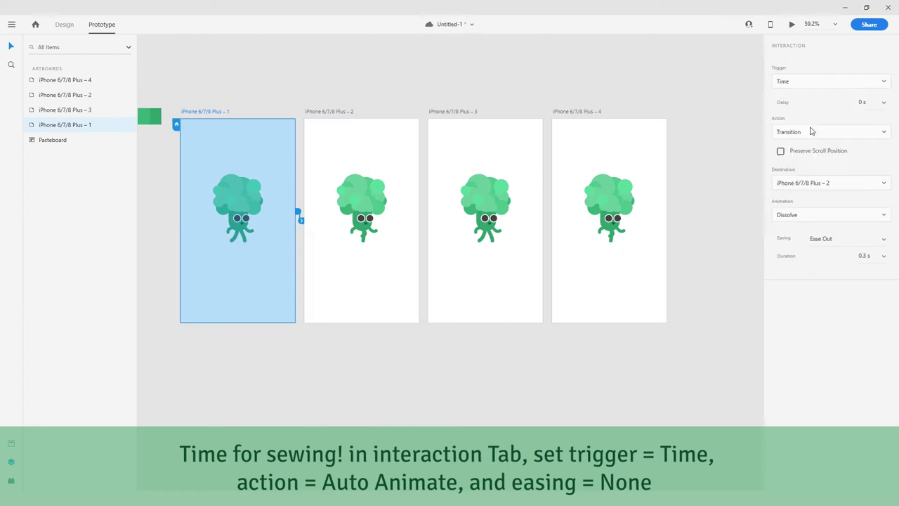
click(856, 132)
click(806, 165)
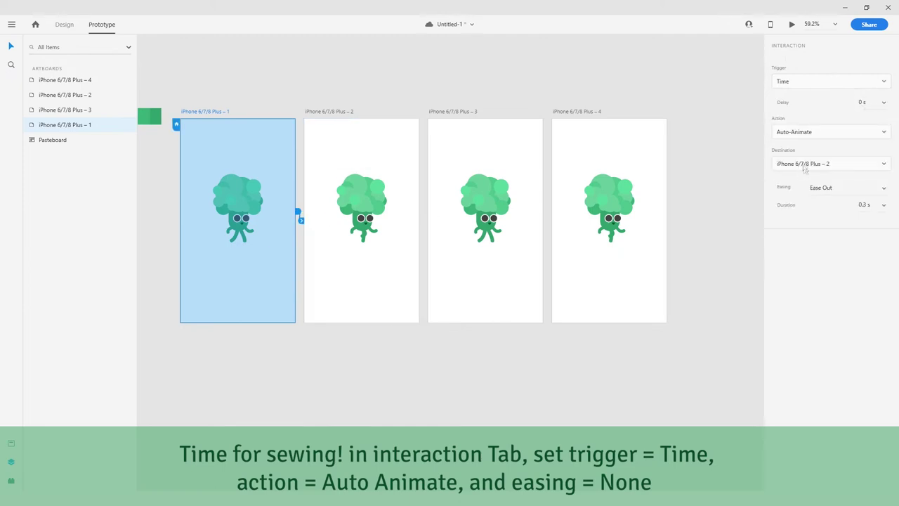
click(883, 189)
click(871, 204)
Complete the prototype loop by linking artboard 2 to 3, 3 to 4, and 4 back to 1
click(386, 136)
click(343, 112)
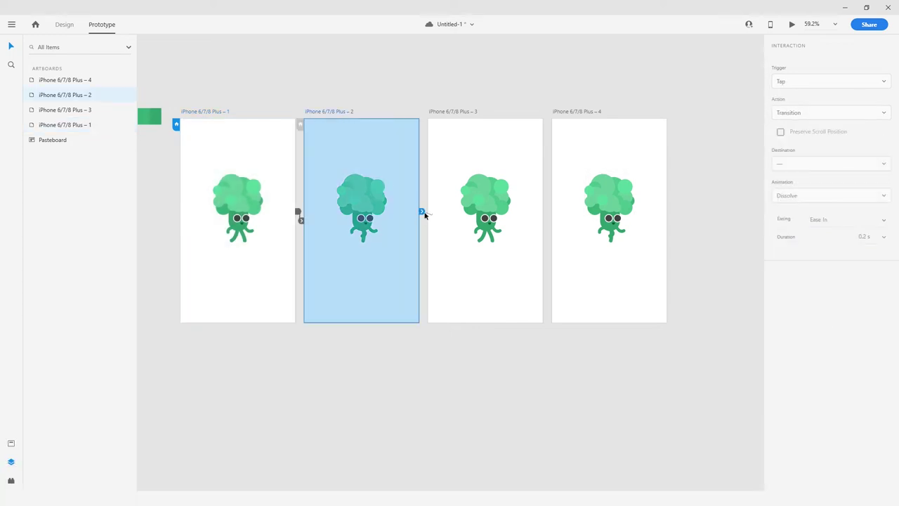
drag(422, 212, 451, 222)
click(455, 111)
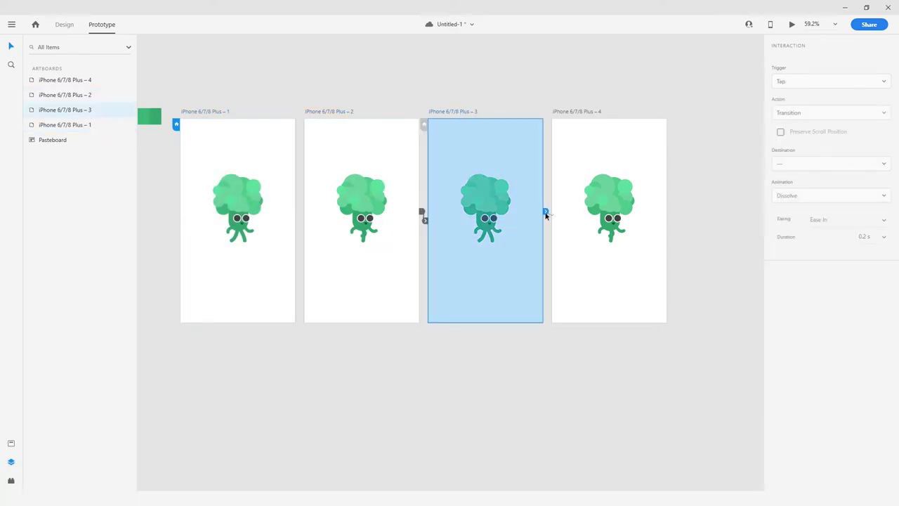
drag(545, 211, 578, 219)
click(566, 112)
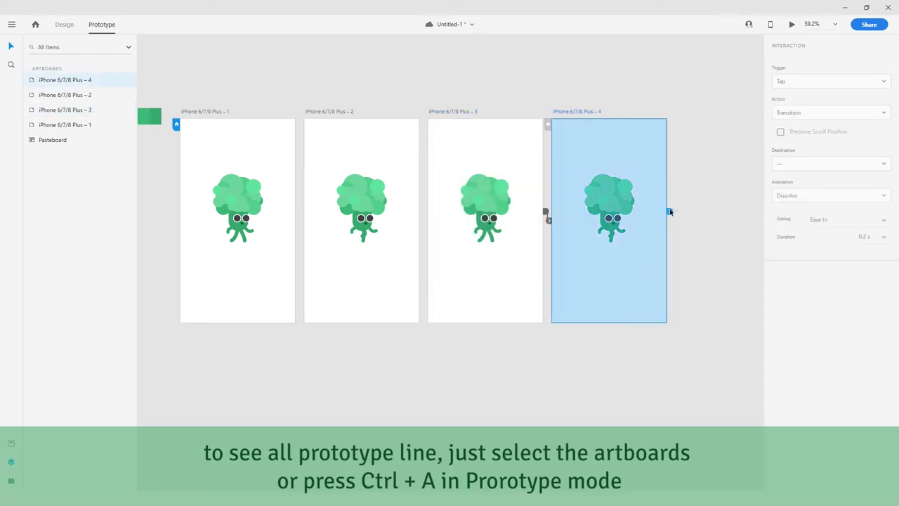
drag(668, 211, 219, 232)
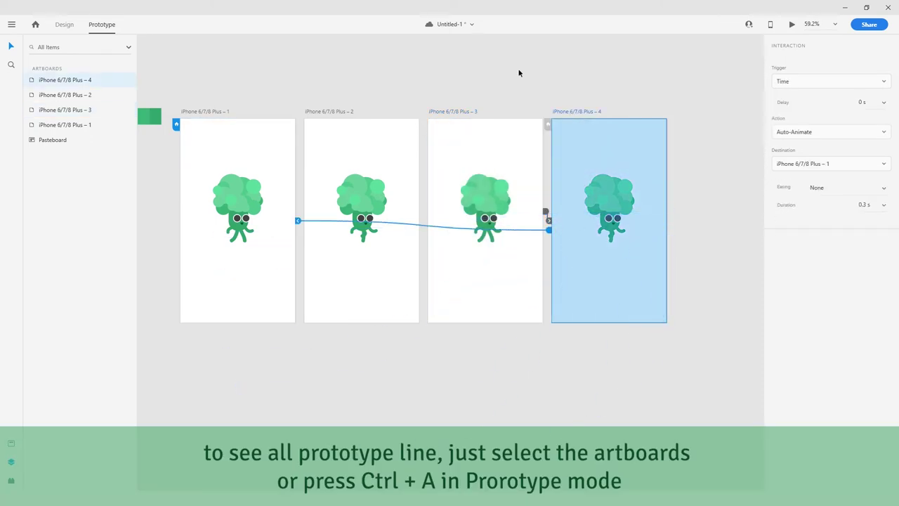
Select all four artboards to check their prototype connections, and clear the selection
click(519, 73)
drag(171, 87, 696, 349)
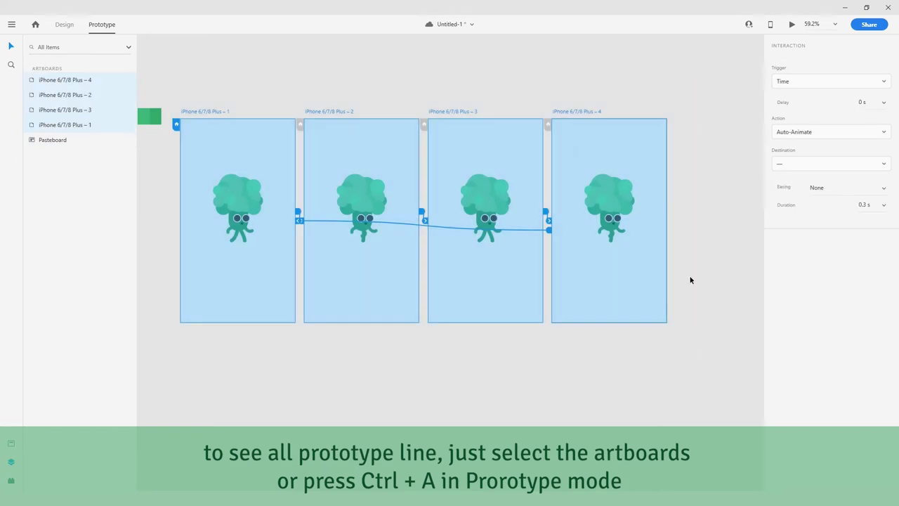
click(691, 280)
key(ctrl+a)
click(690, 280)
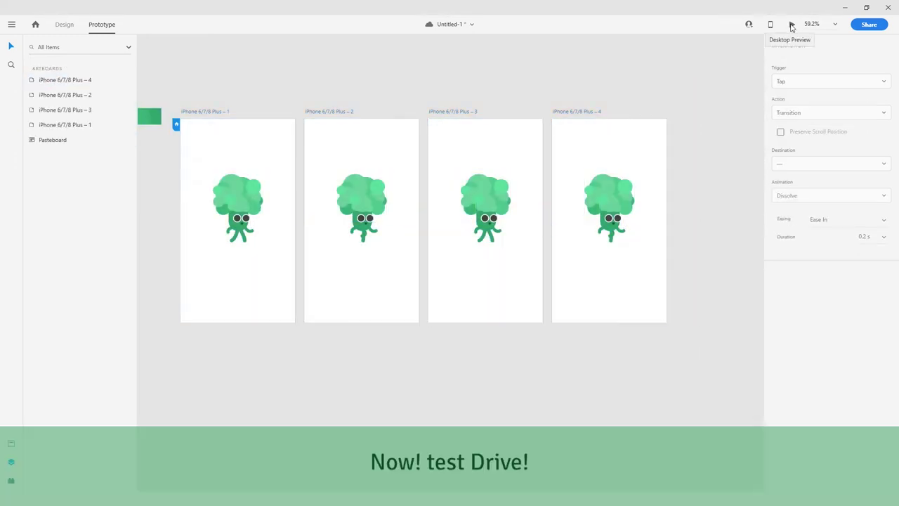
Preview the walking animation on the desktop and close the preview
click(792, 26)
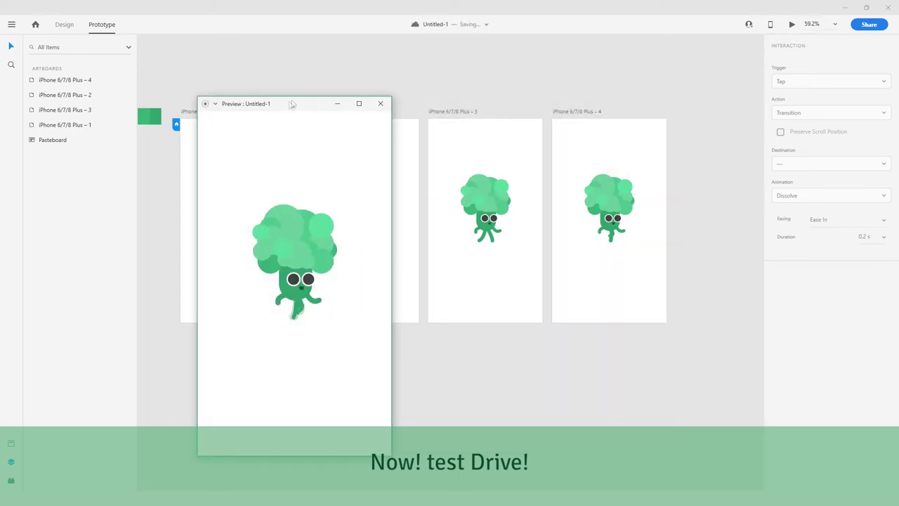
drag(292, 101, 434, 79)
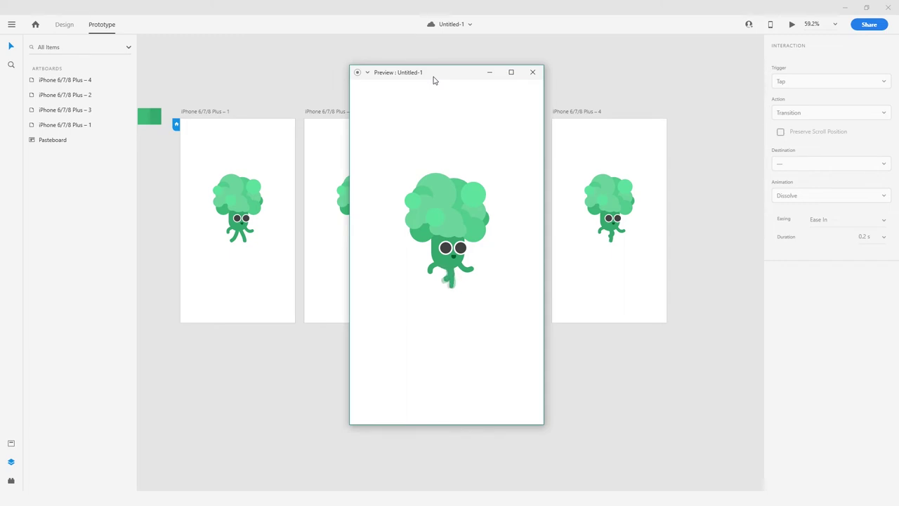
drag(434, 80, 412, 66)
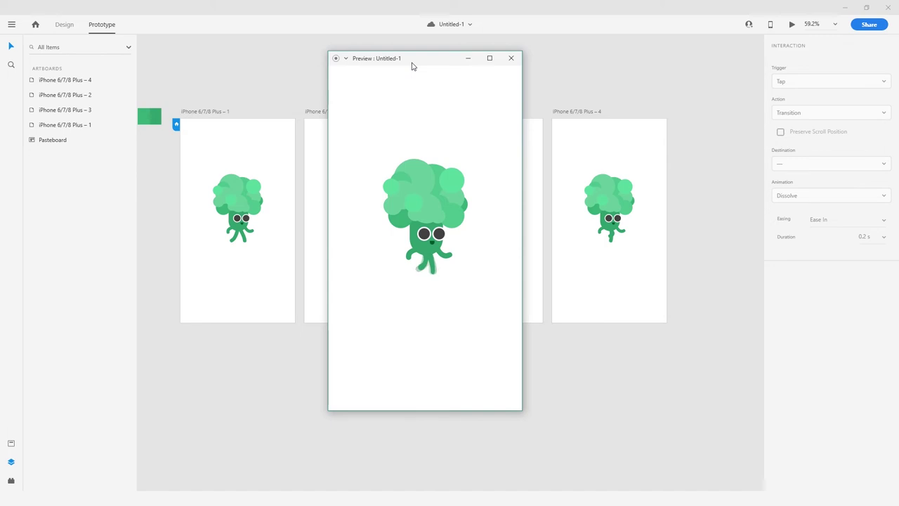
click(511, 60)
Return to design mode and move the first artboard's Left Hand layer beneath the face & body group
scroll(231, 221, up, 5)
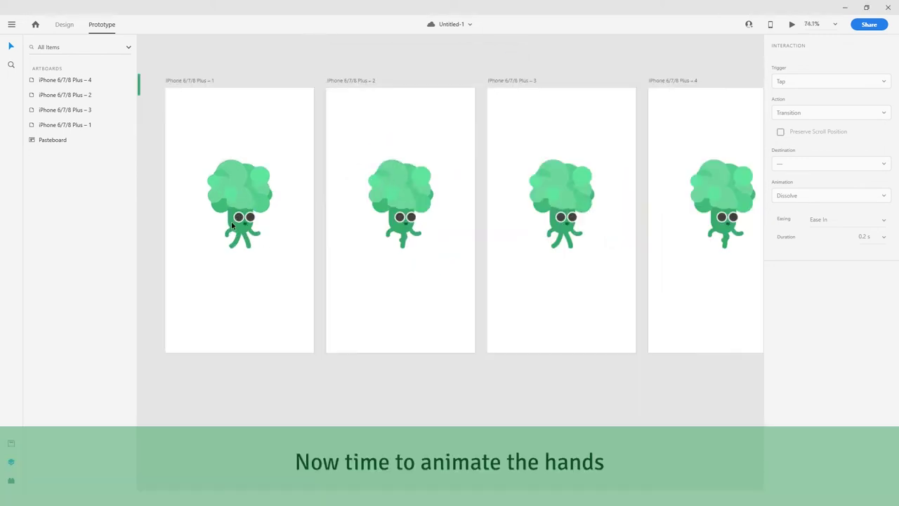
scroll(229, 242, up, 3)
click(311, 239)
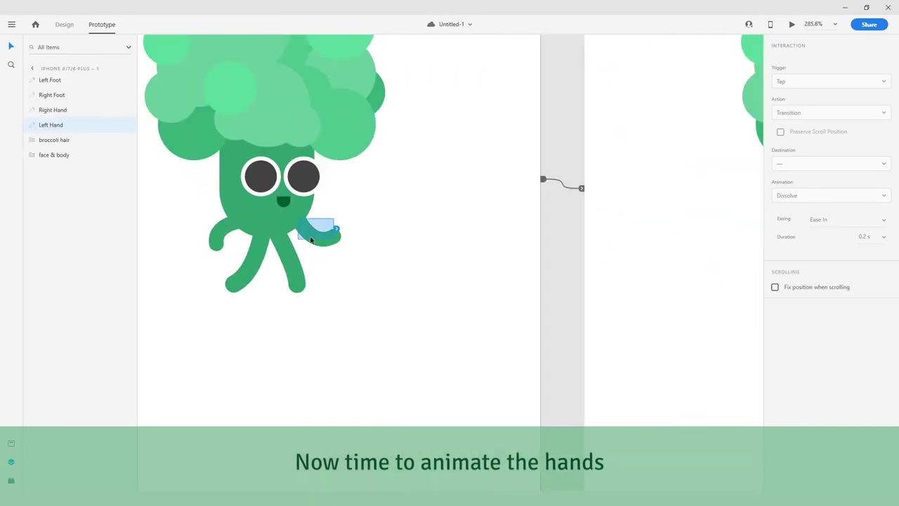
click(64, 25)
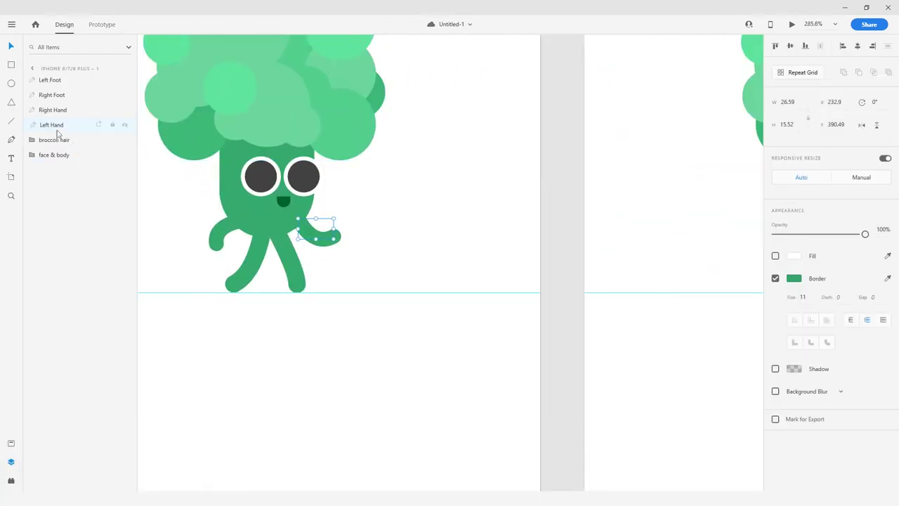
drag(57, 133, 60, 166)
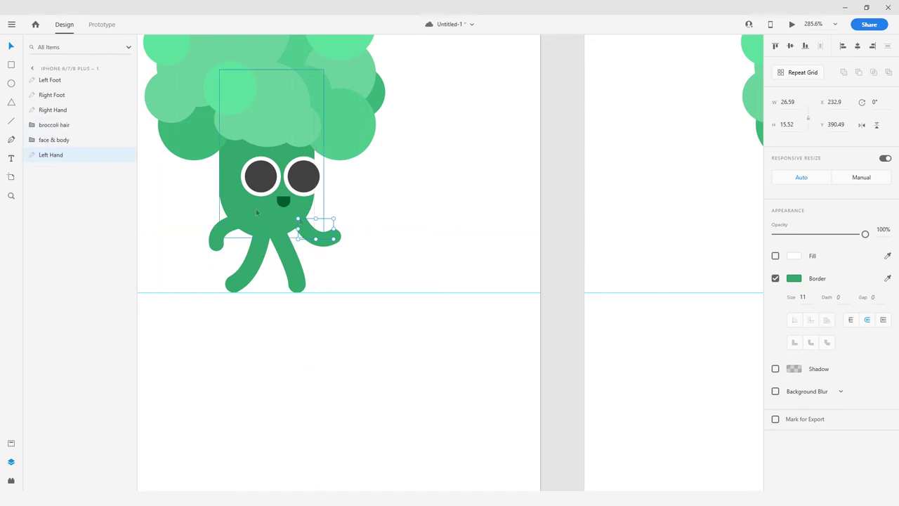
Move the second artboard's Left Hand layer beneath the face & body group
scroll(324, 233, down, 3)
drag(637, 227, 550, 221)
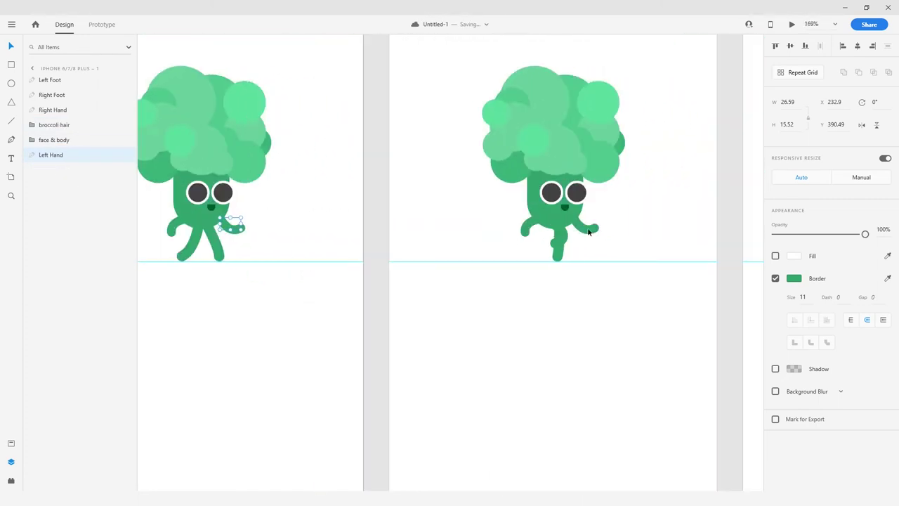
drag(199, 216, 216, 216)
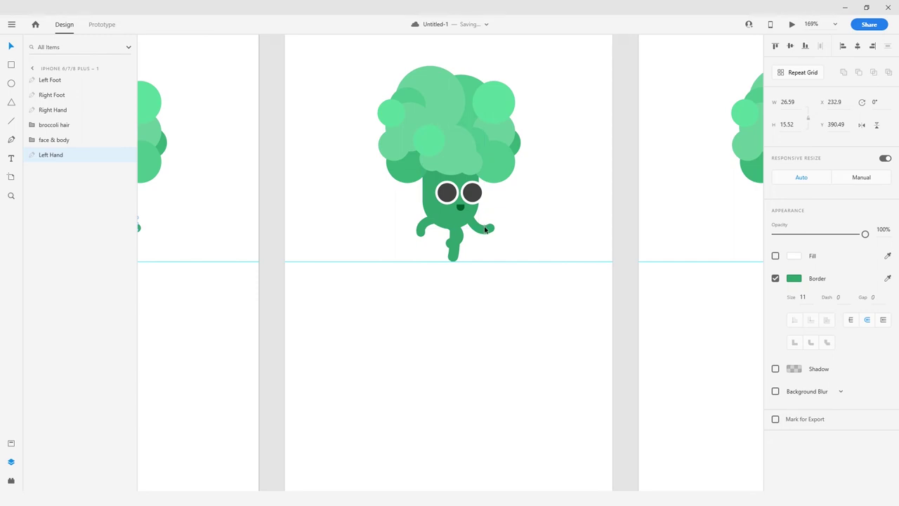
click(484, 230)
drag(63, 127, 61, 164)
Reshape the Left Hand and Right Hand paths on the second artboard so both arms bend down and inward toward the body
scroll(490, 246, up, 4)
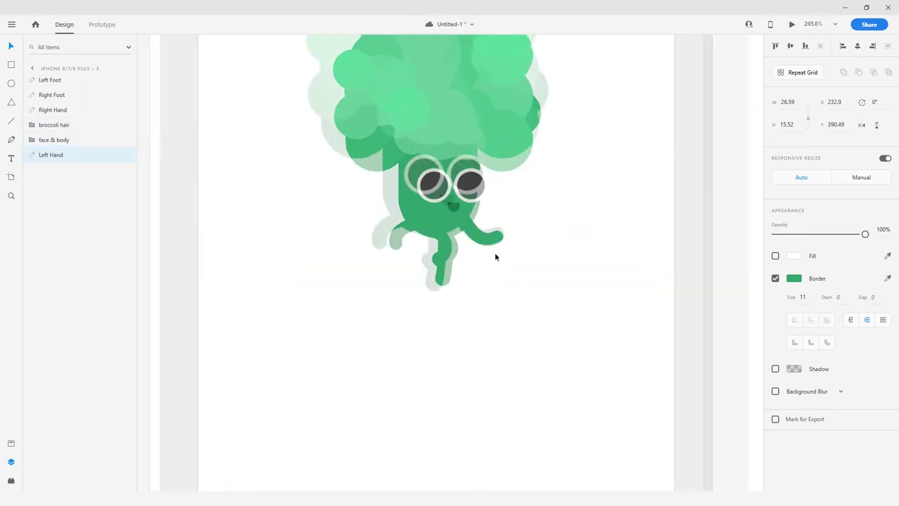
scroll(495, 253, up, 1)
double_click(496, 237)
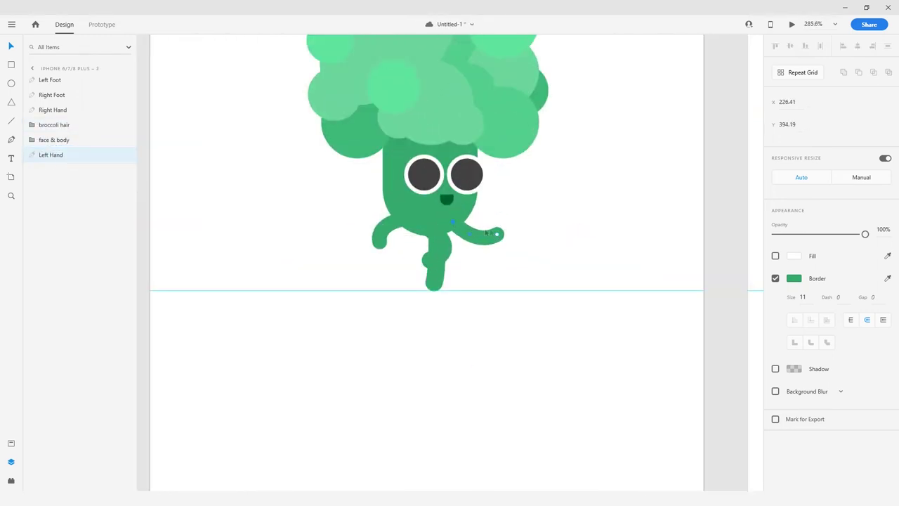
drag(496, 234, 450, 246)
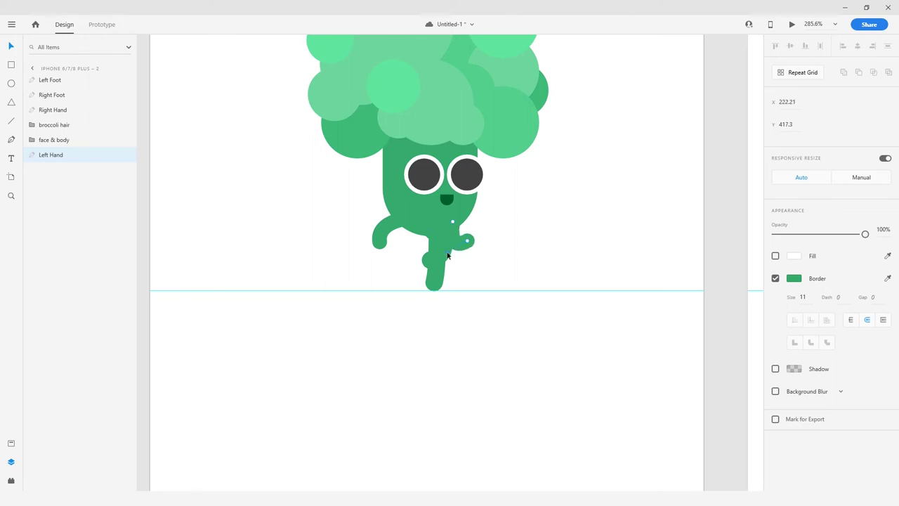
double_click(384, 239)
drag(379, 240, 413, 254)
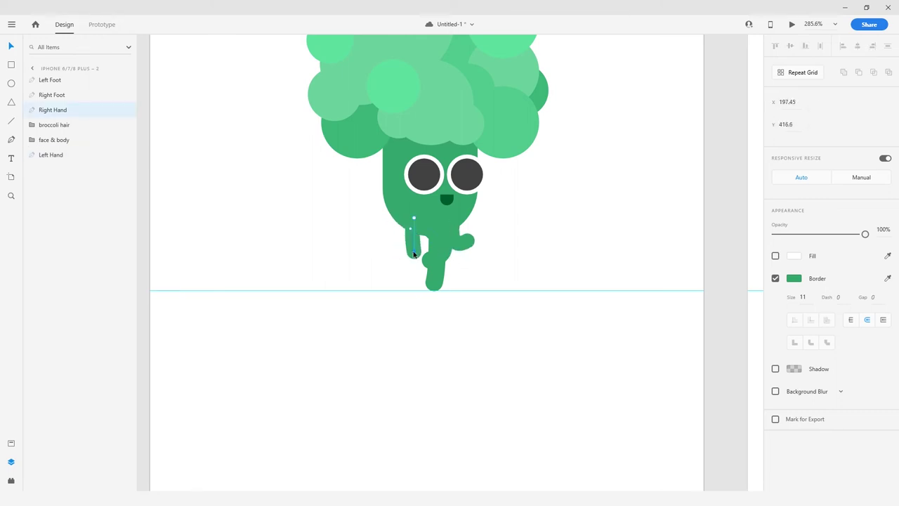
Reshape the Right Hand path on the third artboard so the arm swings forward across the body
scroll(442, 239, down, 4)
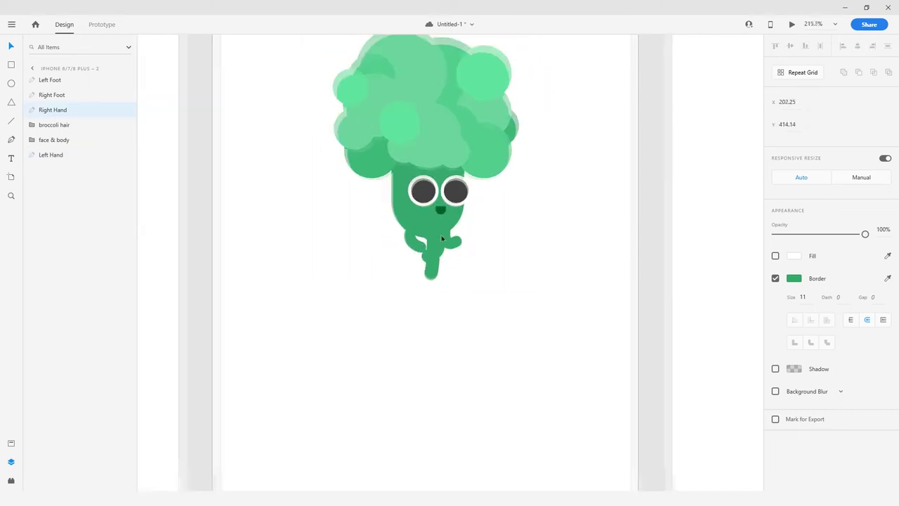
drag(533, 227, 353, 218)
scroll(438, 221, down, 3)
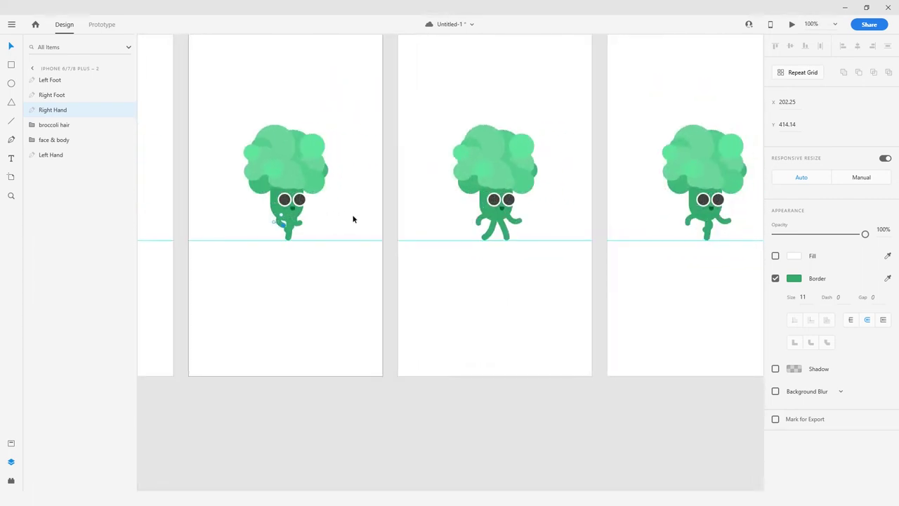
click(518, 224)
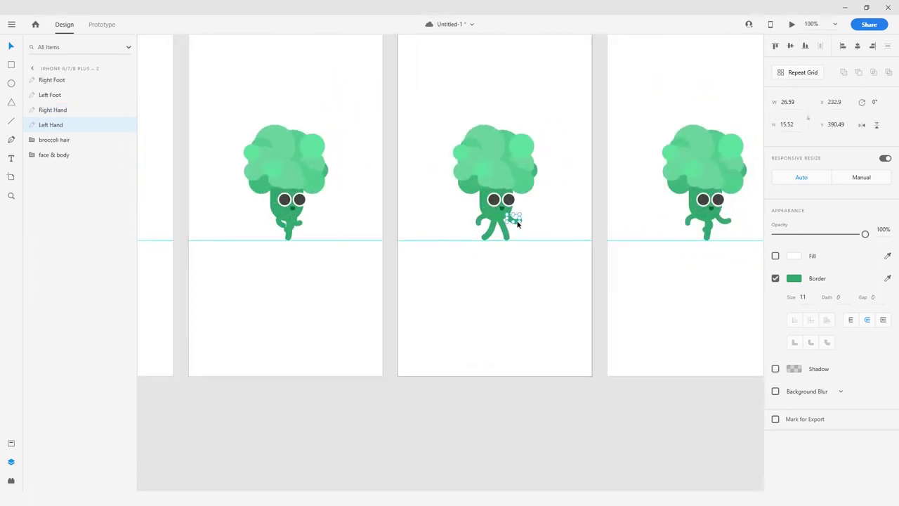
drag(517, 216, 449, 207)
scroll(445, 207, up, 4)
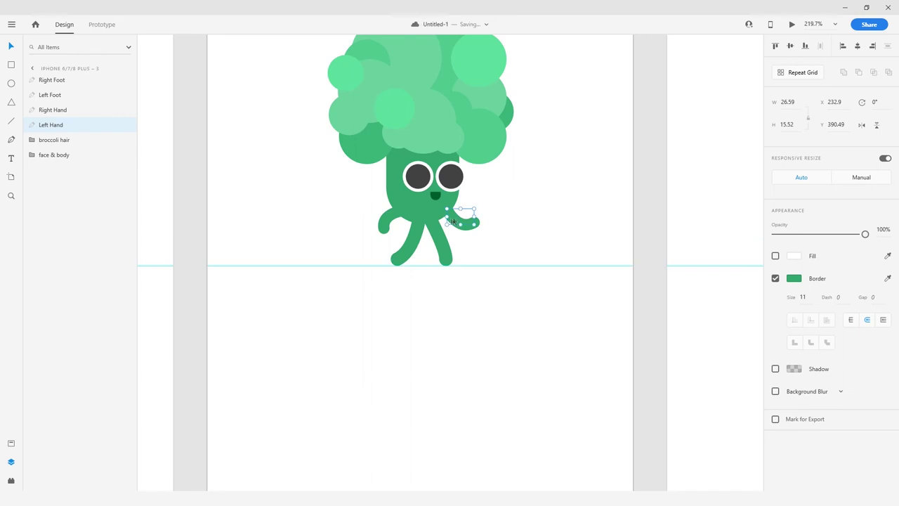
click(386, 226)
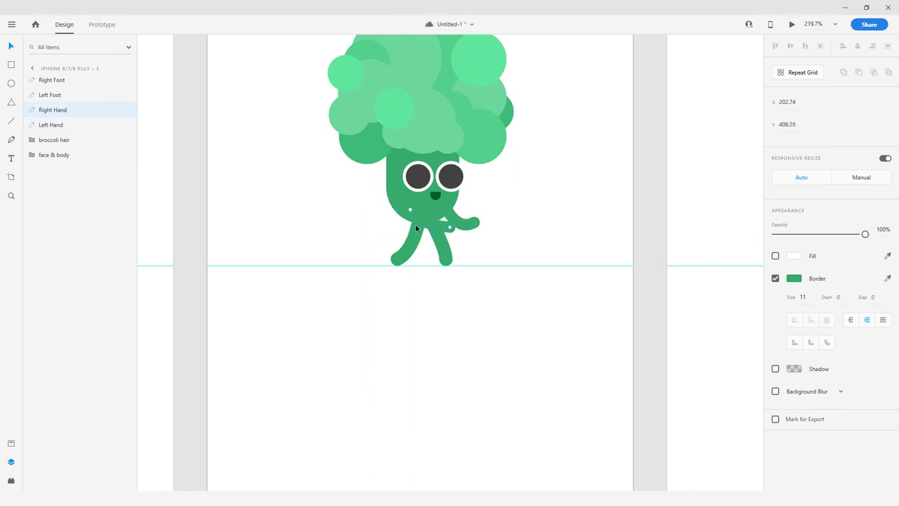
Swing the third artboard's Left Hand to the rear of the body and raise the front end of the Right Hand
click(464, 225)
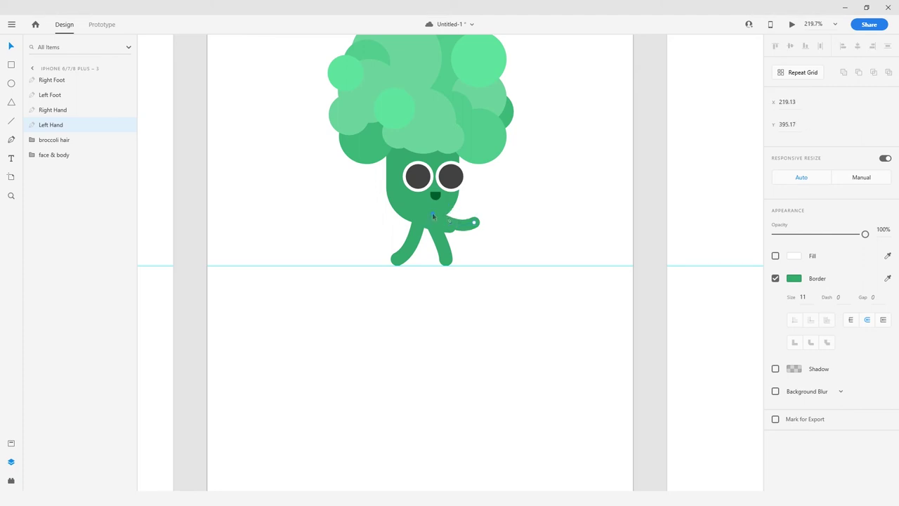
drag(444, 231, 403, 231)
click(445, 227)
click(442, 230)
click(449, 227)
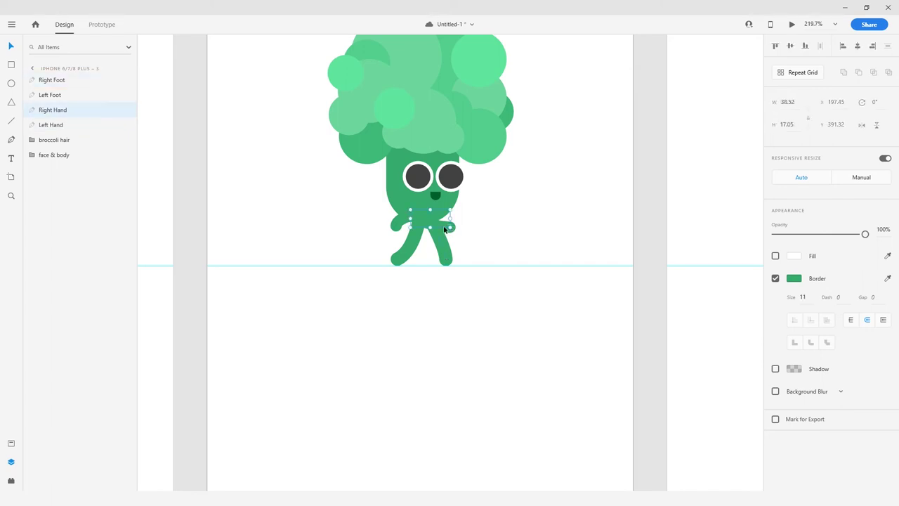
double_click(444, 228)
drag(450, 228, 458, 226)
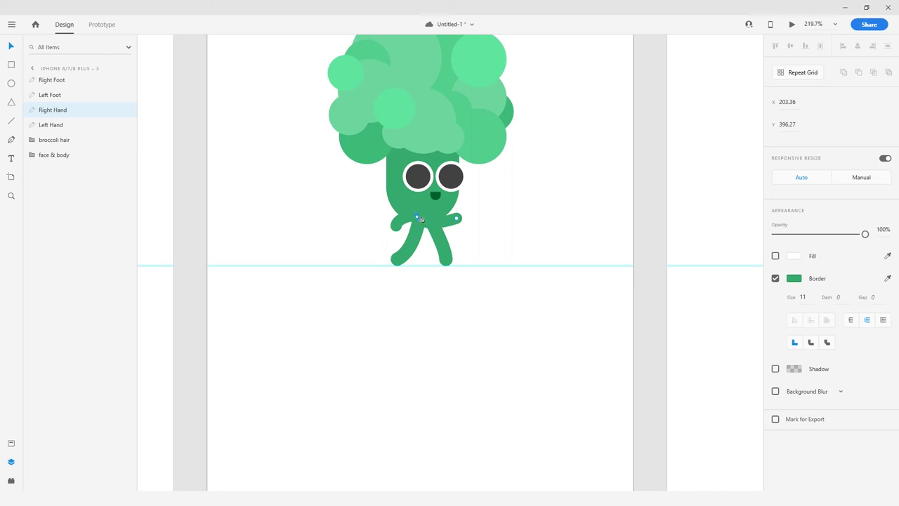
scroll(445, 219, down, 3)
click(521, 193)
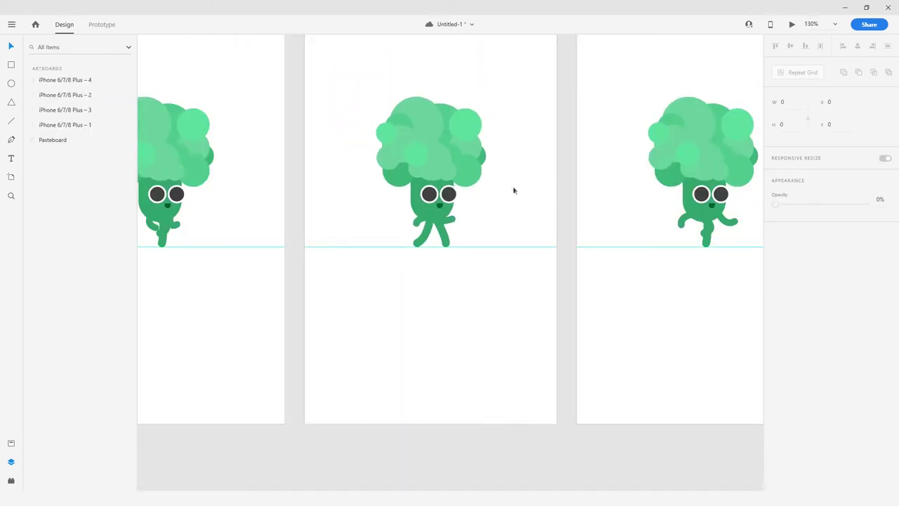
Copy the Left Hand and Right Hand from the second artboard
scroll(510, 187, down, 2)
drag(510, 187, 444, 184)
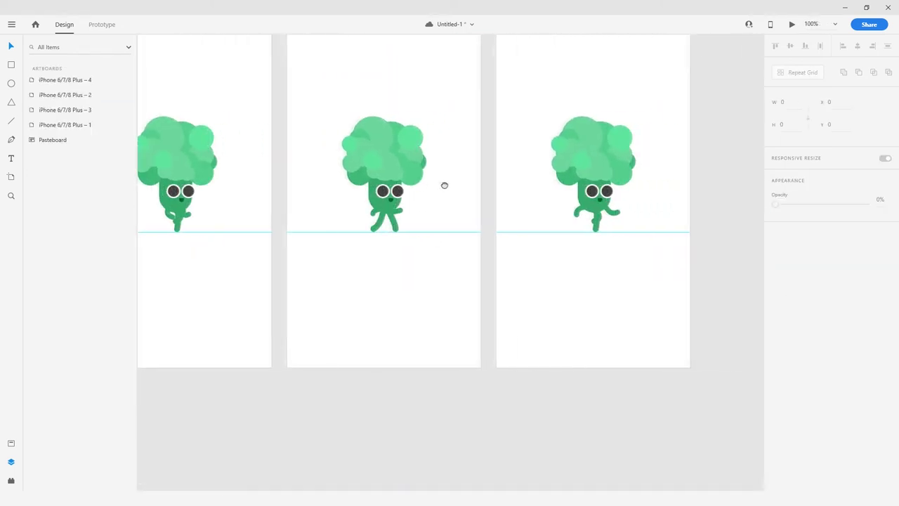
scroll(194, 218, up, 6)
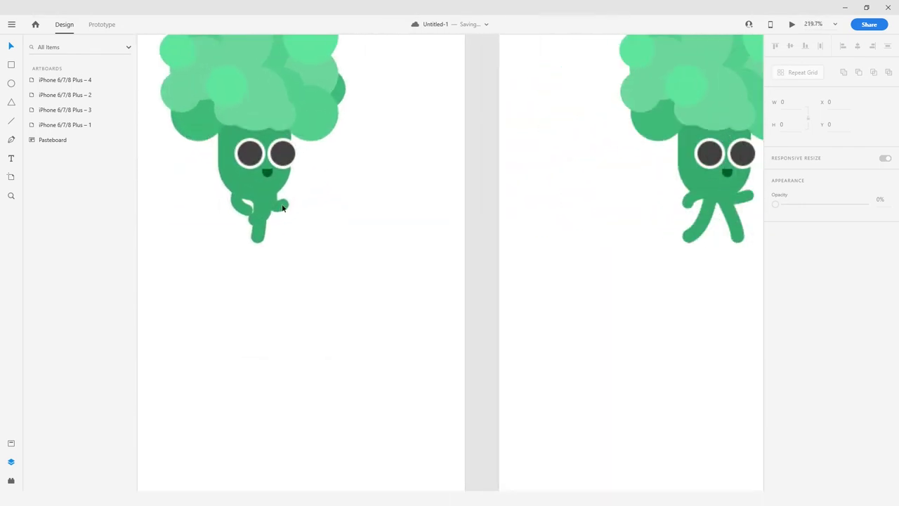
ctrl+click(280, 203)
shift+click(237, 208)
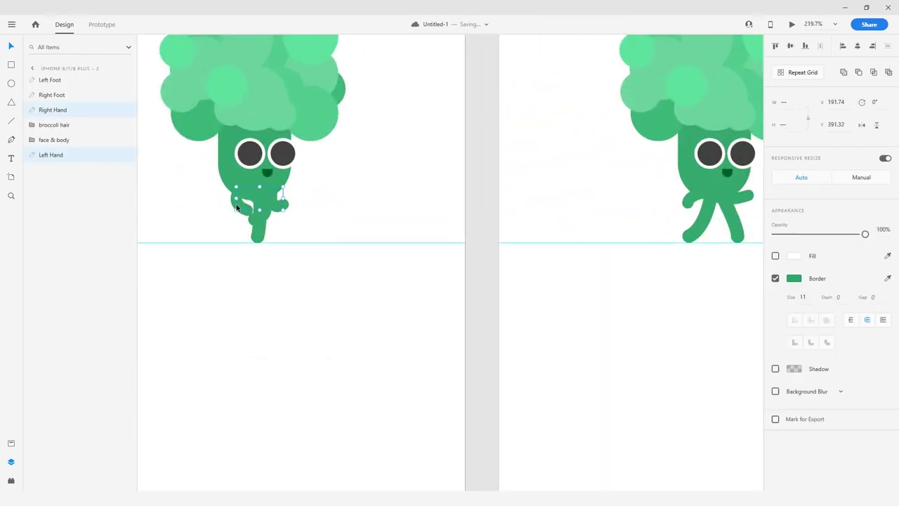
right_click(237, 207)
click(259, 60)
click(469, 146)
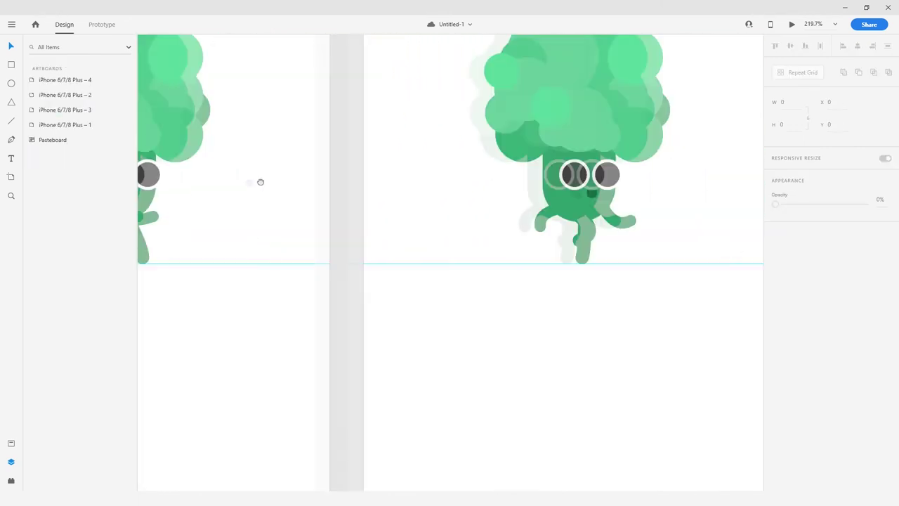
Replace the fourth artboard's two hands with the copied bent hands
click(501, 222)
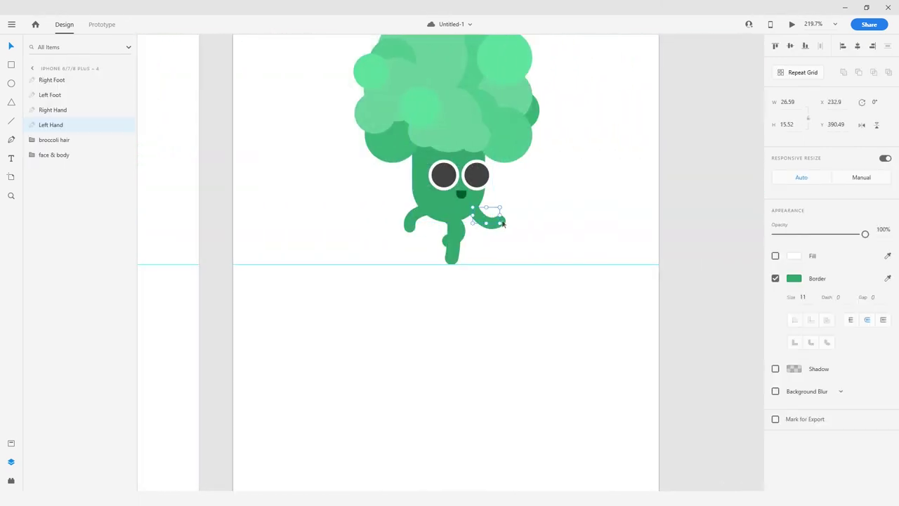
shift+click(410, 226)
key(Delete)
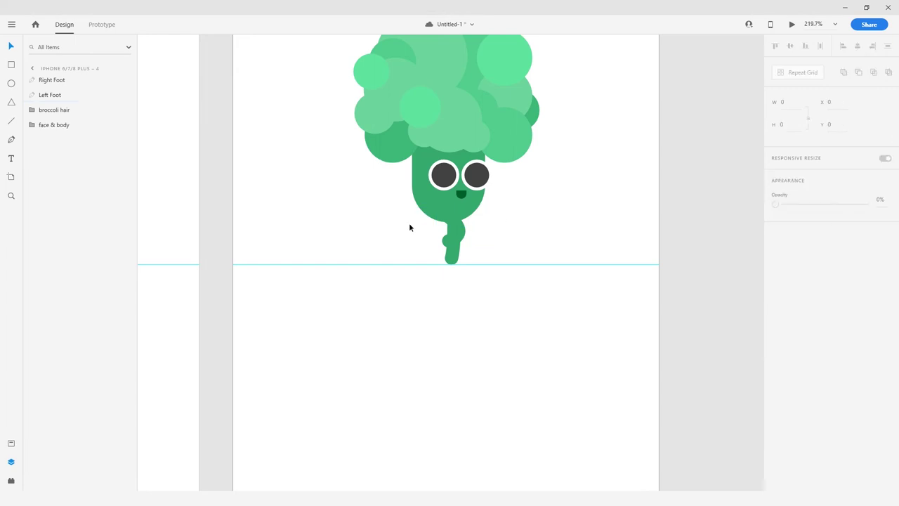
right_click(409, 222)
click(436, 265)
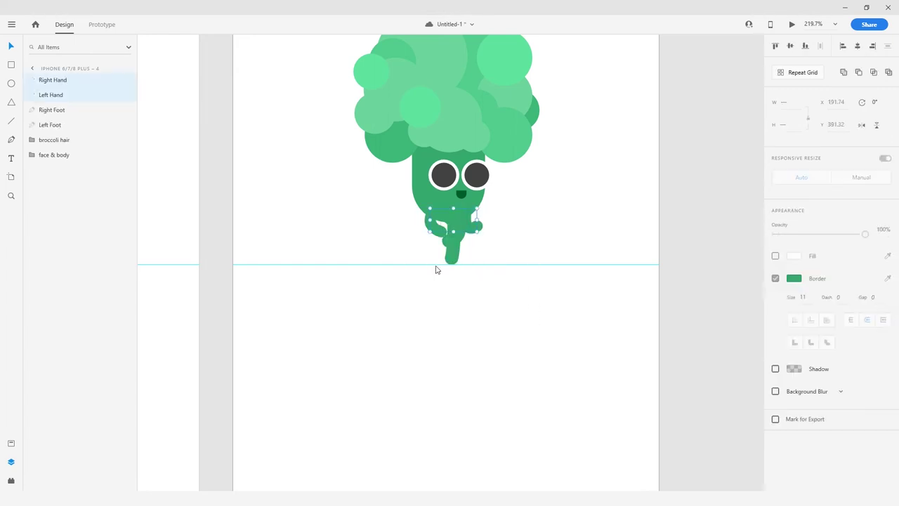
click(526, 224)
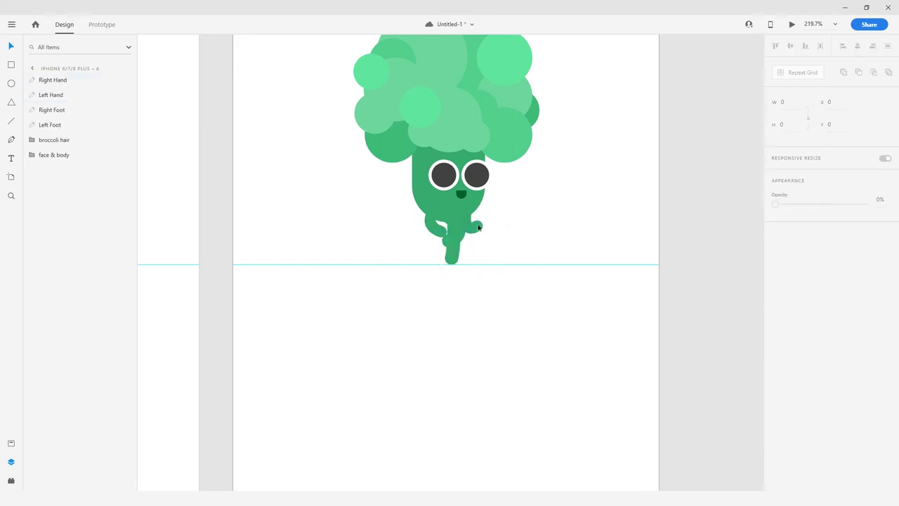
Reorder the fourth artboard's layers, placing Left Hand beneath face & body and Right Hand directly above broccoli hair
click(476, 227)
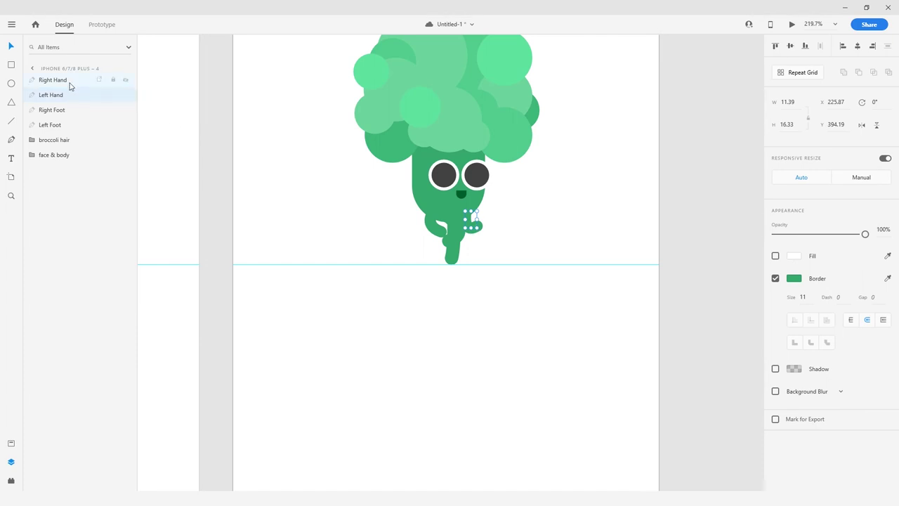
drag(70, 100, 71, 178)
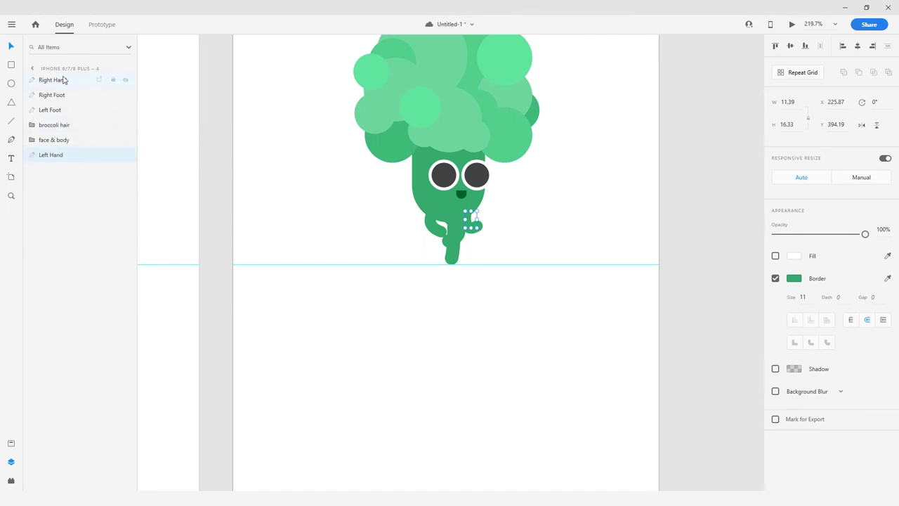
drag(62, 104, 62, 115)
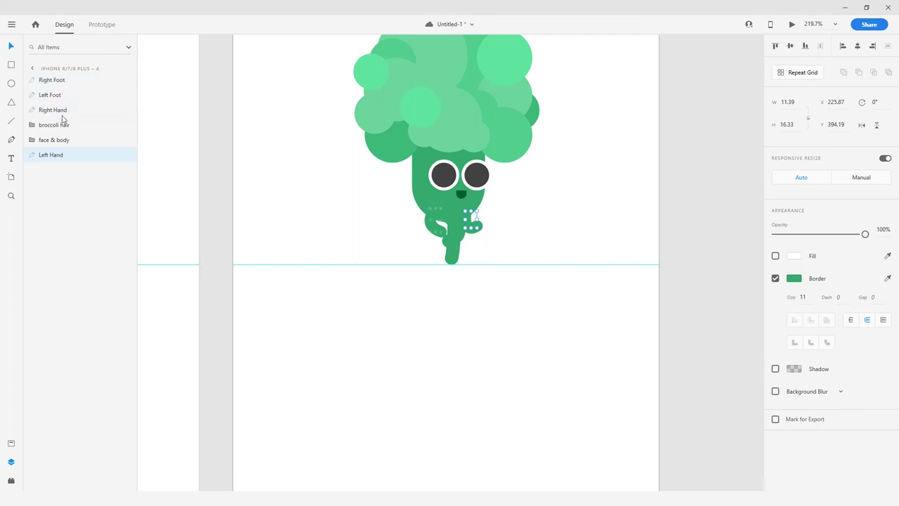
click(208, 139)
Check the hand poses on the artboards, preview the walking animation, and close the preview
scroll(208, 138, down, 2)
drag(209, 139, 435, 134)
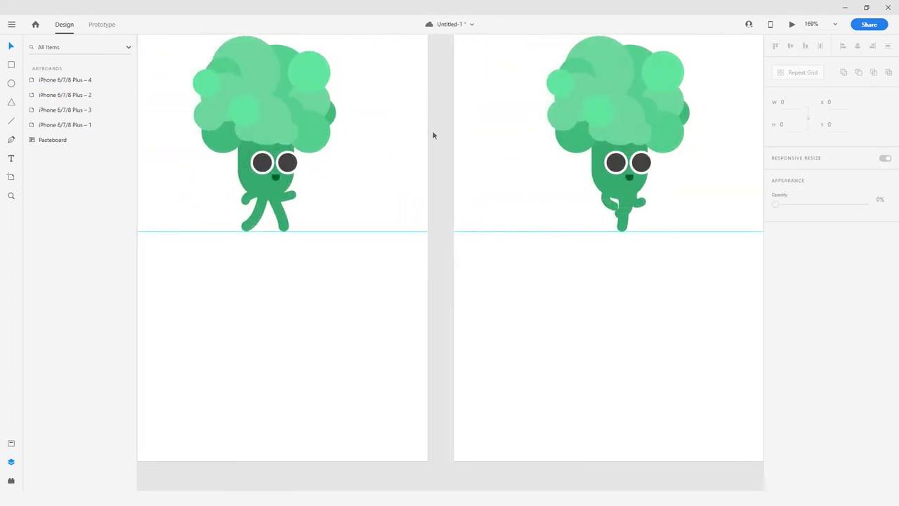
click(292, 196)
click(437, 182)
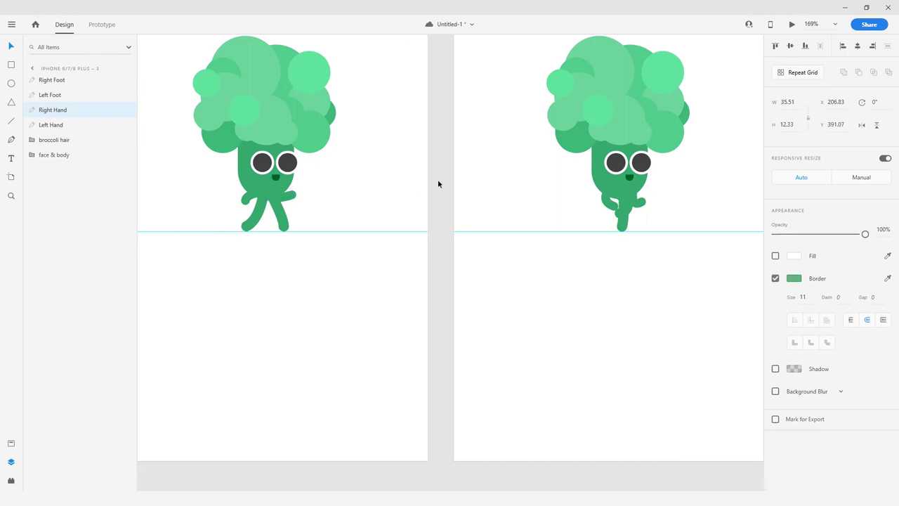
scroll(438, 182, down, 4)
drag(345, 174, 440, 199)
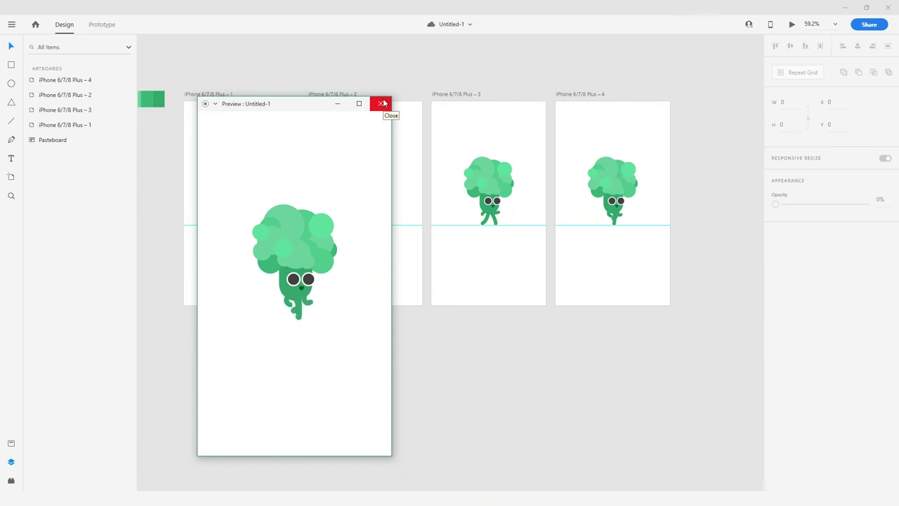
click(383, 103)
Reshape the first artboard's Left Hand path, raising the end of the forearm slightly
scroll(324, 241, up, 6)
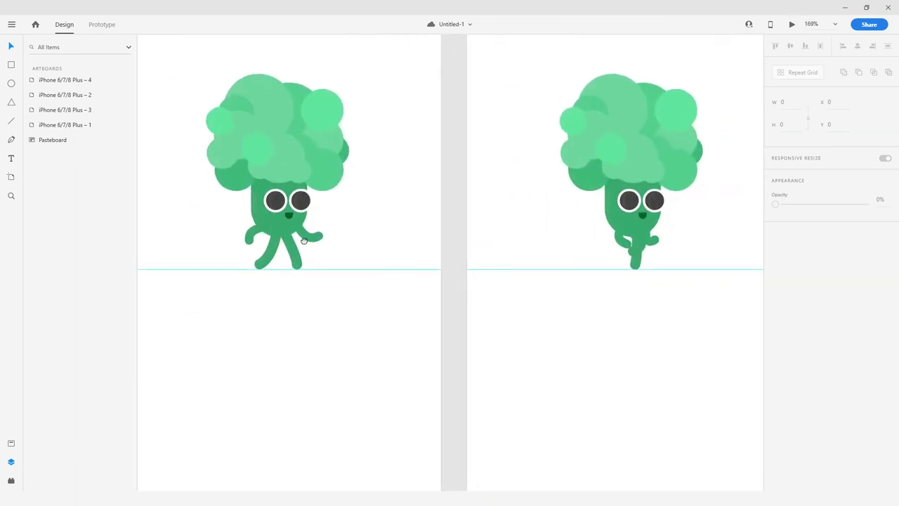
double_click(324, 241)
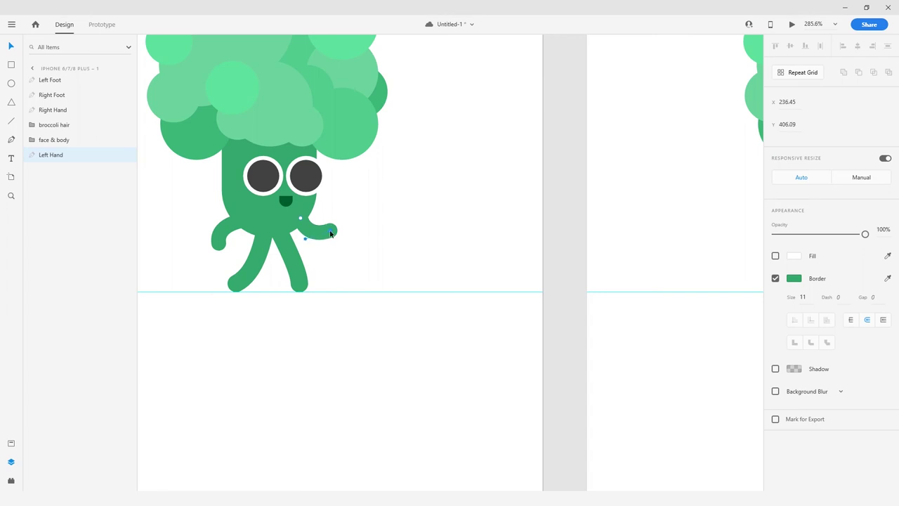
scroll(326, 238, down, 2)
key(Escape)
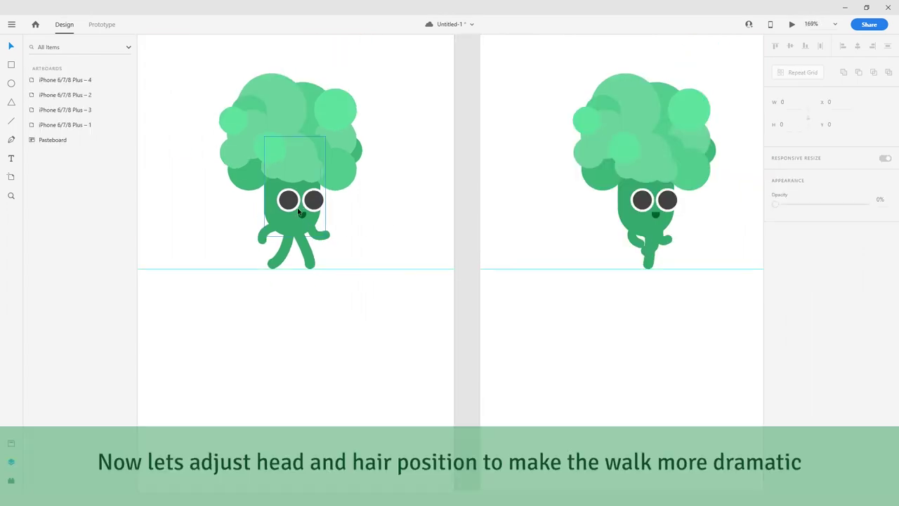
Move the first artboard's broccoli hair and face & body groups down together to Y 209
click(316, 211)
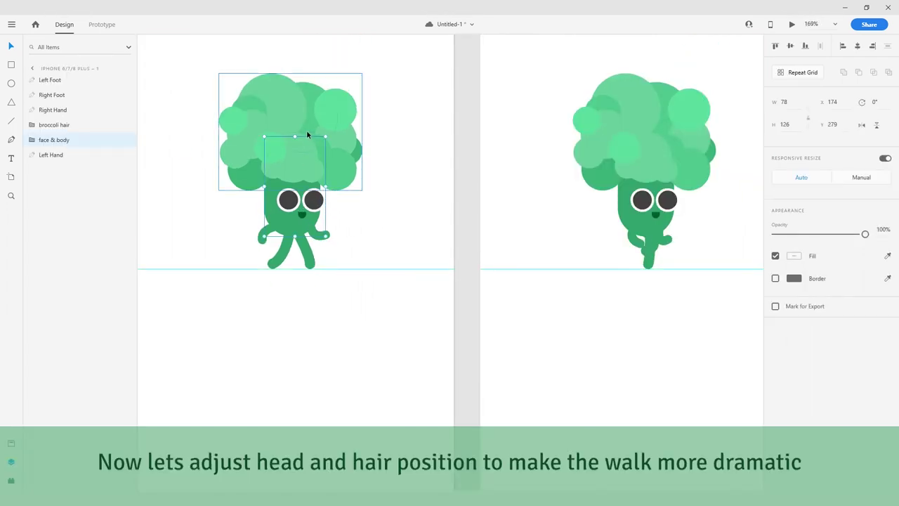
shift+click(308, 126)
drag(311, 112, 311, 120)
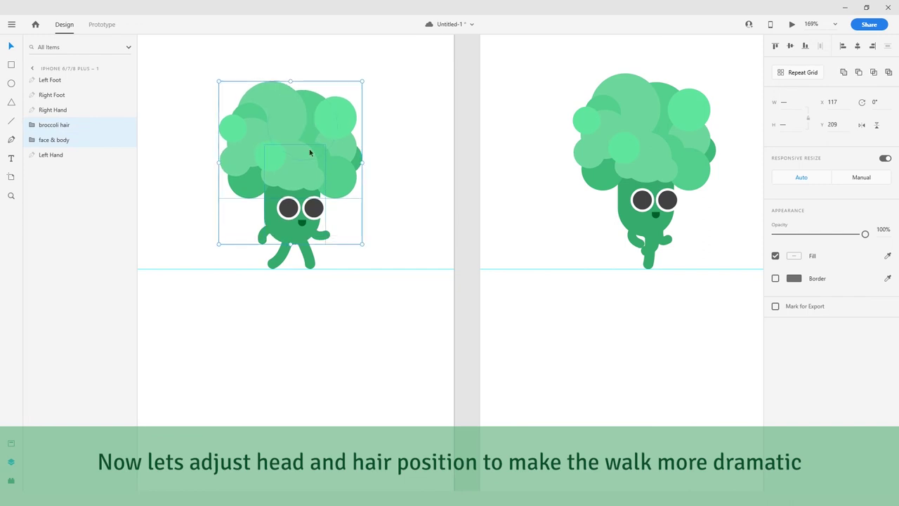
Raise both eyes and the mouth slightly within the first artboard's face & body group
double_click(314, 209)
scroll(313, 210, up, 2)
scroll(301, 205, up, 2)
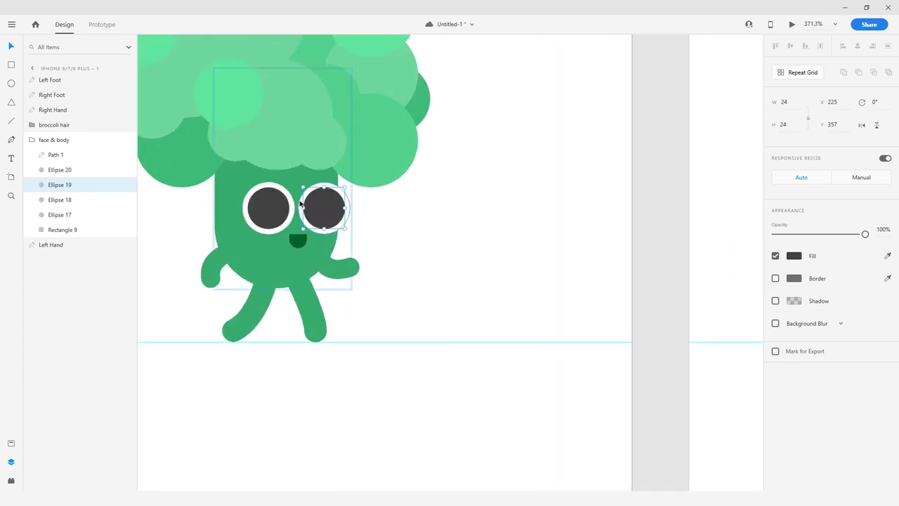
shift+click(302, 206)
shift+click(274, 208)
shift+click(245, 207)
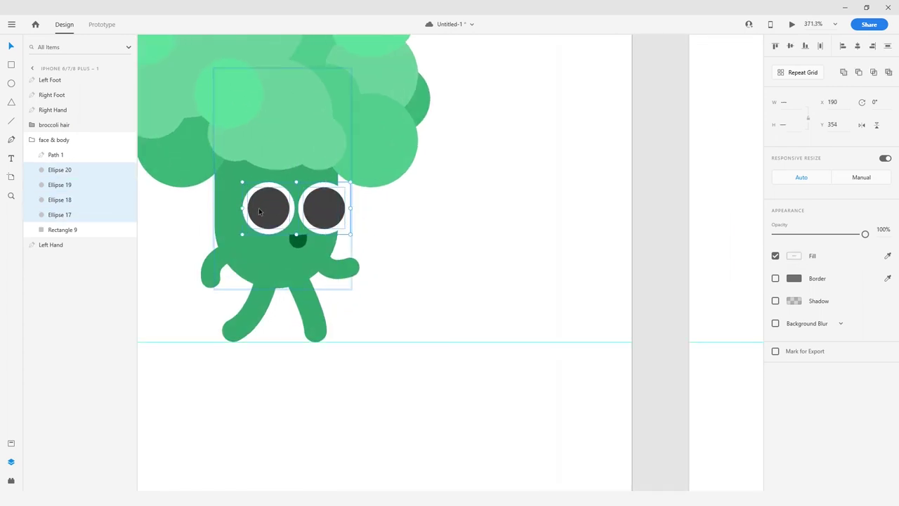
click(295, 235)
click(314, 224)
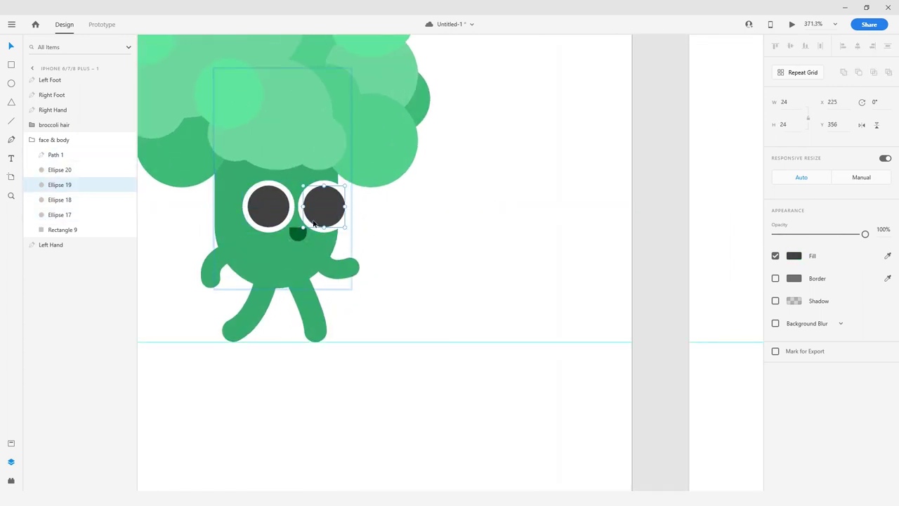
shift+click(315, 226)
shift+click(245, 206)
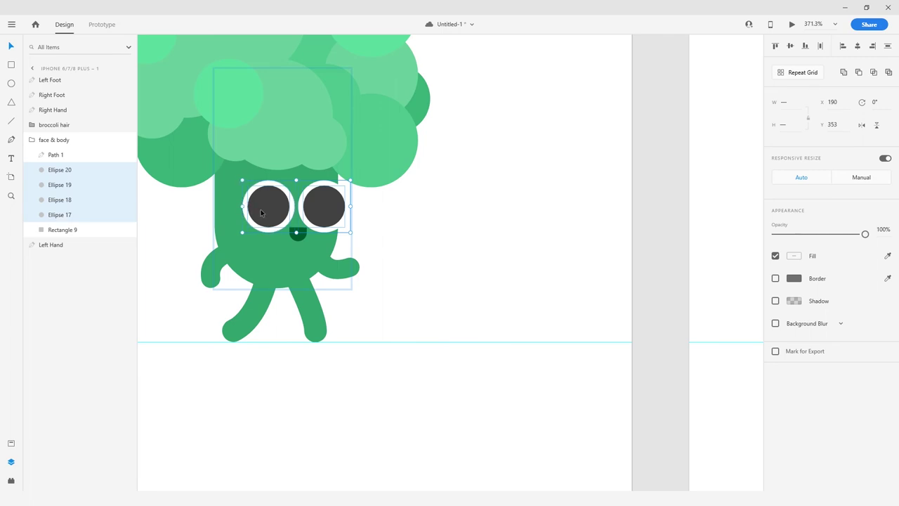
Lower the first artboard's broccoli hair group to Y 215
click(272, 145)
key(Down)
key(Down)
key(Down)
key(Down)
key(Down)
key(Down)
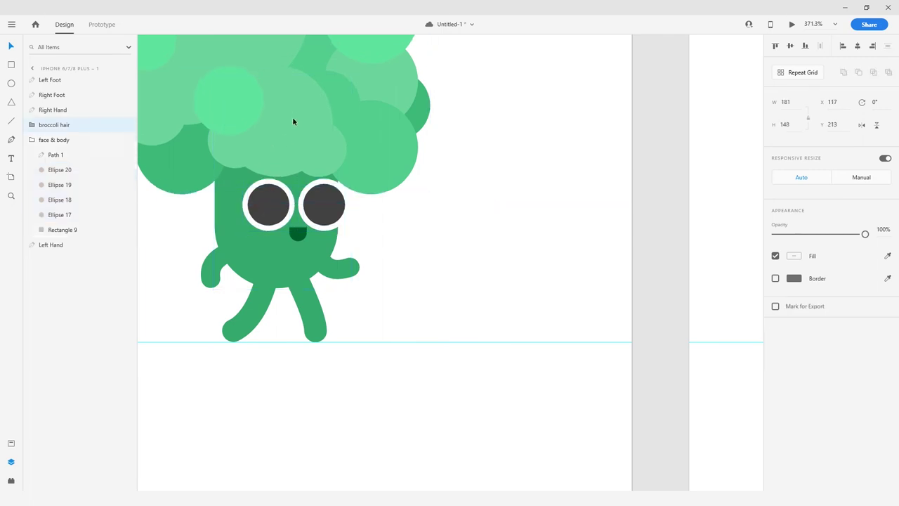
scroll(293, 118, down, 3)
scroll(344, 120, down, 2)
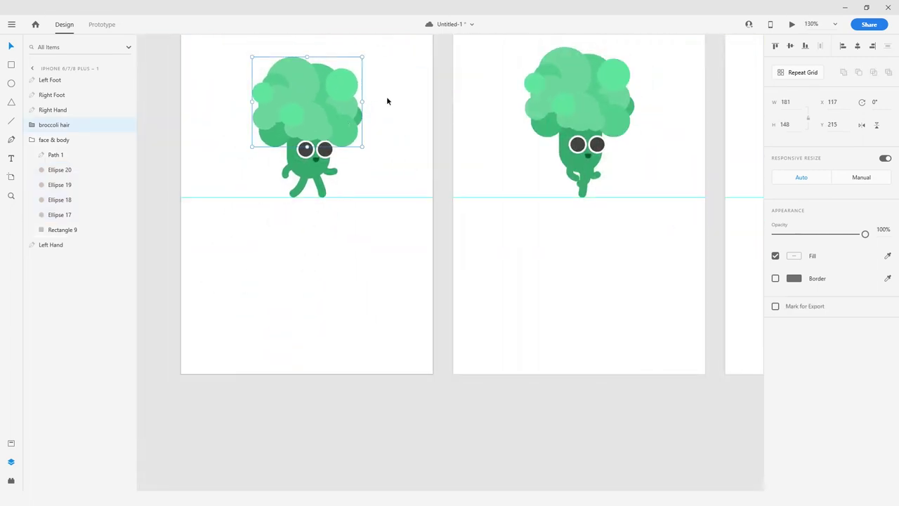
click(386, 97)
Replace the third artboard's broccoli hair and face & body groups with copies of those on the first artboard
scroll(376, 104, down, 1)
drag(363, 111, 190, 176)
scroll(298, 139, down, 1)
right_click(221, 166)
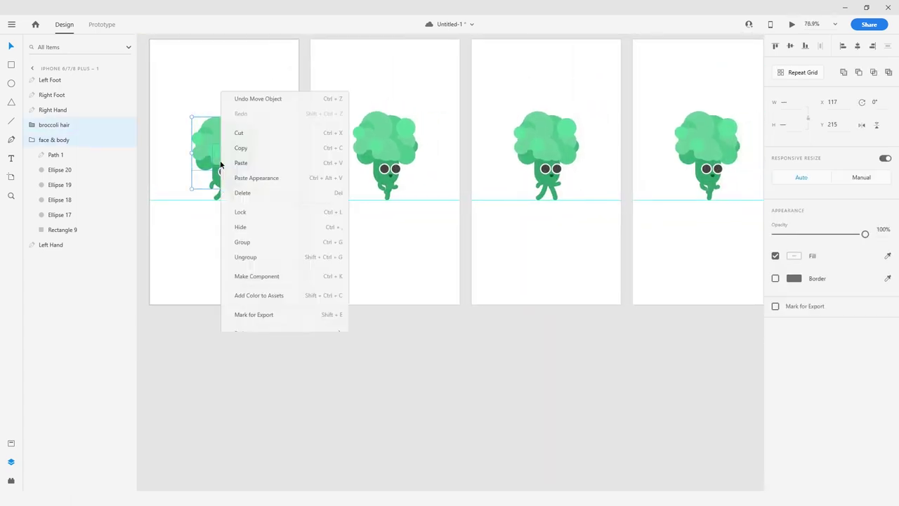
click(247, 57)
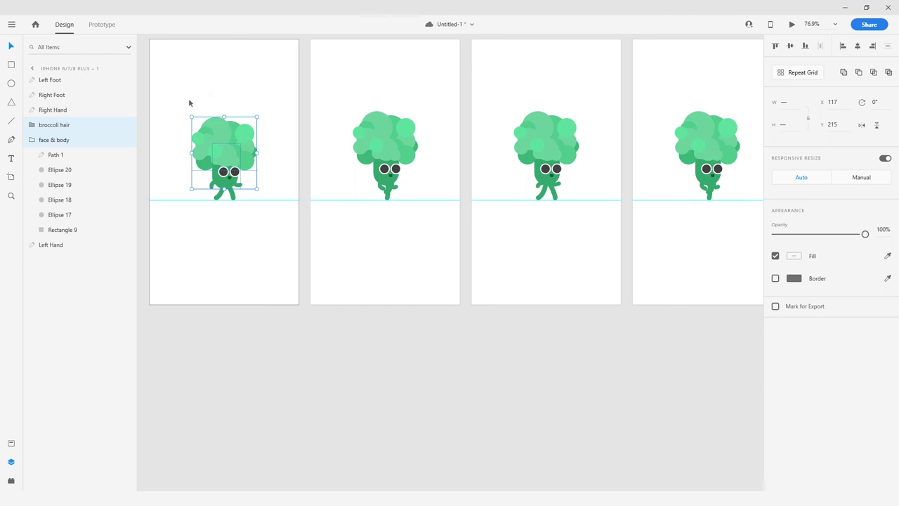
click(531, 140)
shift+click(548, 173)
key(Delete)
key(ctrl+v)
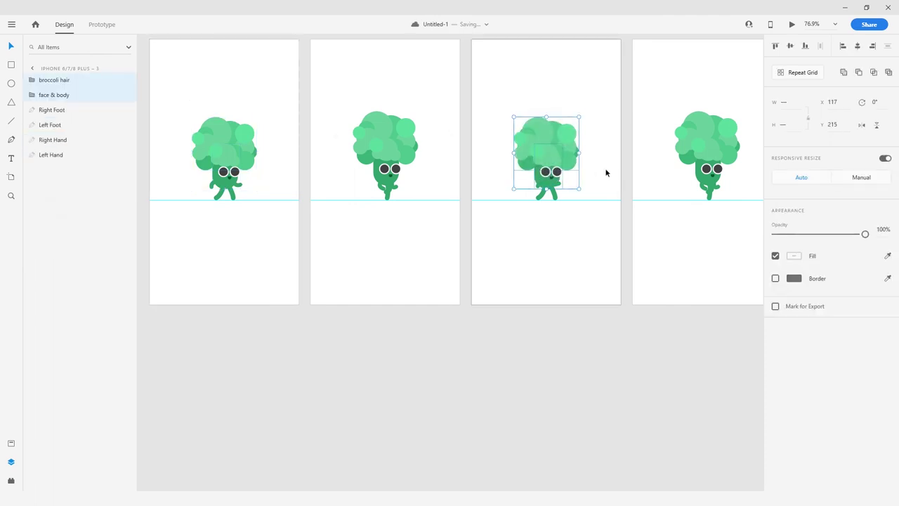
click(584, 179)
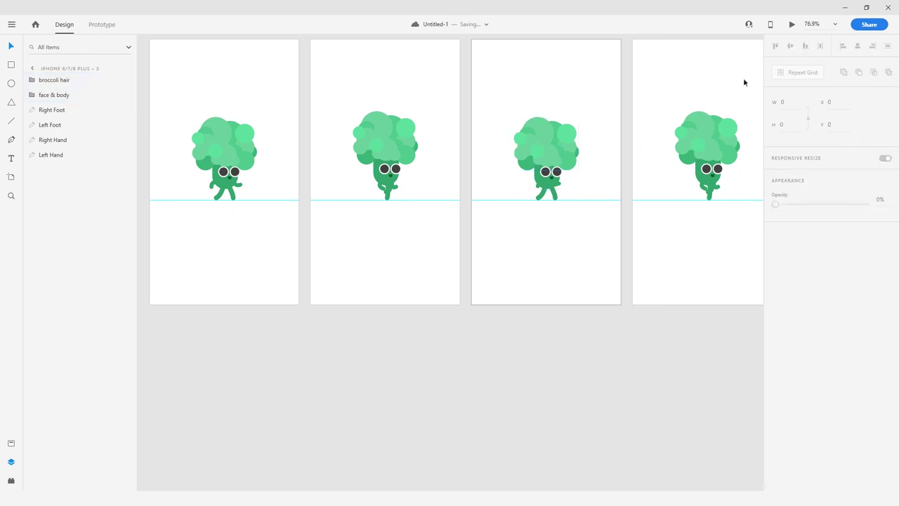
Preview the walking animation to judge the head and hair movement, and close the preview
key(ctrl+Return)
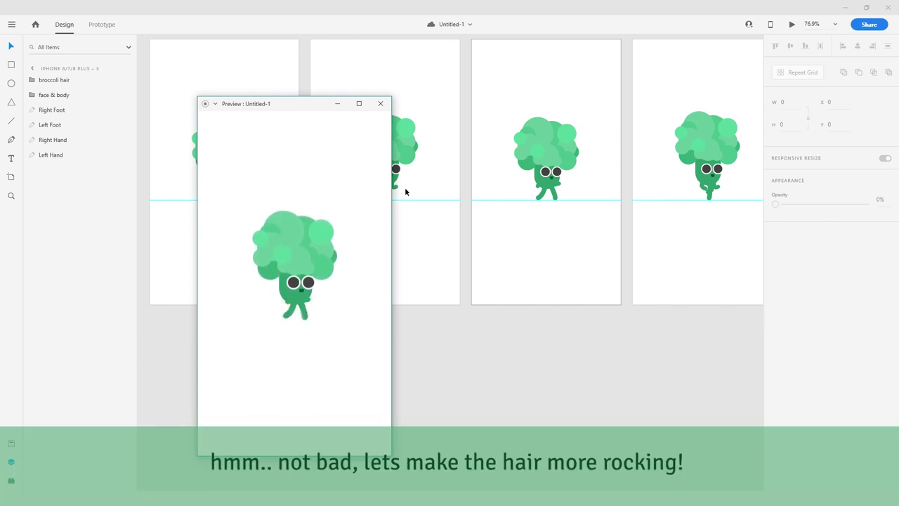
drag(275, 103, 461, 63)
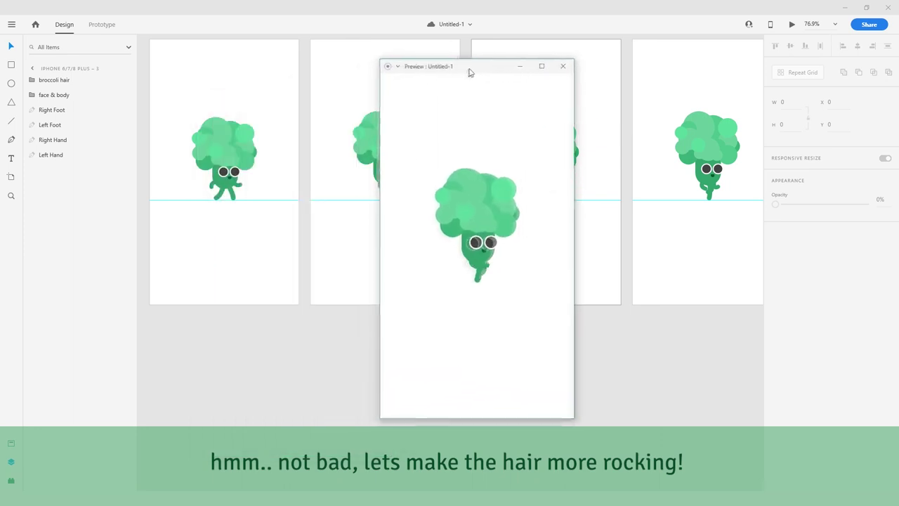
click(567, 64)
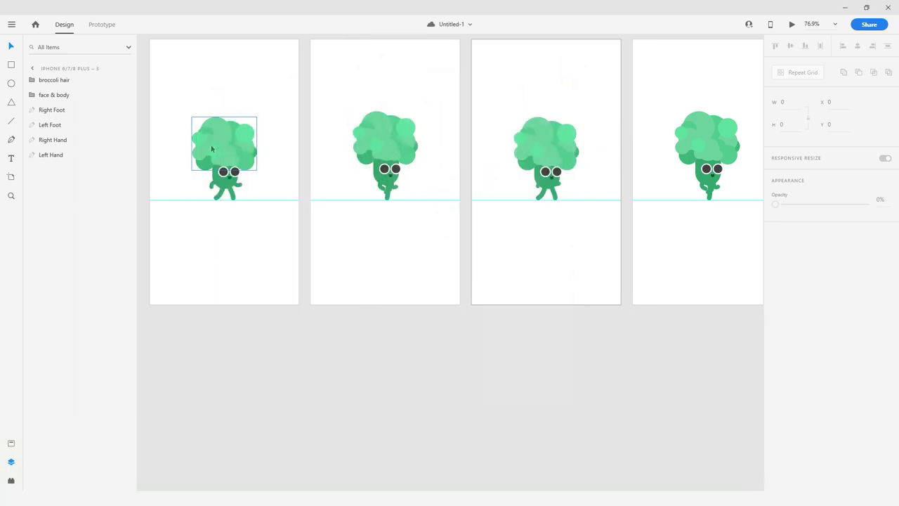
Move the first artboard's broccoli hair to Y 211 and replace the third artboard's hair with a copy of it
scroll(208, 150, up, 5)
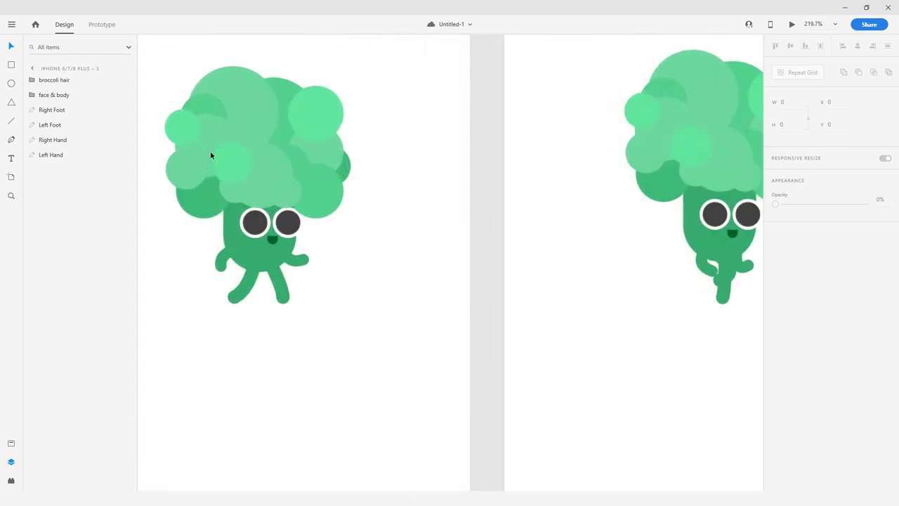
click(278, 174)
scroll(279, 170, down, 3)
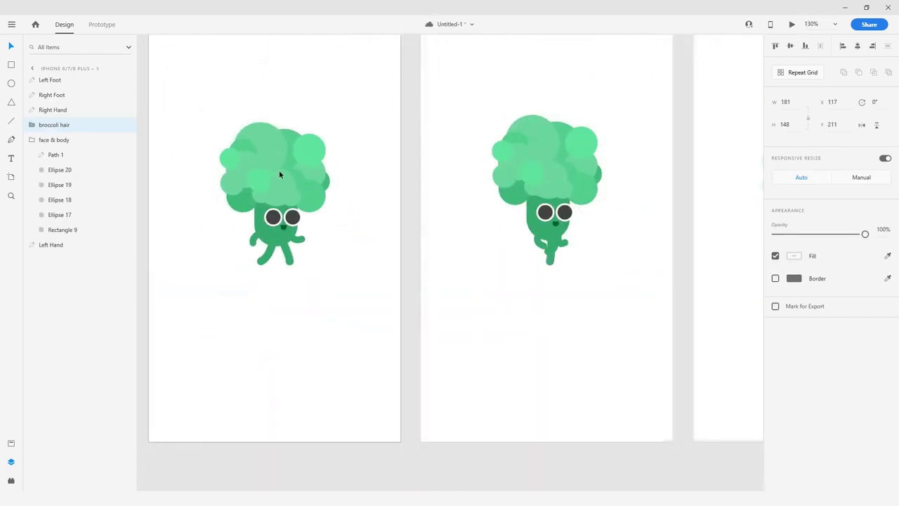
drag(652, 164, 418, 169)
click(572, 167)
key(Delete)
key(ctrl+v)
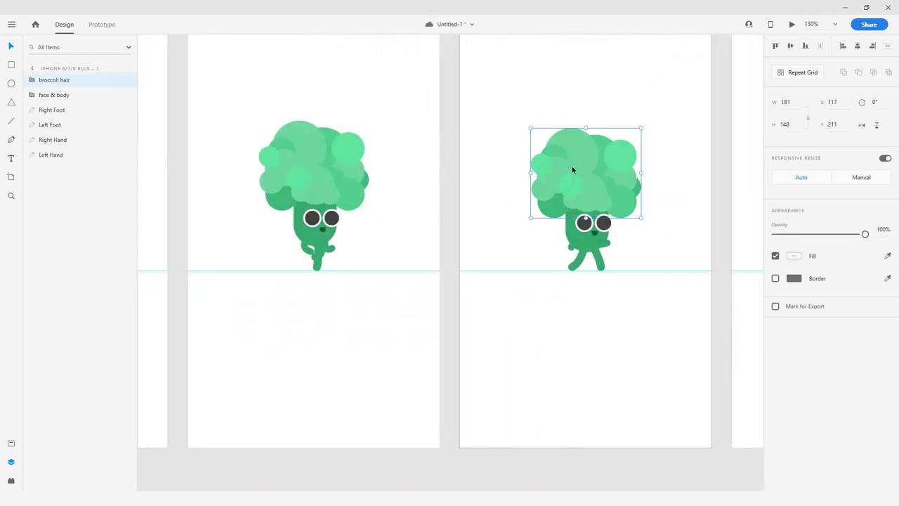
Lower the bottom circles of the first artboard's broccoli hair, shifting the lower-right circle to X 234, Y 311
scroll(572, 168, down, 1)
scroll(279, 194, right, 3)
scroll(279, 194, up, 4)
click(292, 205)
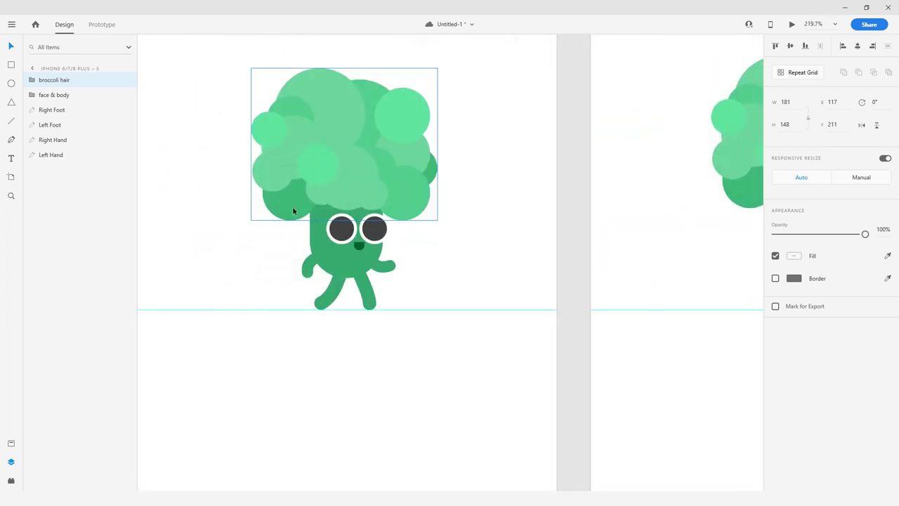
double_click(293, 204)
drag(293, 203, 299, 208)
click(279, 195)
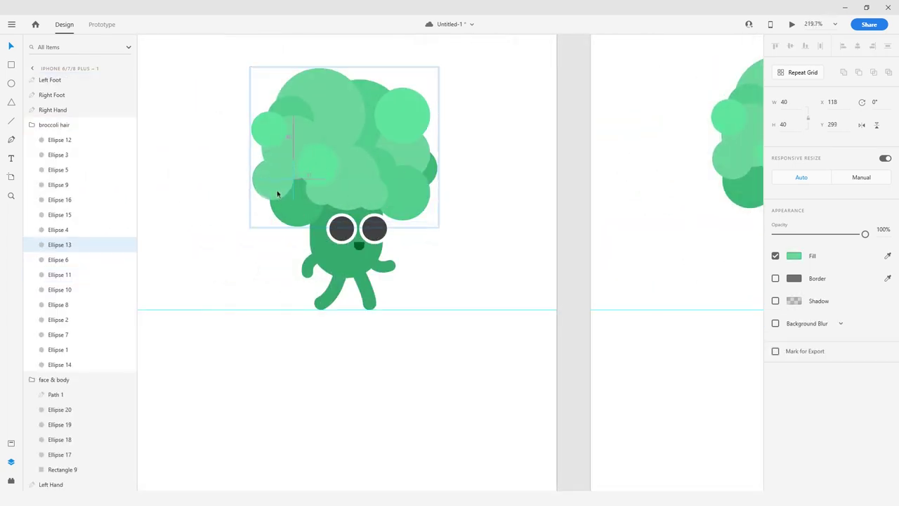
click(325, 182)
drag(325, 180, 324, 182)
drag(372, 172, 407, 191)
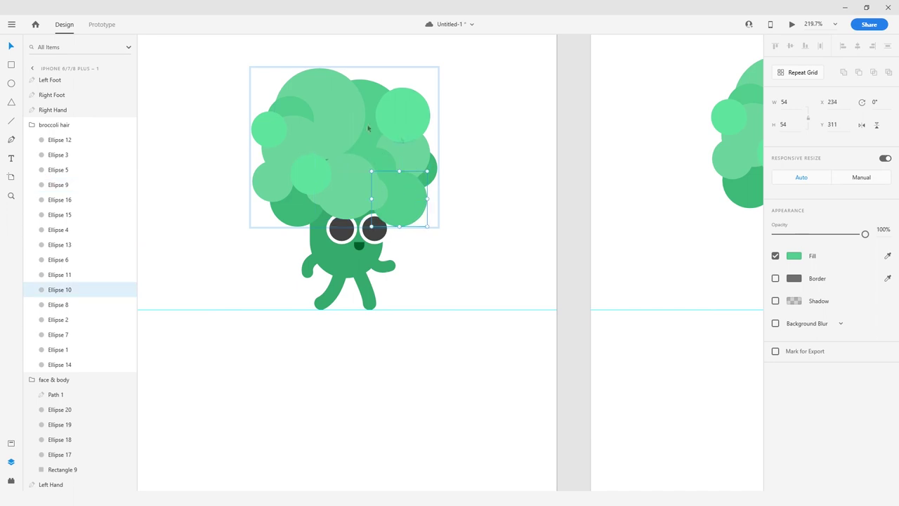
Reposition the top and side circles of the first artboard's hair, placing the bright upper-right circle at X 244, Y 222
drag(330, 108, 337, 119)
click(412, 110)
drag(411, 111, 419, 103)
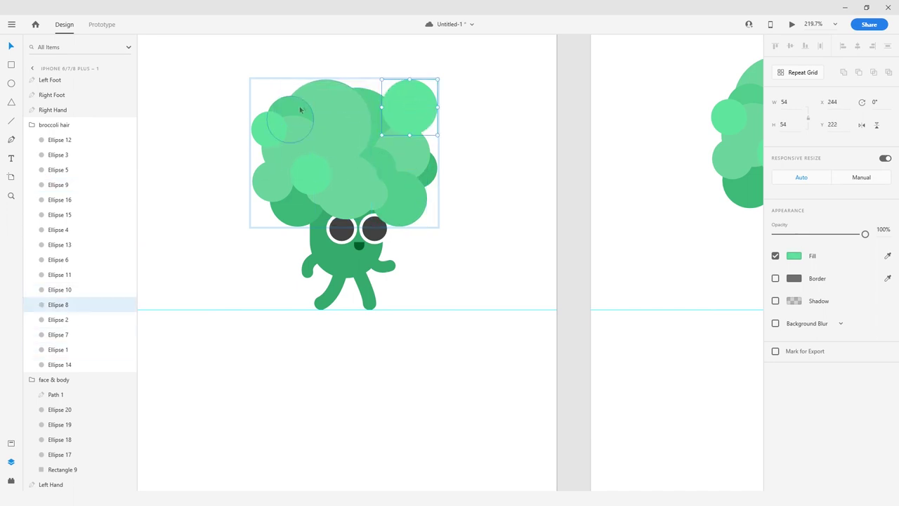
click(299, 106)
click(431, 166)
click(413, 151)
click(314, 150)
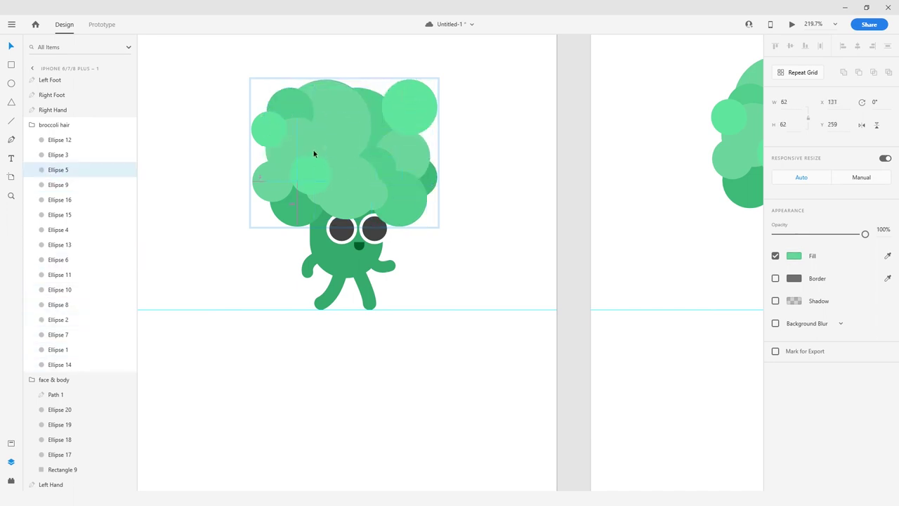
Rearrange the central circles of the first artboard's hair and pull the bright upper-right and left circles slightly inward and down
click(363, 188)
click(386, 196)
click(373, 150)
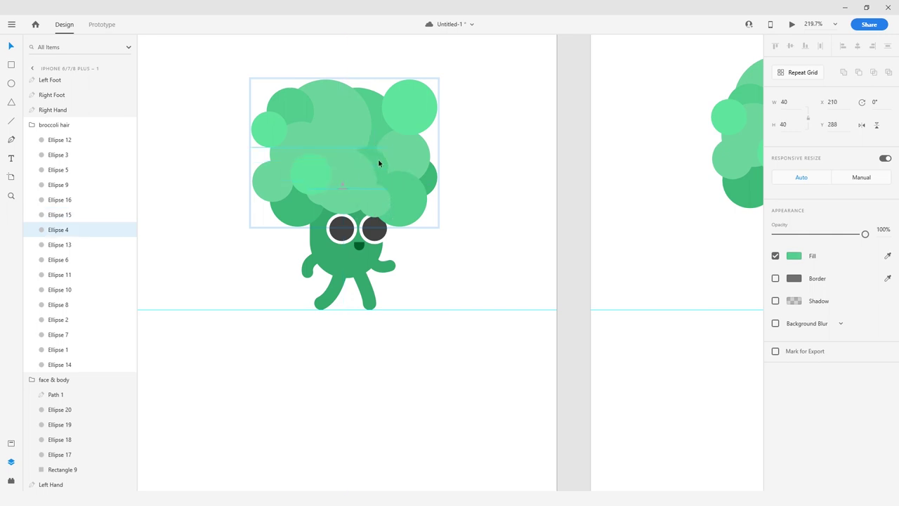
drag(395, 153, 394, 156)
drag(413, 123, 411, 131)
drag(367, 113, 370, 115)
drag(277, 127, 283, 132)
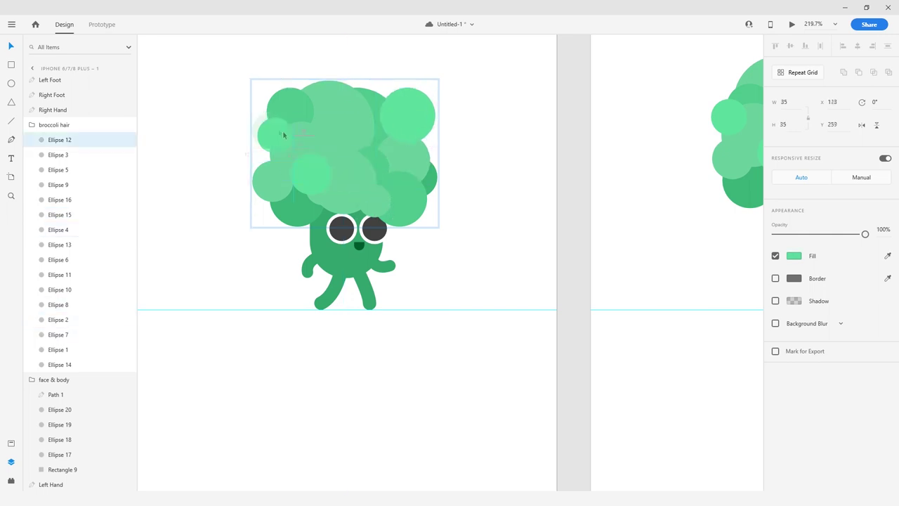
Replace the third artboard's broccoli hair with a copy of the first artboard's reshaped hair
scroll(281, 130, down, 2)
click(410, 133)
click(353, 131)
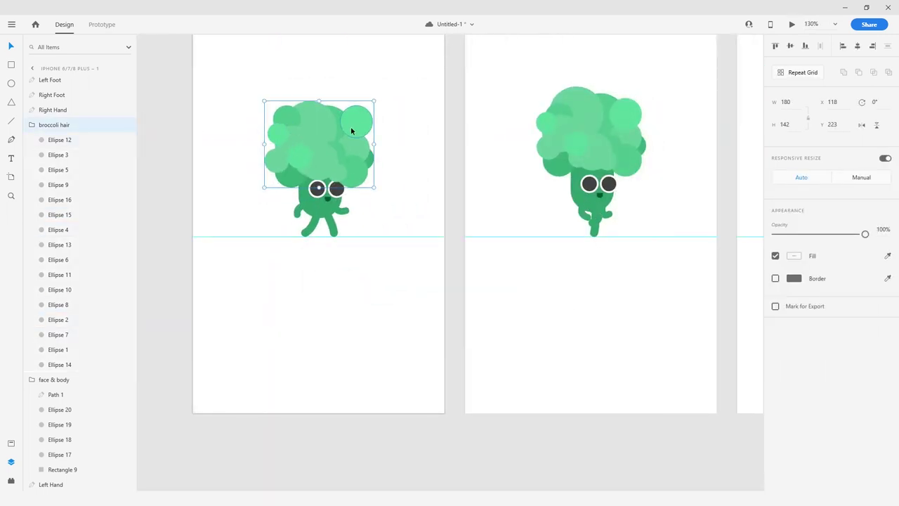
key(ctrl+c)
scroll(352, 130, down, 2)
drag(547, 131, 377, 133)
click(488, 131)
key(Delete)
scroll(488, 131, up, 1)
key(ctrl+v)
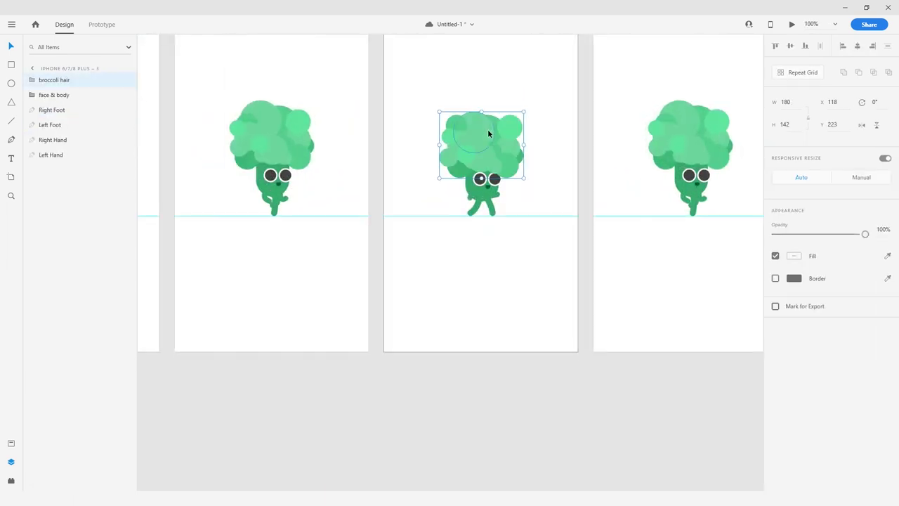
click(564, 152)
Preview the walking animation with the reshaped hair, and close the preview
scroll(564, 153, down, 2)
click(792, 25)
drag(307, 108, 422, 89)
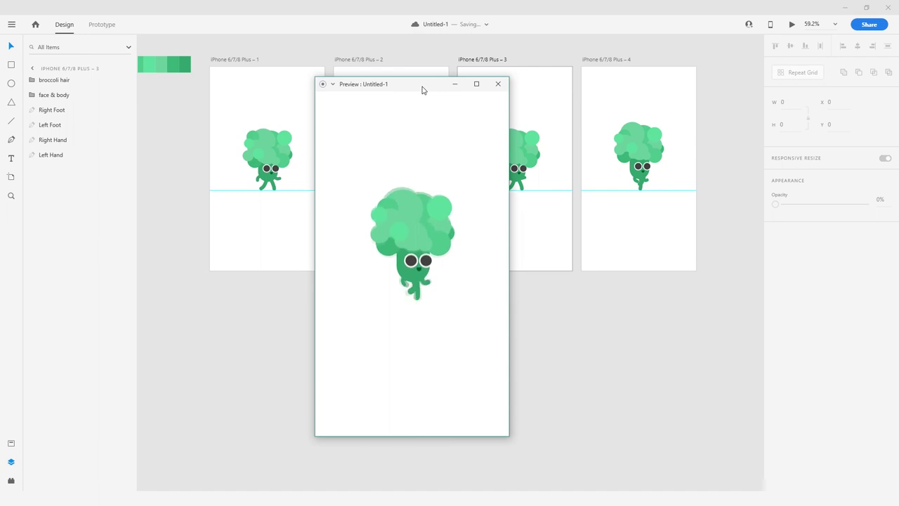
click(498, 84)
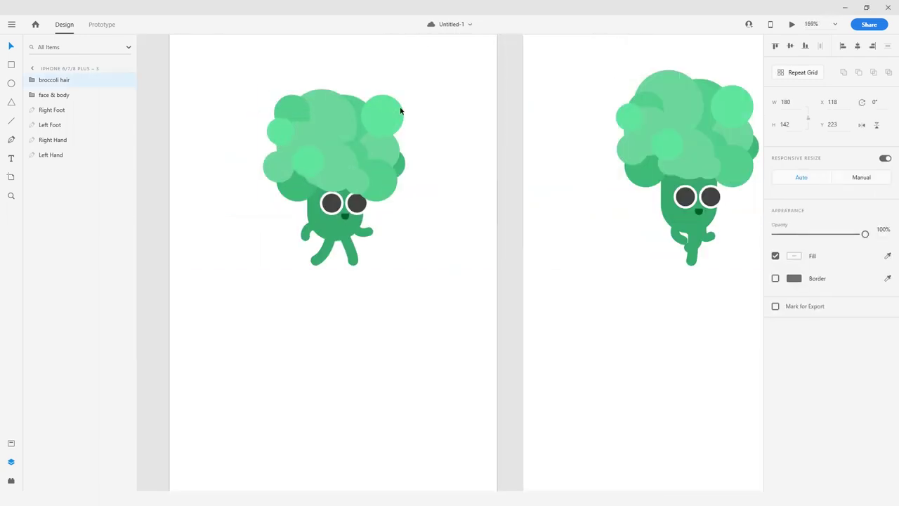
Shift the bright upper-right and left circles of the first artboard's hair inward, and replace the third artboard's hair with a copy
double_click(393, 116)
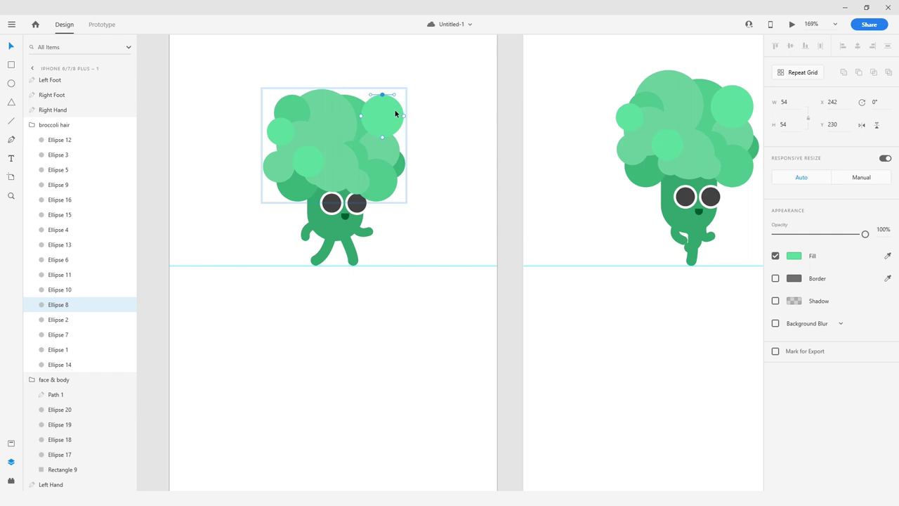
click(280, 130)
scroll(323, 134, down, 5)
key(Escape)
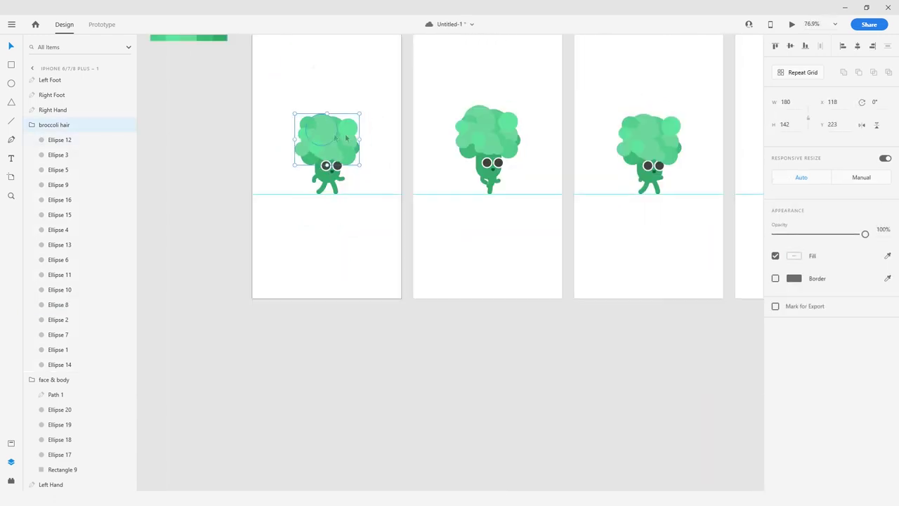
scroll(345, 138, right, 3)
click(458, 133)
key(Delete)
key(ctrl+v)
Preview the animation briefly to check the adjusted highlight circles, and close the preview
click(793, 25)
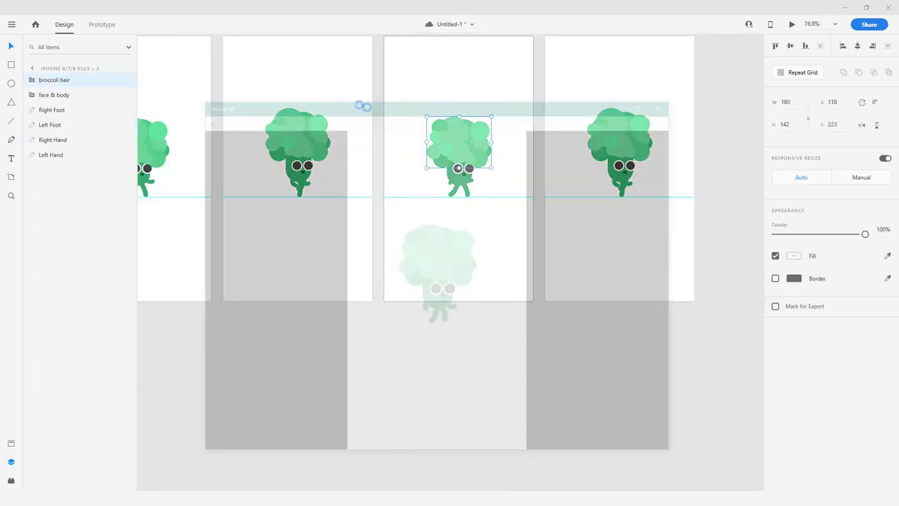
click(382, 103)
Adjust the darker upper-left circle in the first artboard's hair and replace the third artboard's hair with the updated version
scroll(351, 111, left, 3)
scroll(325, 117, up, 2)
click(365, 132)
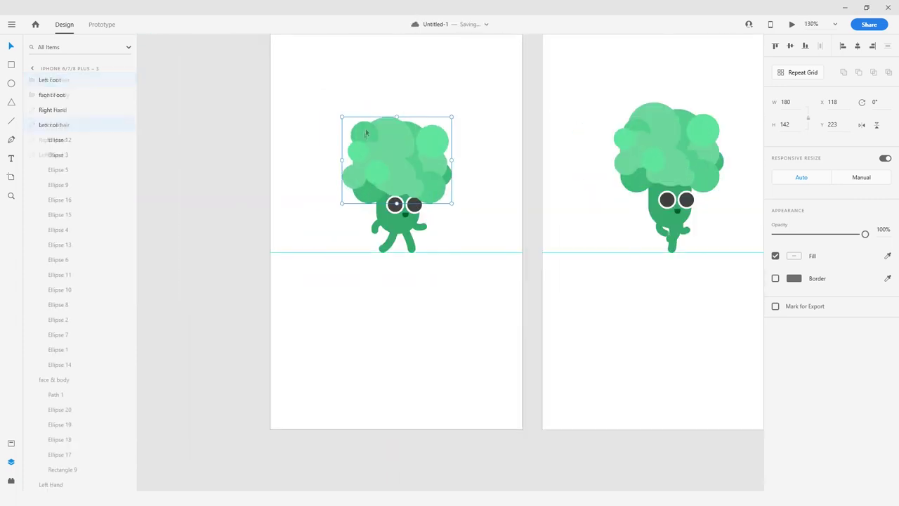
double_click(366, 132)
scroll(385, 133, down, 1)
click(482, 147)
click(422, 142)
scroll(423, 143, right, 3)
click(570, 134)
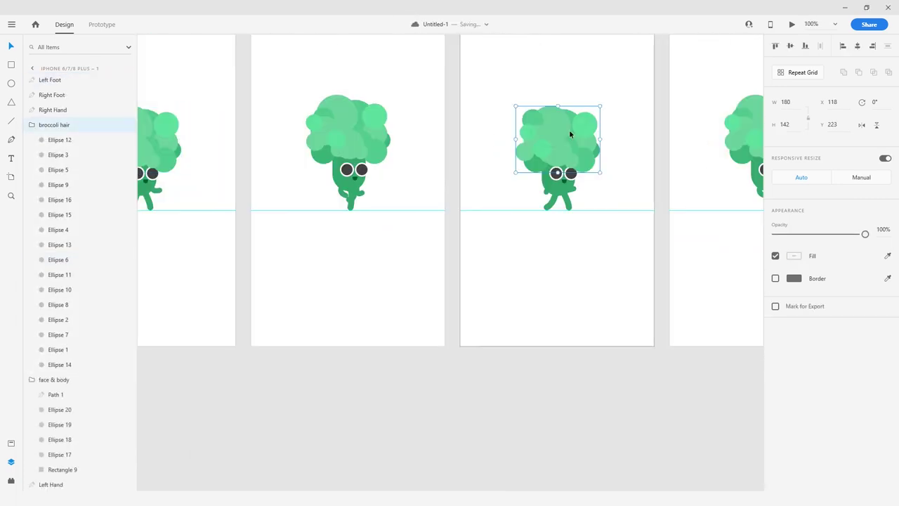
Preview the walking animation to check the bouncing hair
click(792, 25)
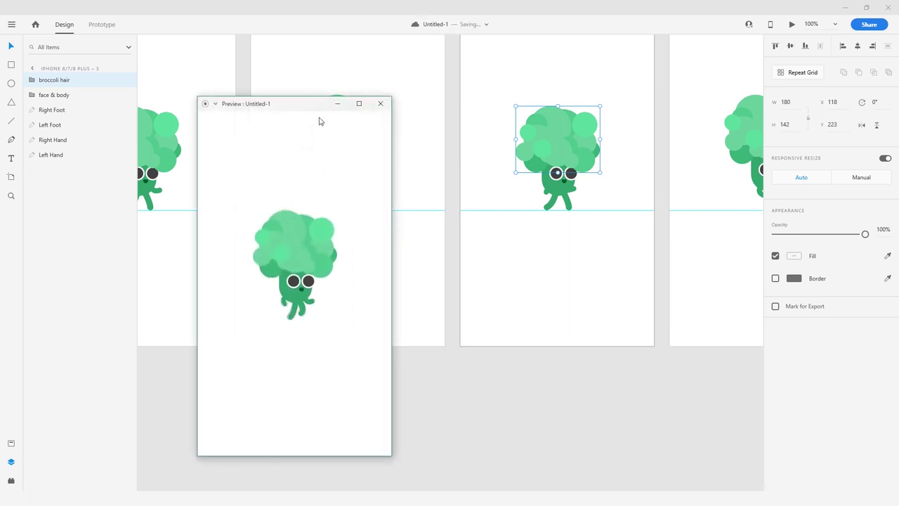
drag(291, 104, 437, 56)
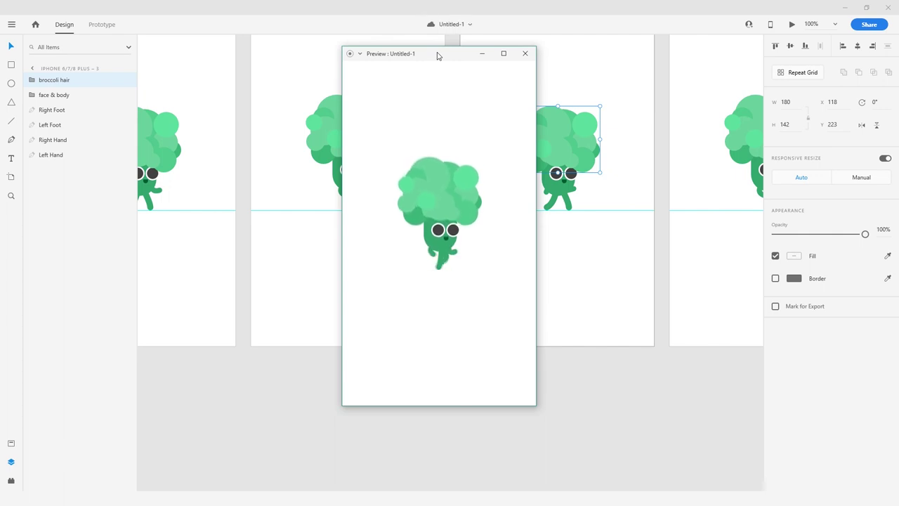